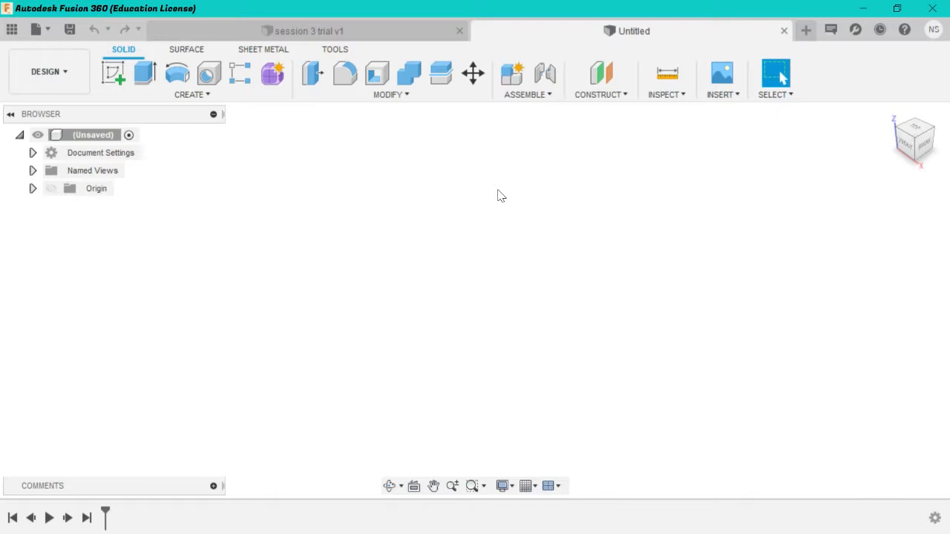
Step: Switch to the session 3 trial v1 design and open its list of parameters
left_click(418, 41)
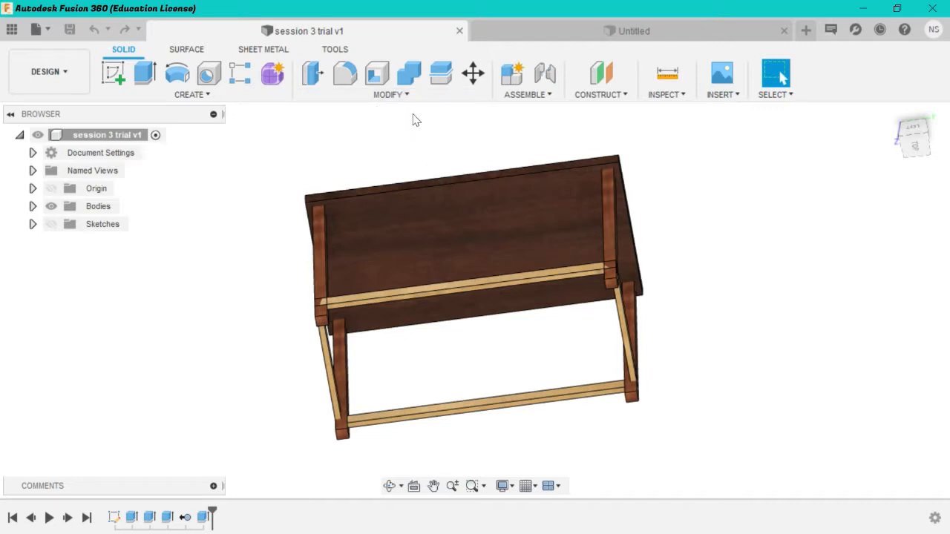
mouse_move(918, 135)
left_mouse_down()
mouse_move(917, 165)
mouse_move(937, 169)
mouse_move(917, 134)
left_mouse_up()
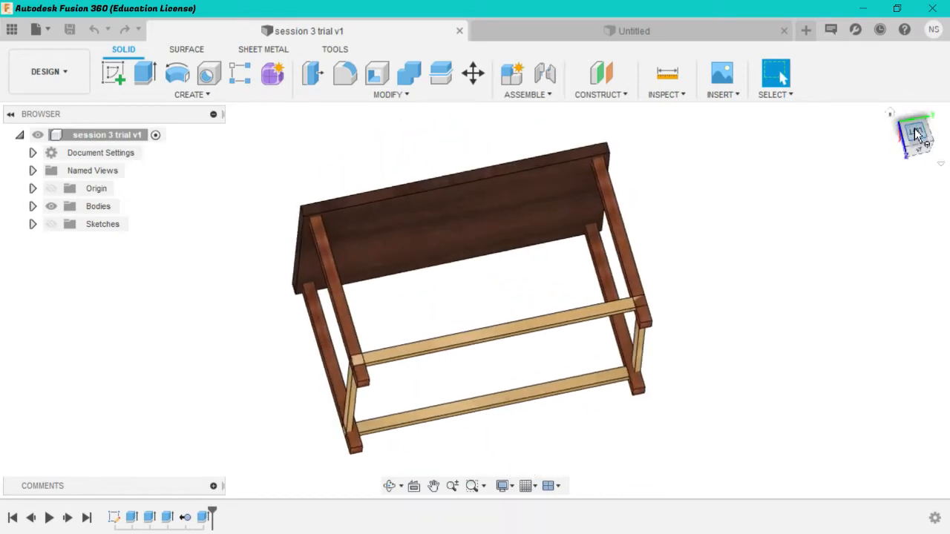
left_click(430, 97)
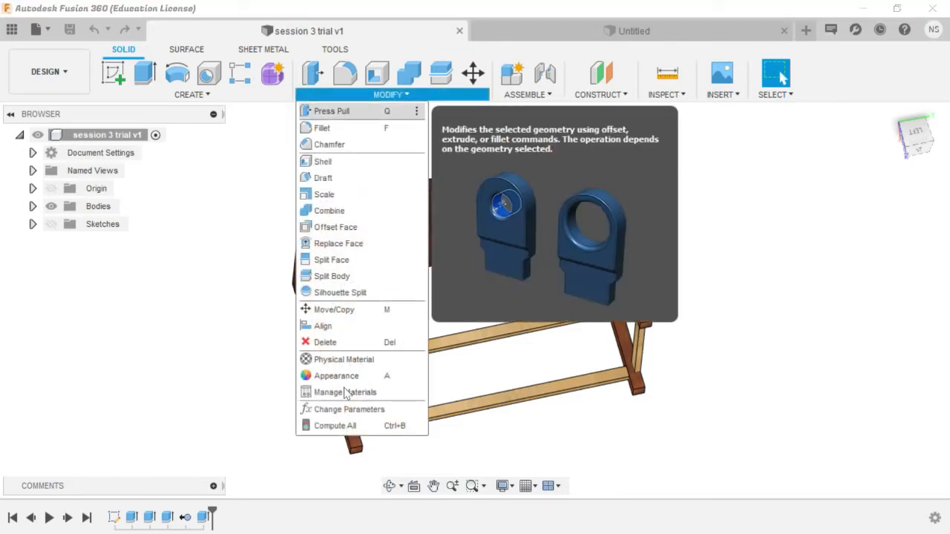
left_click(340, 410)
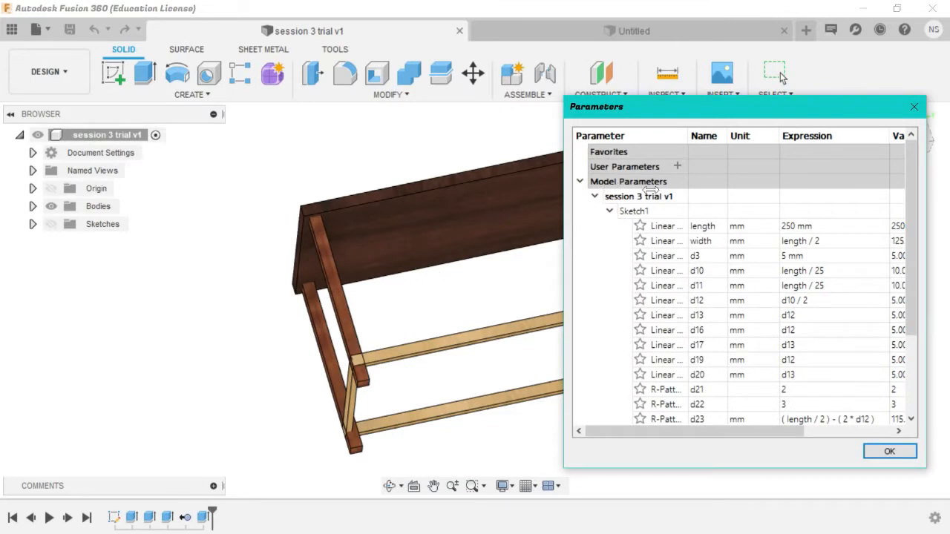
Step: Examine the names, expressions and values of Sketch1's model parameters, especially the expressions of d24 and d27
left_click_drag(762, 105, 475, 70)
scroll(549, 295, "down", 3)
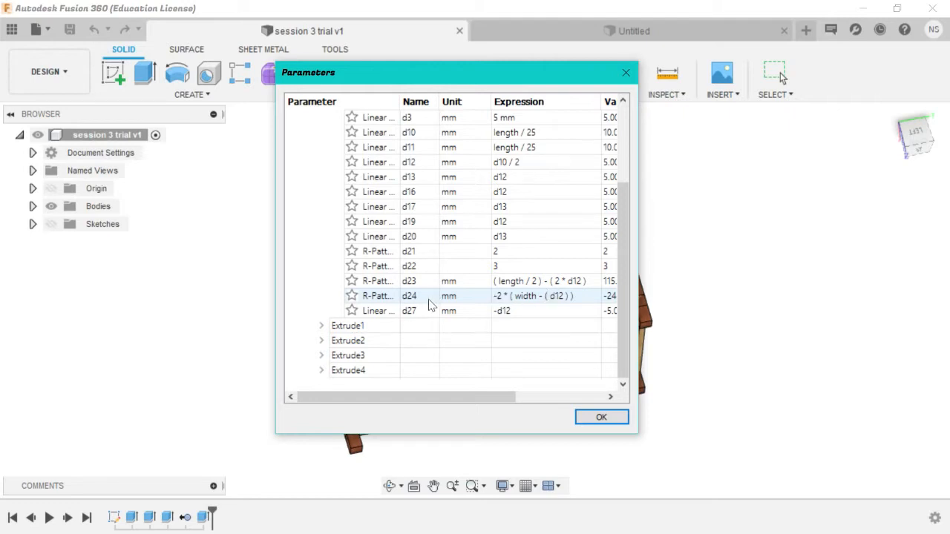
scroll(432, 305, "right", 2)
left_click(418, 360)
left_click(456, 297)
double_click(456, 297)
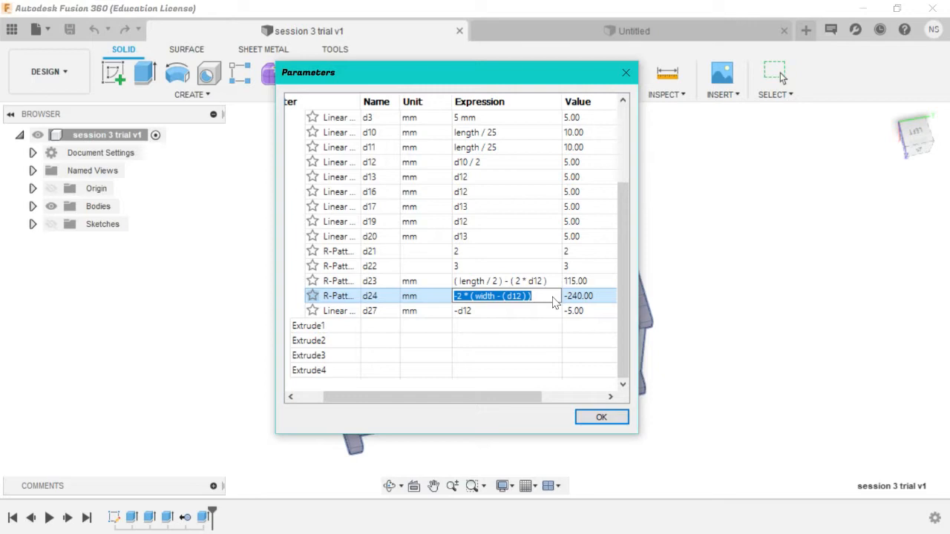
left_click(480, 312)
left_click(479, 312)
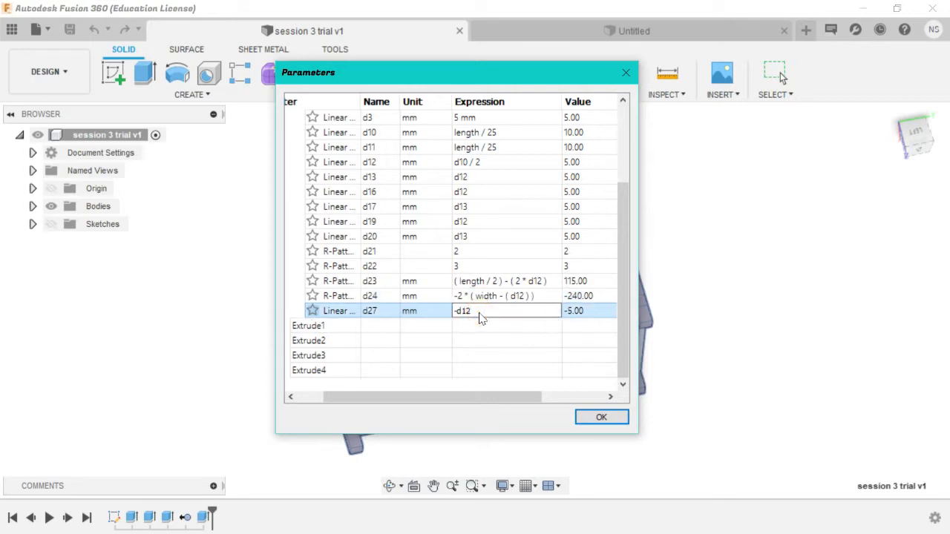
key("Up")
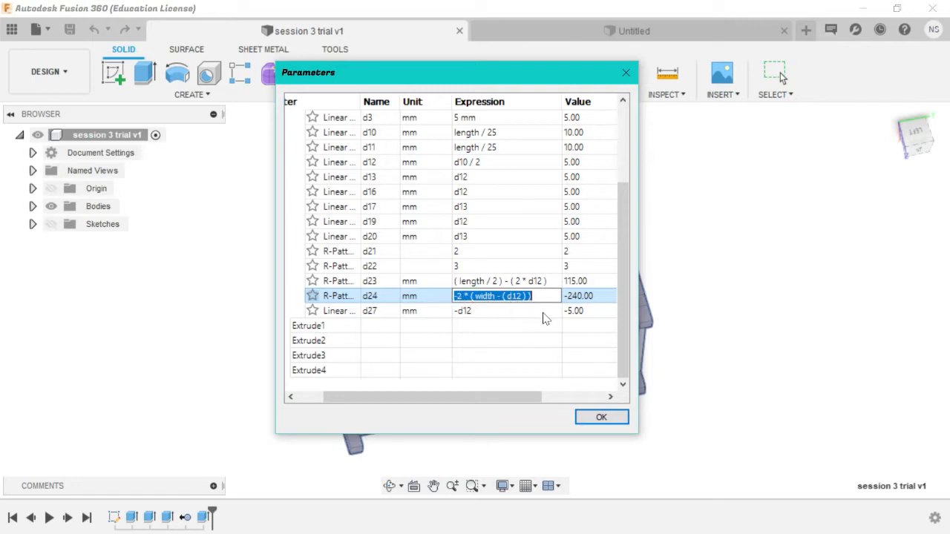
scroll(577, 338, "up", 3)
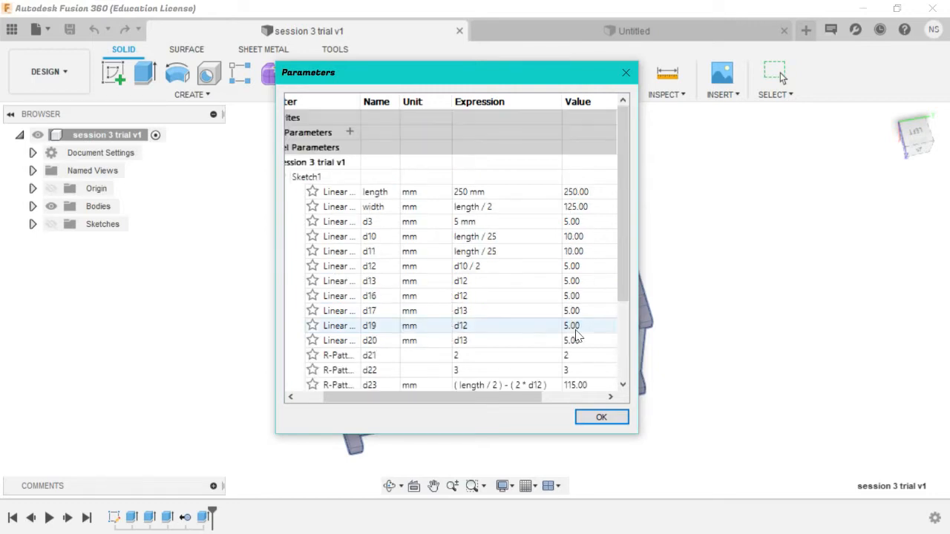
Step: Set the table's length parameter to 1500 mm
left_click(465, 192)
double_click(461, 192)
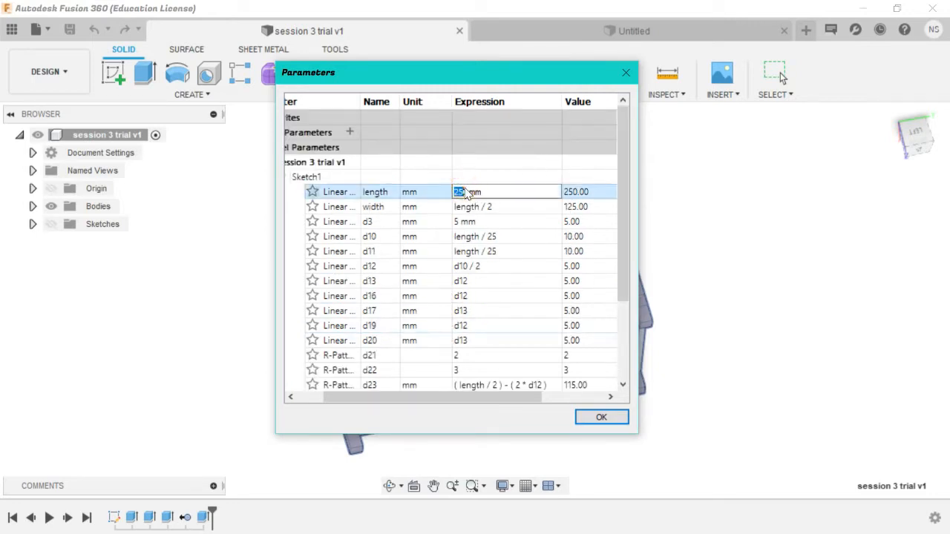
type("20")
type("0")
key("BackSpace")
key("BackSpace")
key("BackSpace")
type("5150")
left_click(603, 417)
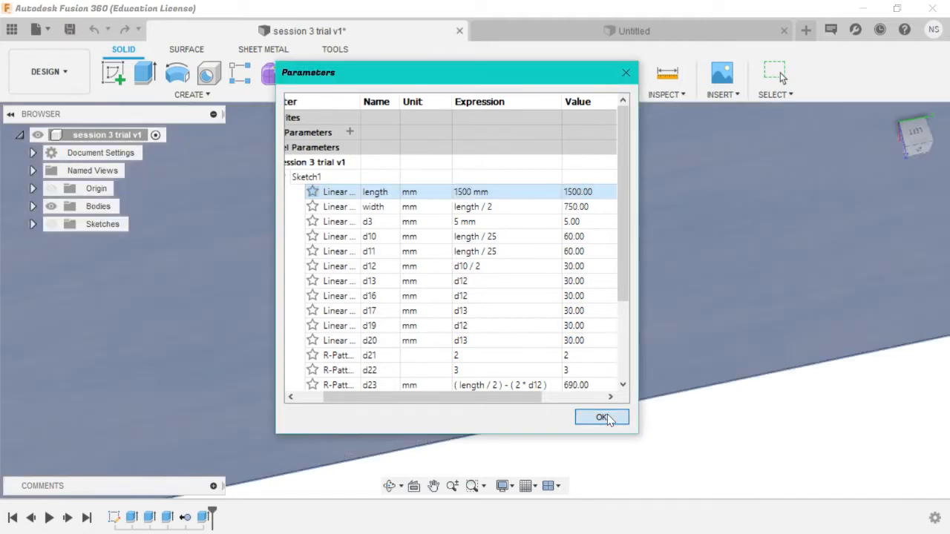
Step: Set the table's length parameter to 150 mm and accept the parameter changes
left_click(472, 194)
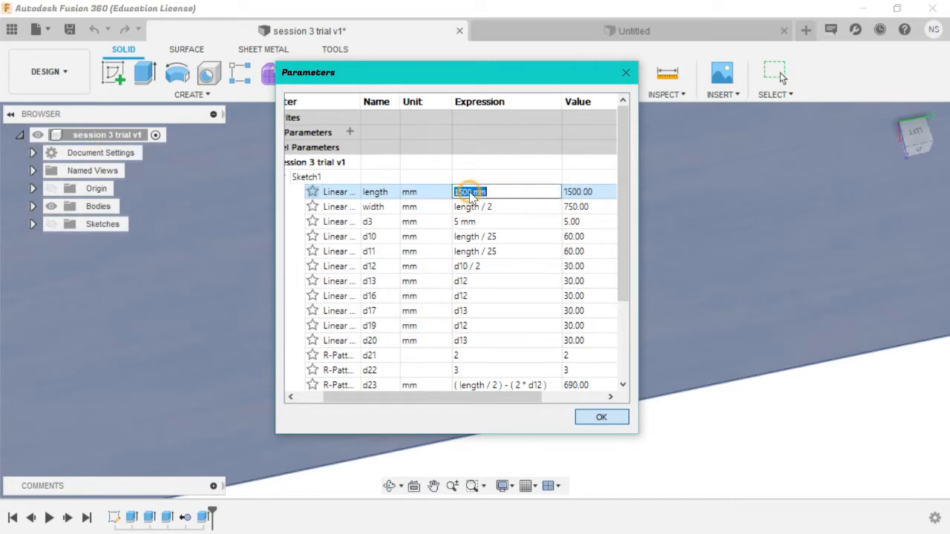
left_click(472, 194)
key("BackSpace")
left_click(601, 417)
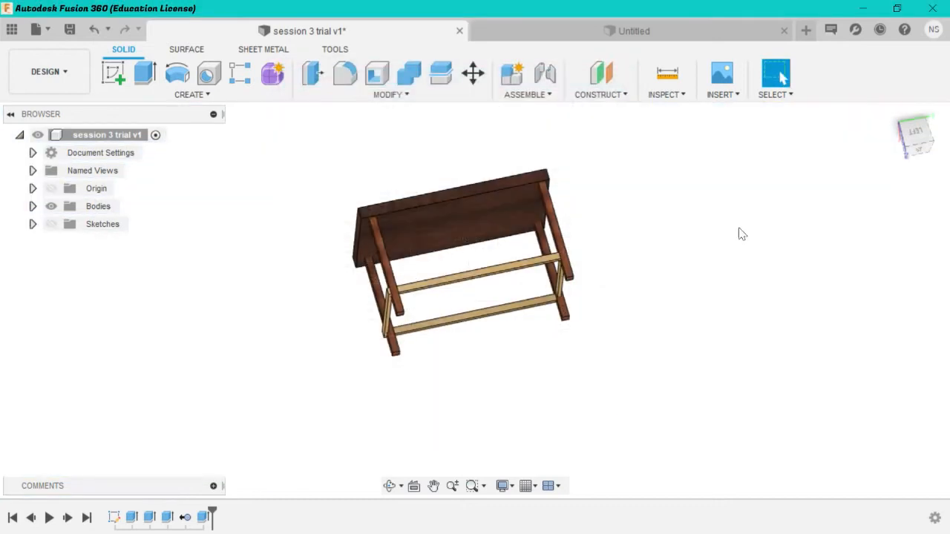
Step: Inspect the resized table from another angle, then close the session 3 trial v1 design without saving
mouse_move(917, 139)
left_mouse_down()
mouse_move(846, 134)
mouse_move(847, 119)
mouse_move(875, 122)
mouse_move(900, 141)
mouse_move(864, 135)
mouse_move(897, 138)
mouse_move(880, 154)
mouse_move(909, 138)
left_mouse_up()
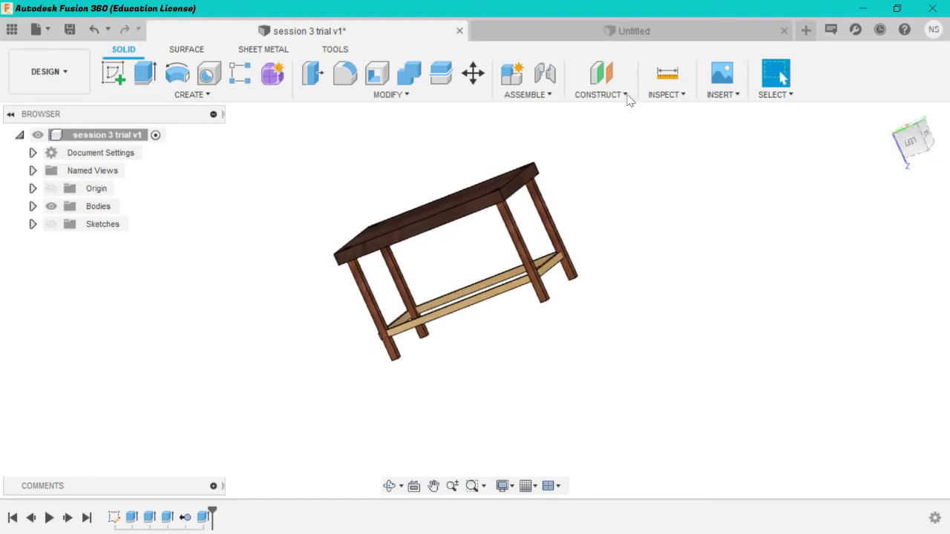
left_click(459, 32)
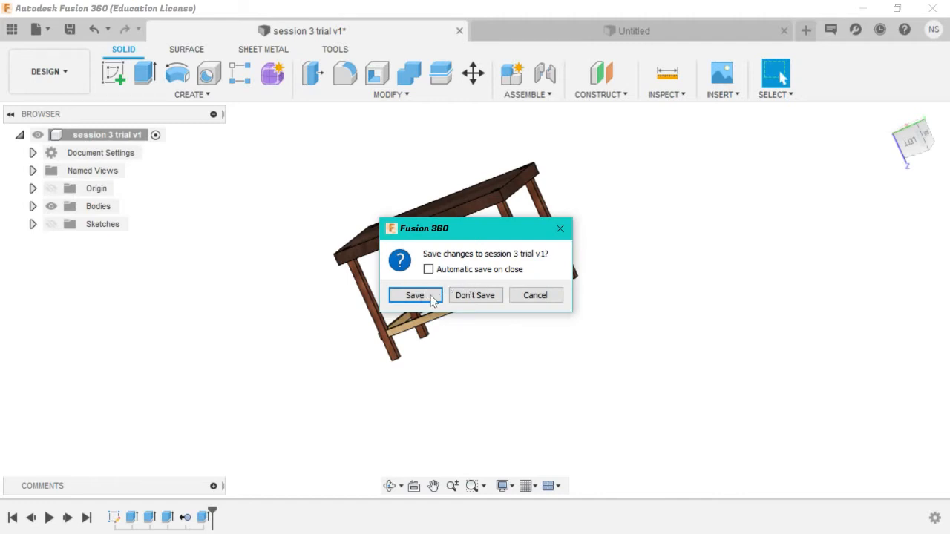
left_click(464, 296)
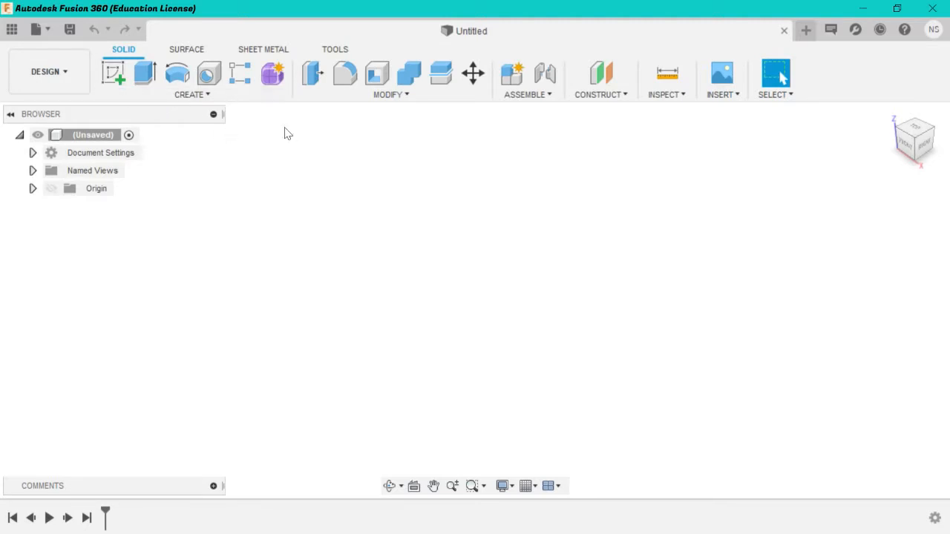
Step: Start a sketch on the horizontal XY plane and orient it to the top view with the X axis horizontal
left_click(115, 72)
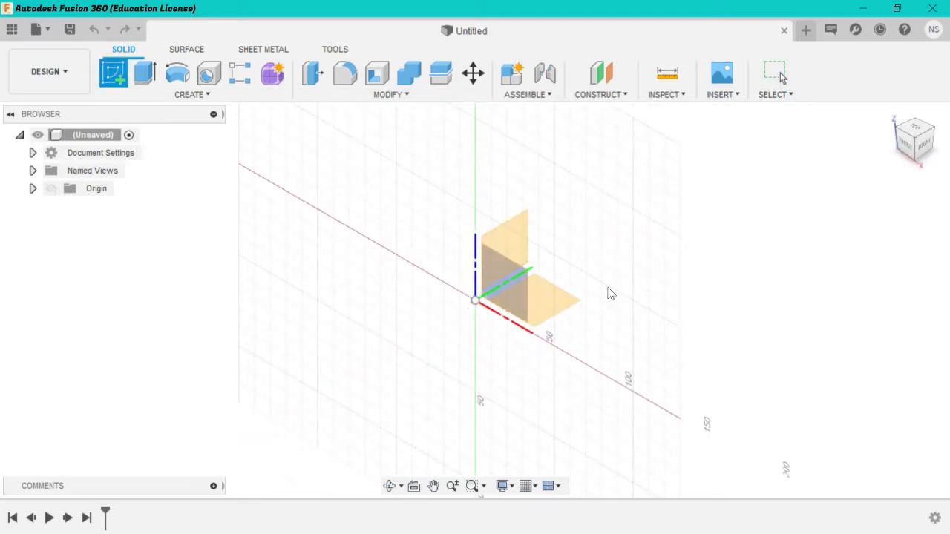
left_click_drag(900, 131, 917, 129)
left_click(918, 133)
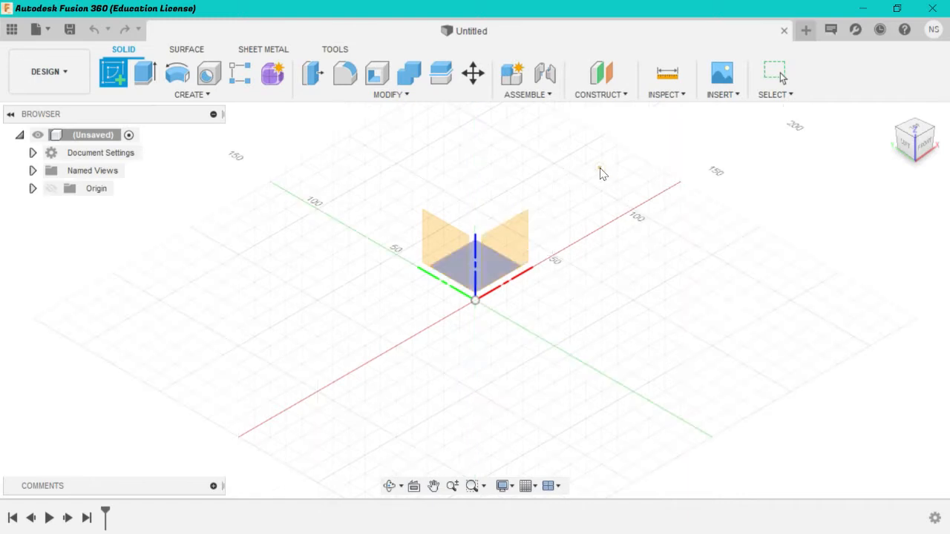
left_click(598, 171)
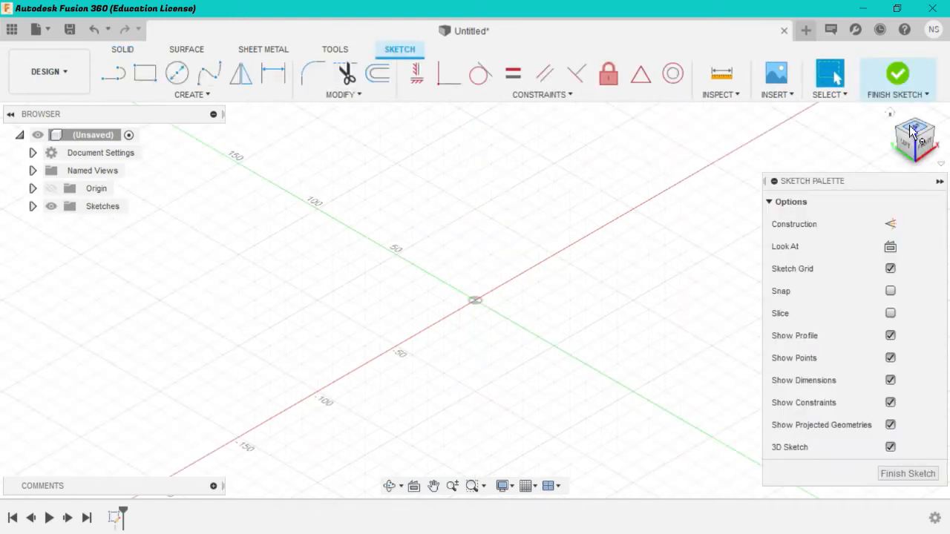
left_click(917, 128)
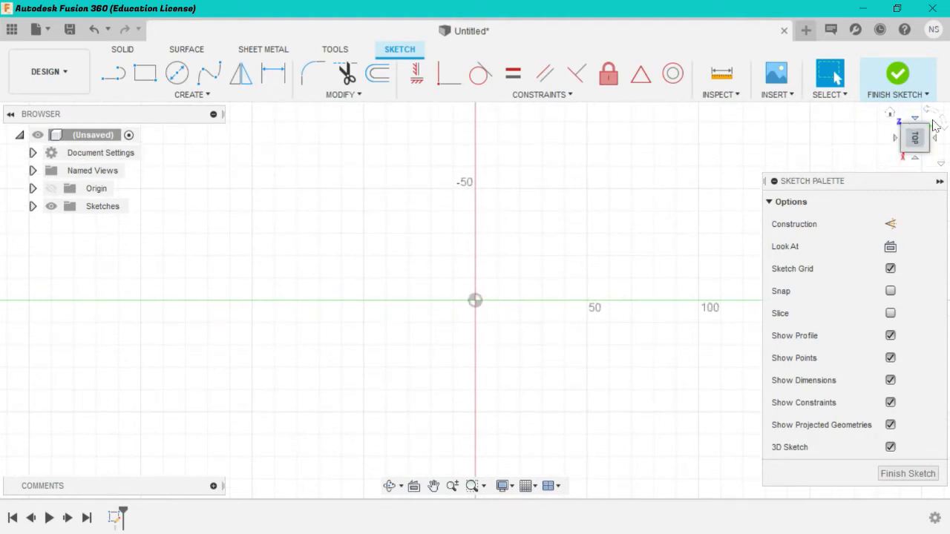
left_click(932, 113)
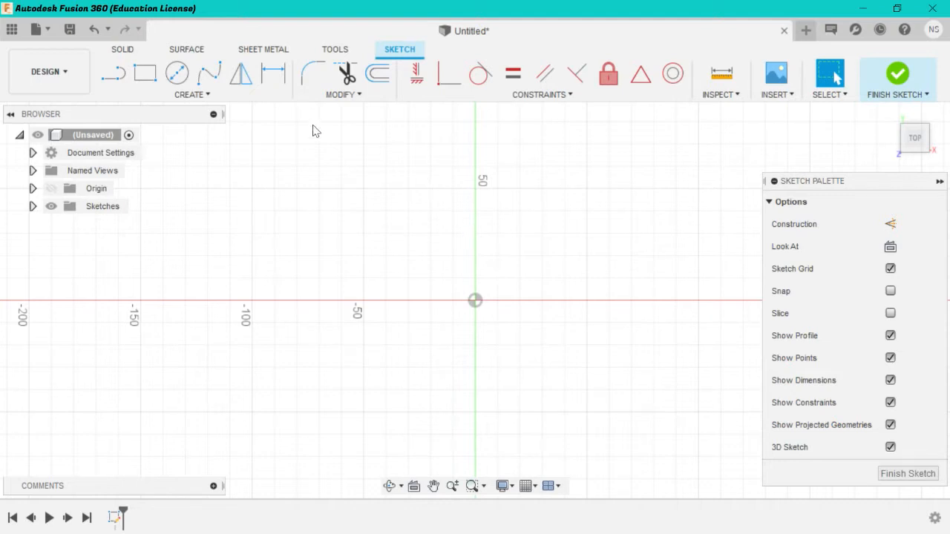
Step: Draw a circle centred on the origin and dimension its diameter to 3.3 mm
key("c")
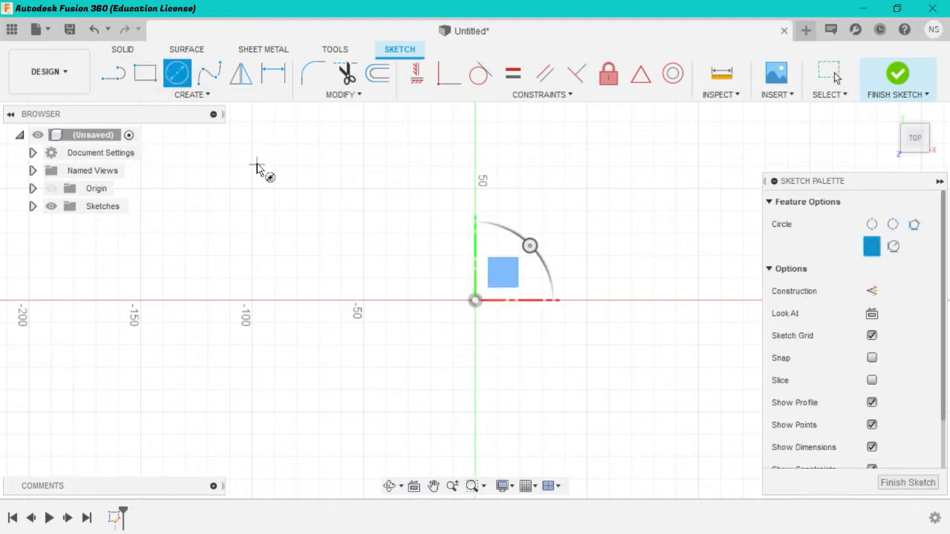
left_click(475, 300)
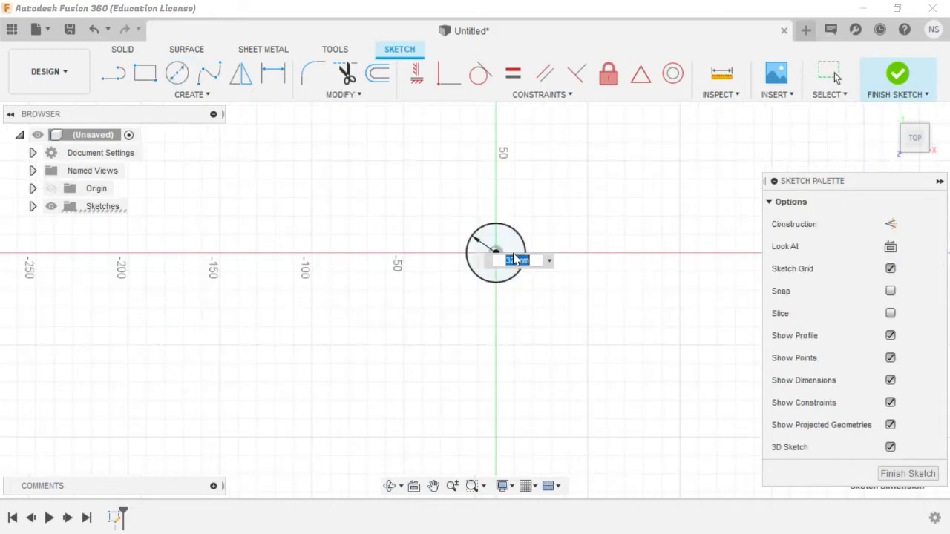
key("BackSpace")
type("3.3")
key("Return")
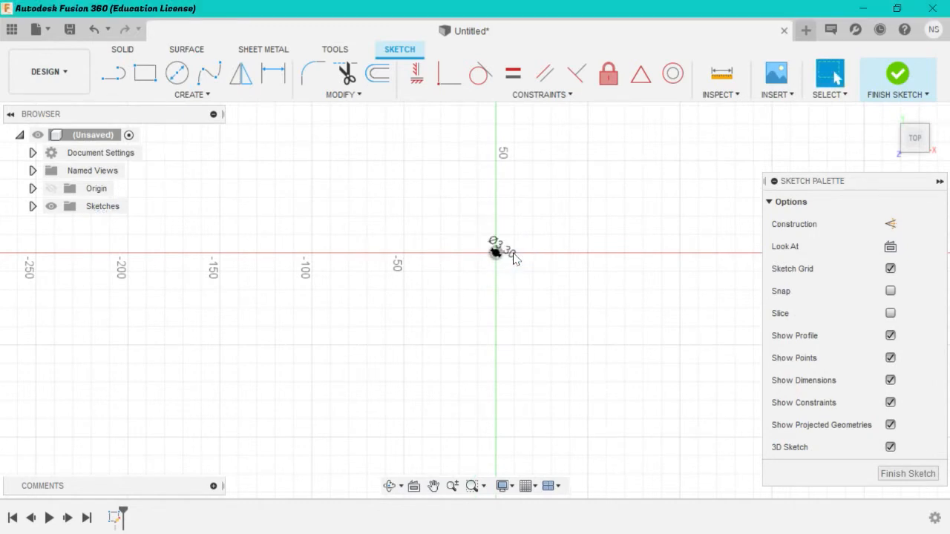
Step: Offset the circle outward by 3 mm to create a concentric outer circle
scroll(514, 259, "up", 2)
scroll(515, 258, "up", 2)
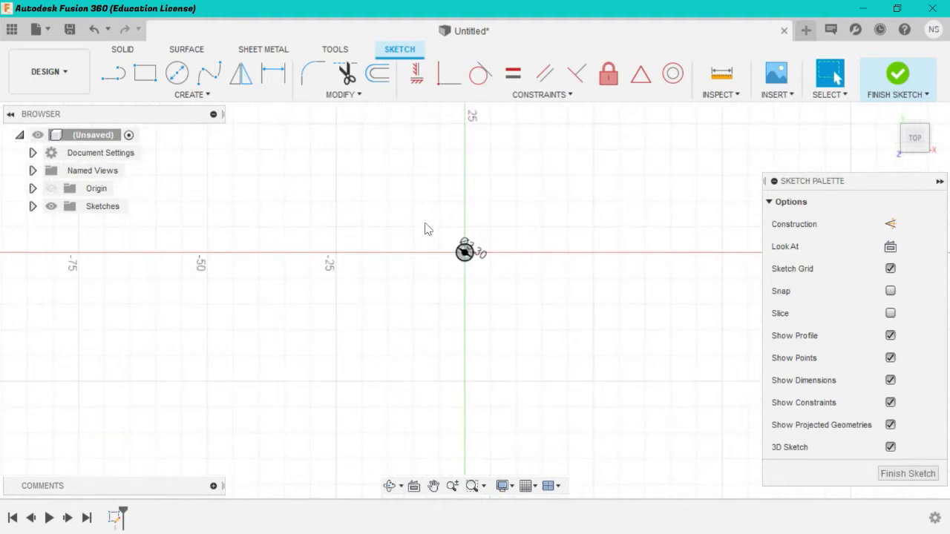
scroll(468, 226, "up", 5)
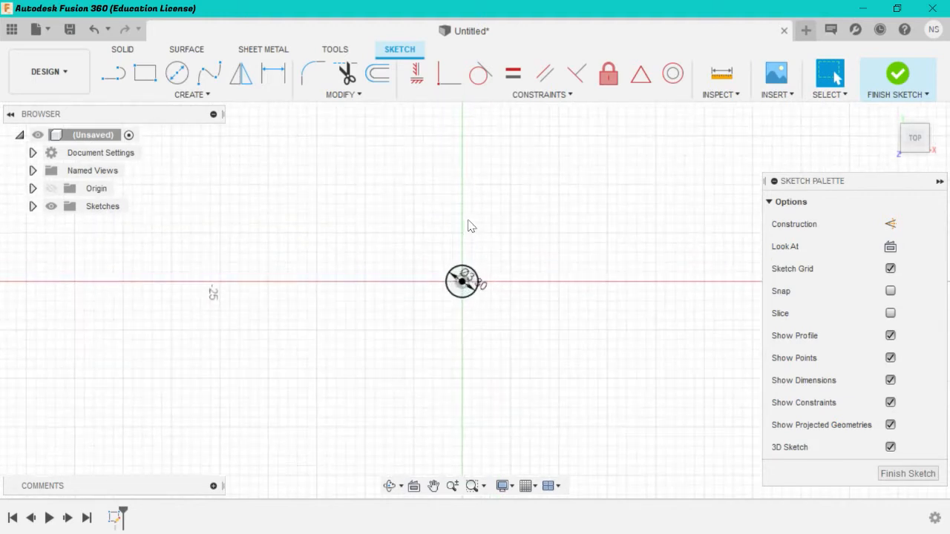
scroll(438, 417, "up", 3)
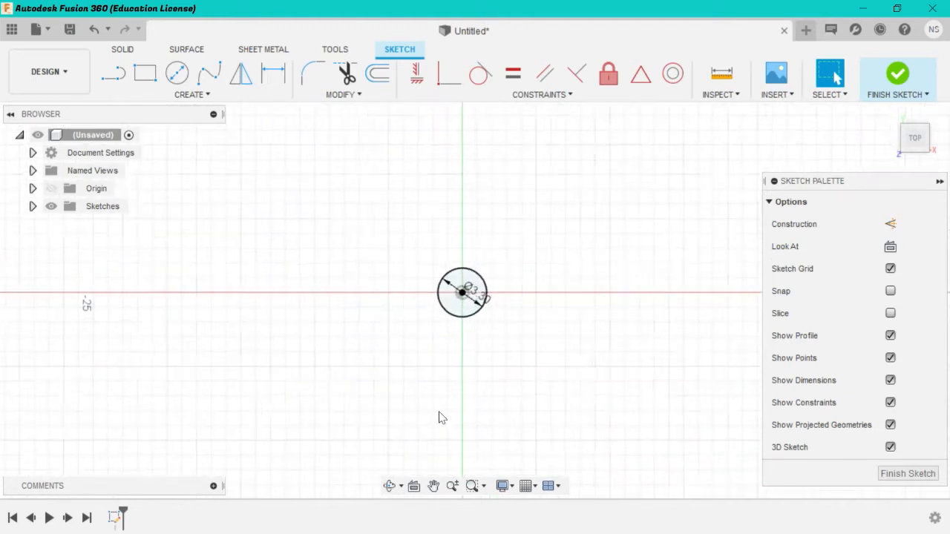
scroll(567, 168, "up", 2)
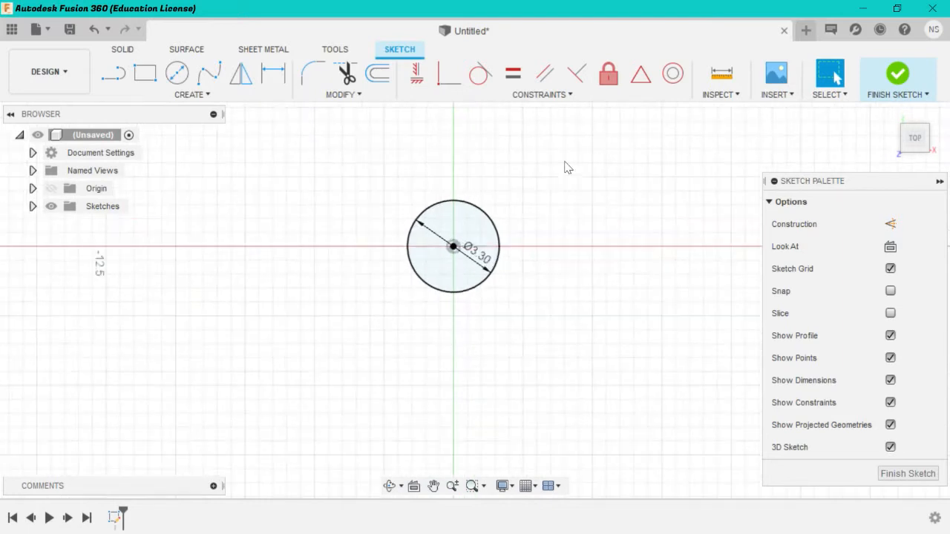
left_click(377, 73)
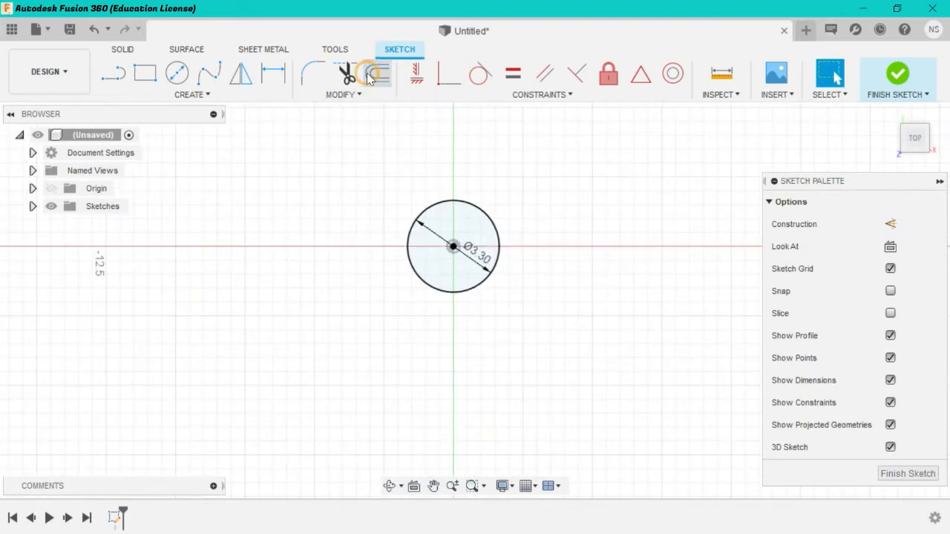
left_click(480, 216)
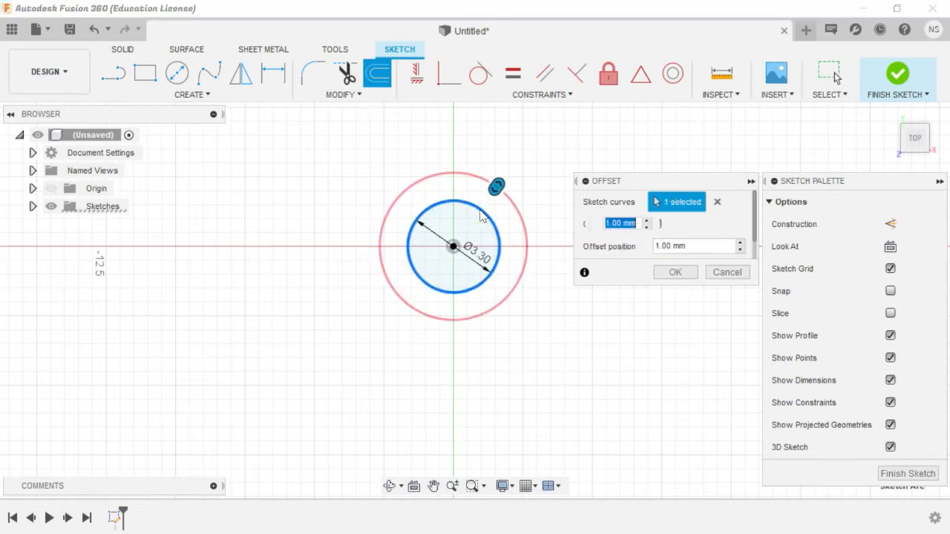
type("3")
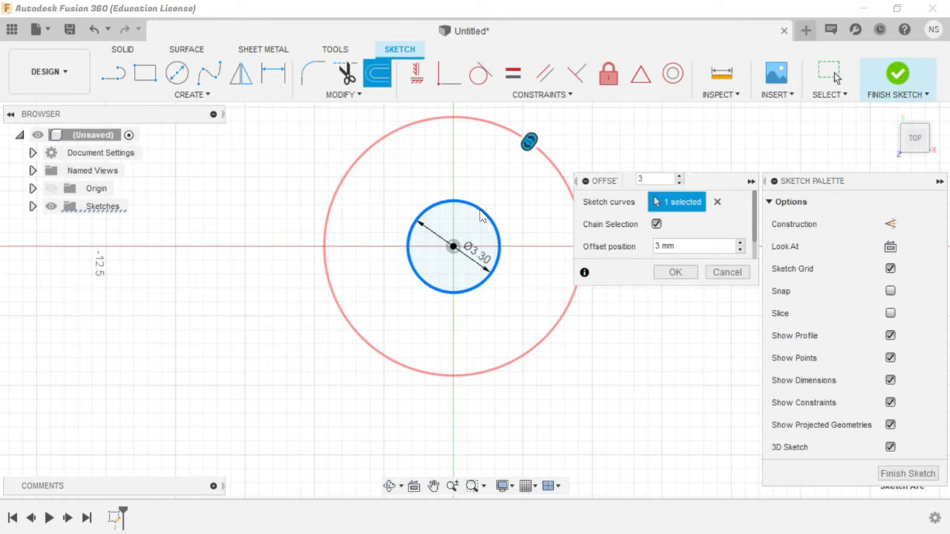
key("Return")
Step: Draw a 20 mm diameter circle centred on the origin around the two existing concentric circles
scroll(480, 216, "down", 10)
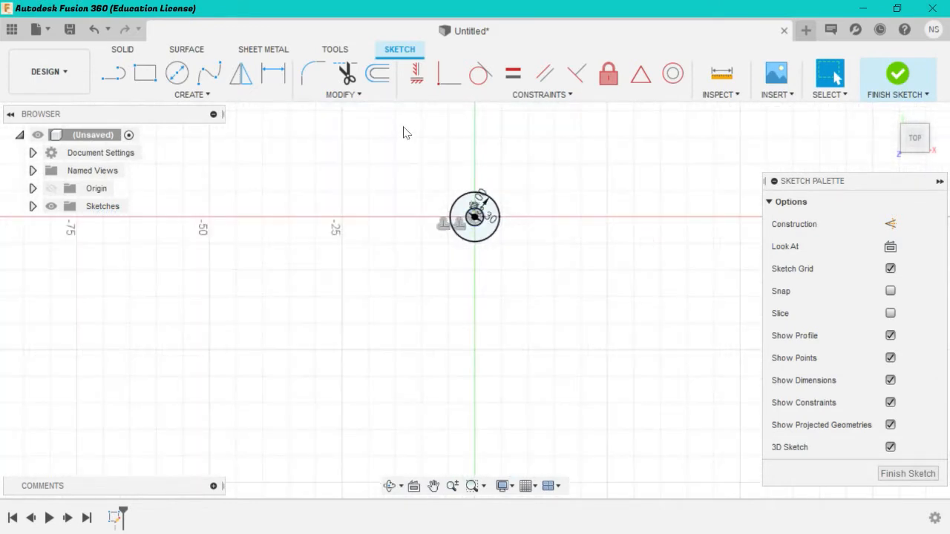
scroll(406, 132, "up", 4)
left_click(374, 78)
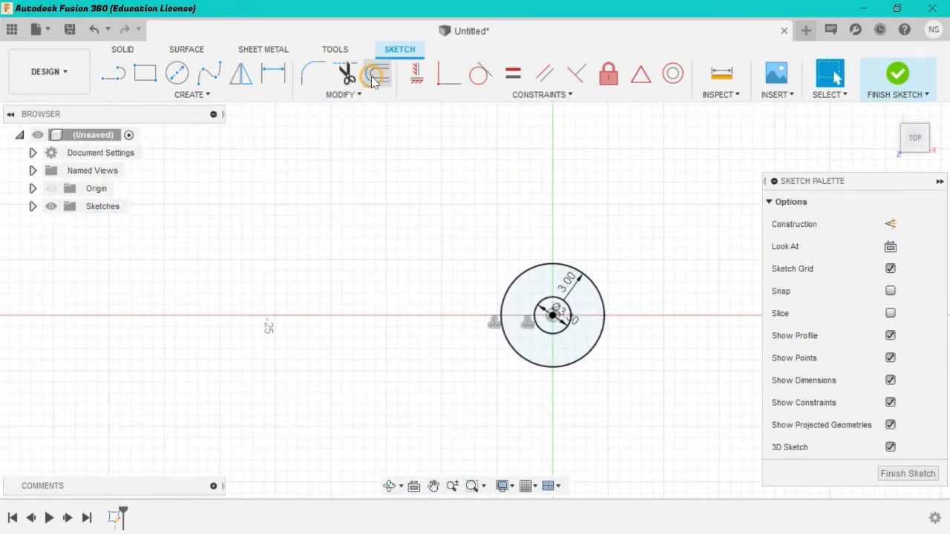
left_click(176, 77)
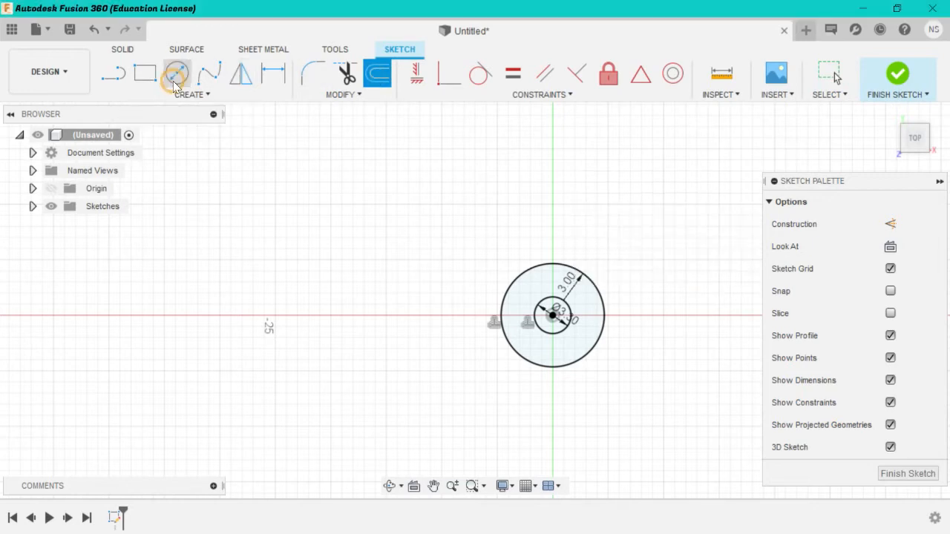
left_click(553, 317)
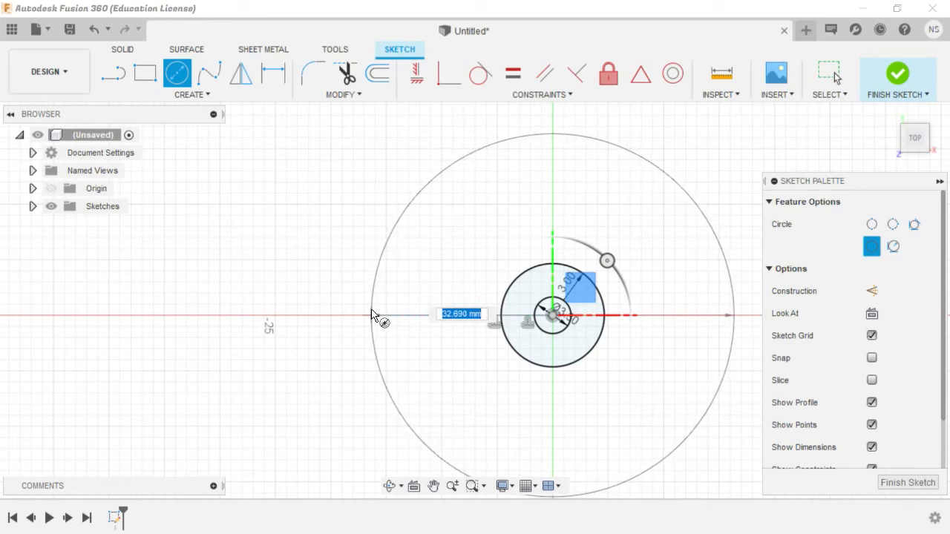
type("20")
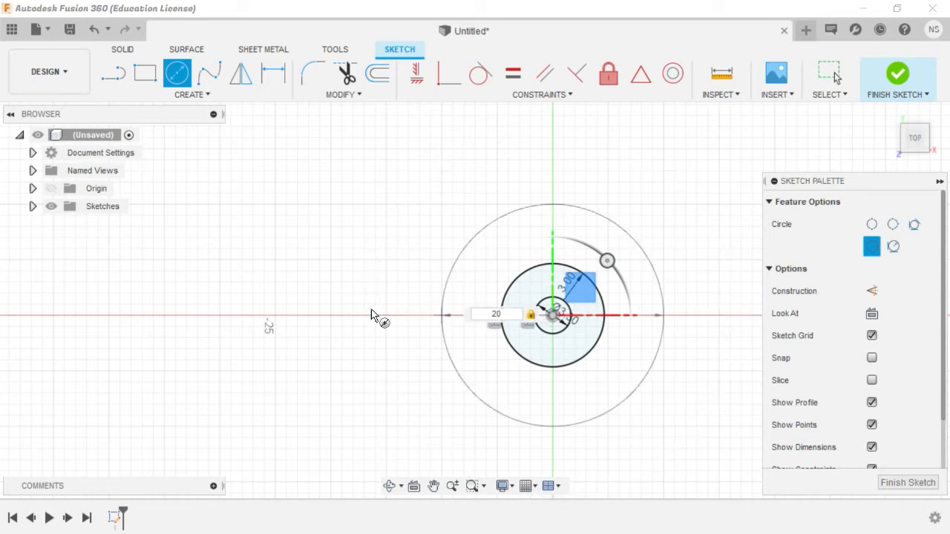
key("Return")
key("Escape")
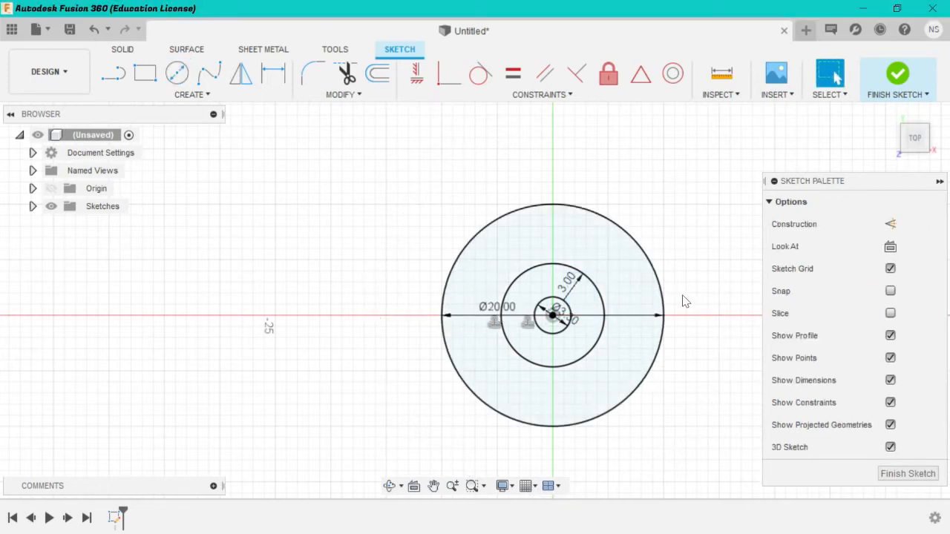
Step: Offset the 20 mm circle outward by 2 mm to form the rim's outer edge
left_click(377, 72)
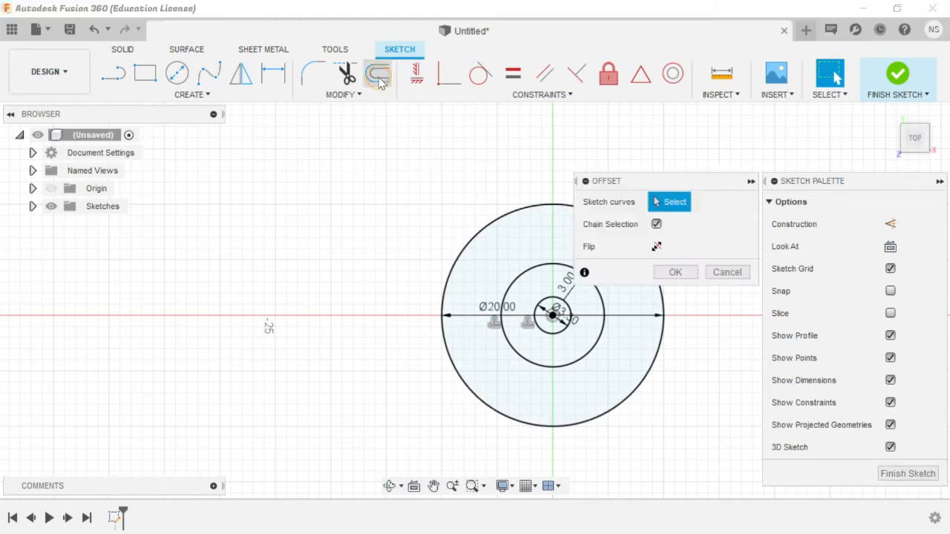
left_click(475, 232)
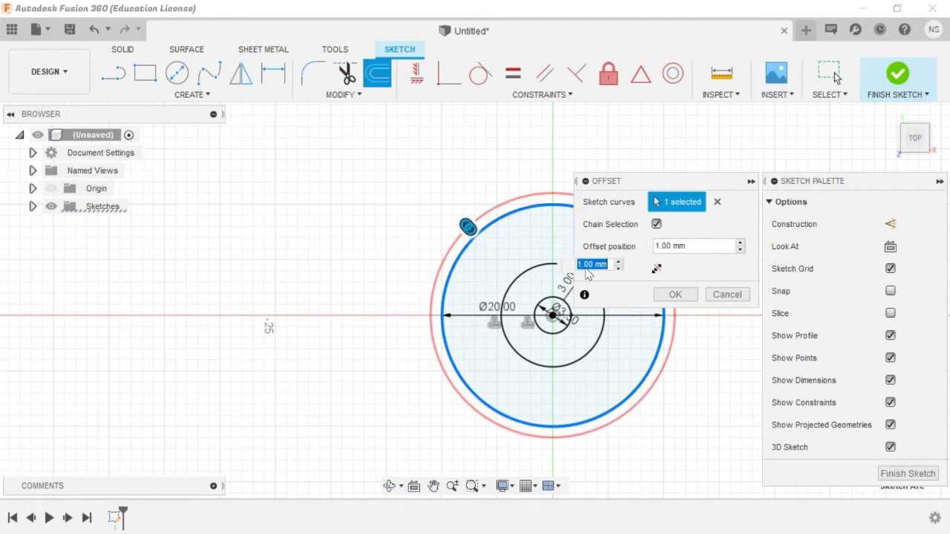
type("2")
key("Return")
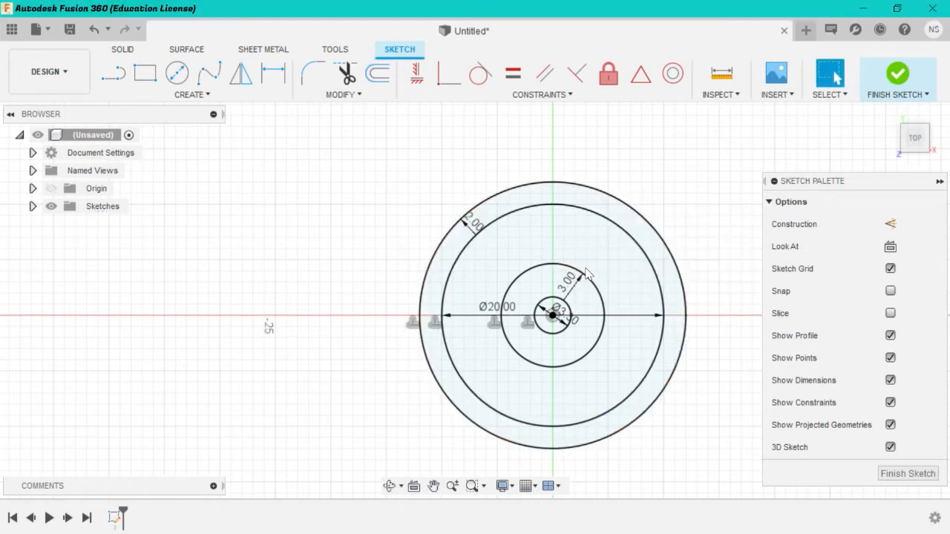
Step: Draw two horizontal parallel lines across the 20 mm circle, one on each side of the X axis, ending on the circle
scroll(705, 266, "up", 3)
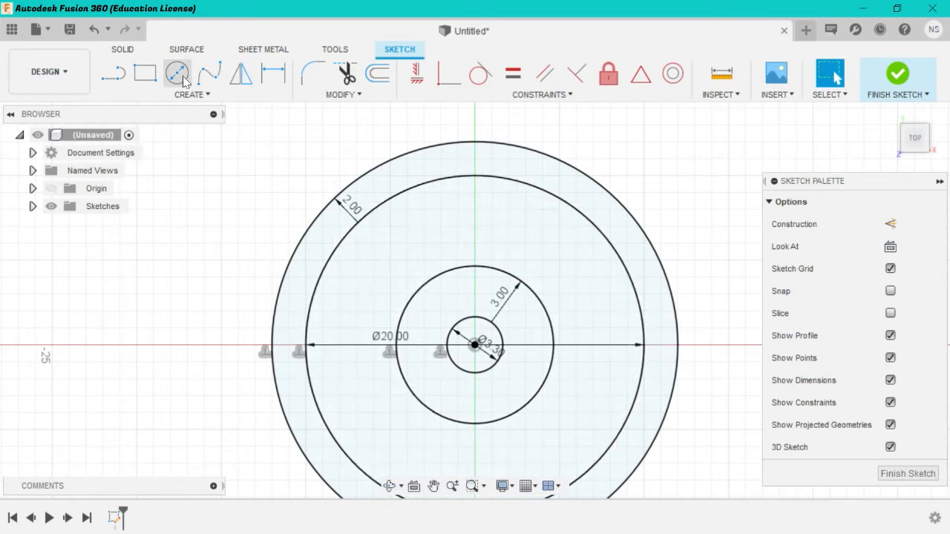
left_click(115, 77)
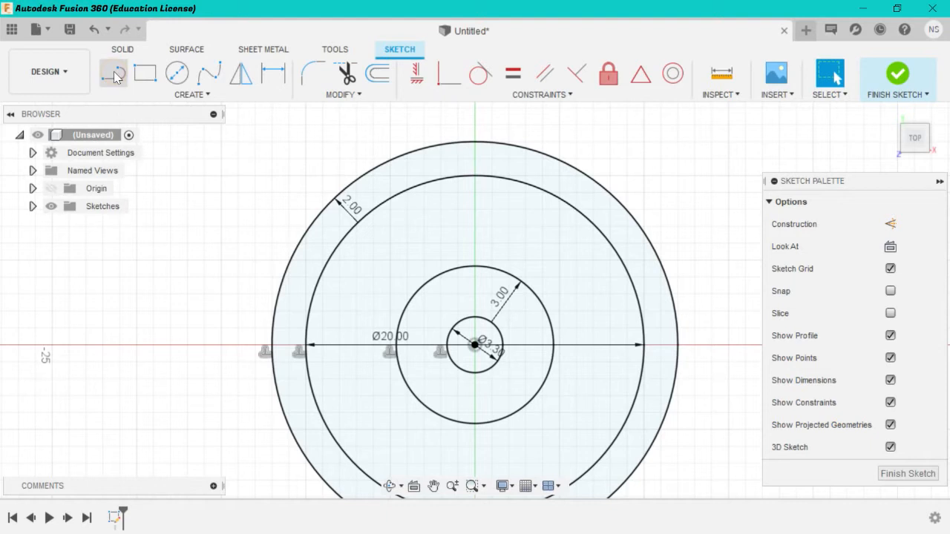
scroll(361, 184, "up", 3)
scroll(360, 185, "down", 5)
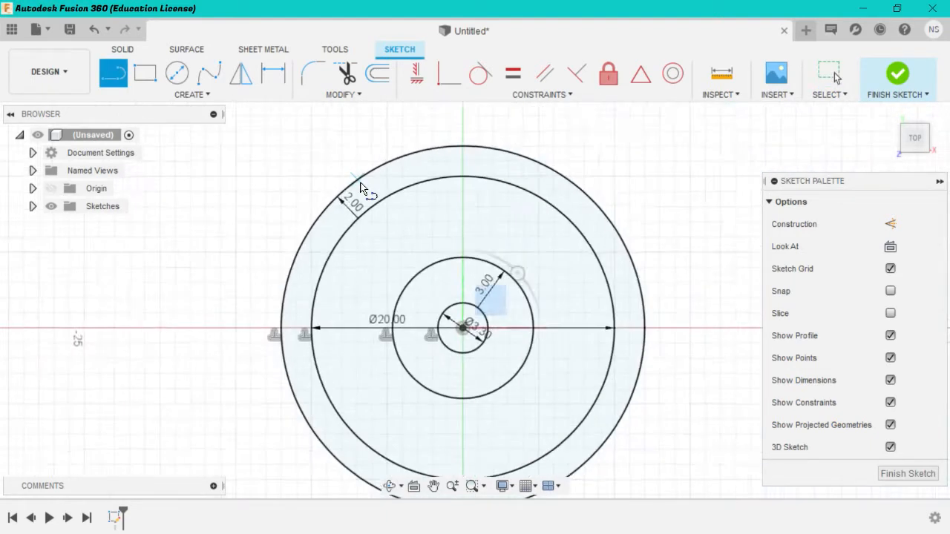
scroll(360, 186, "up", 3)
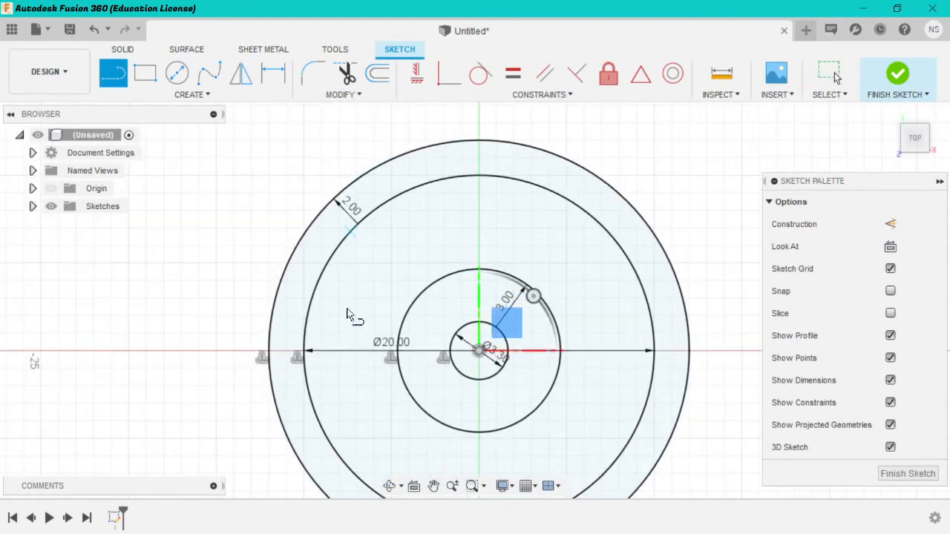
left_click(306, 333)
left_click(654, 353)
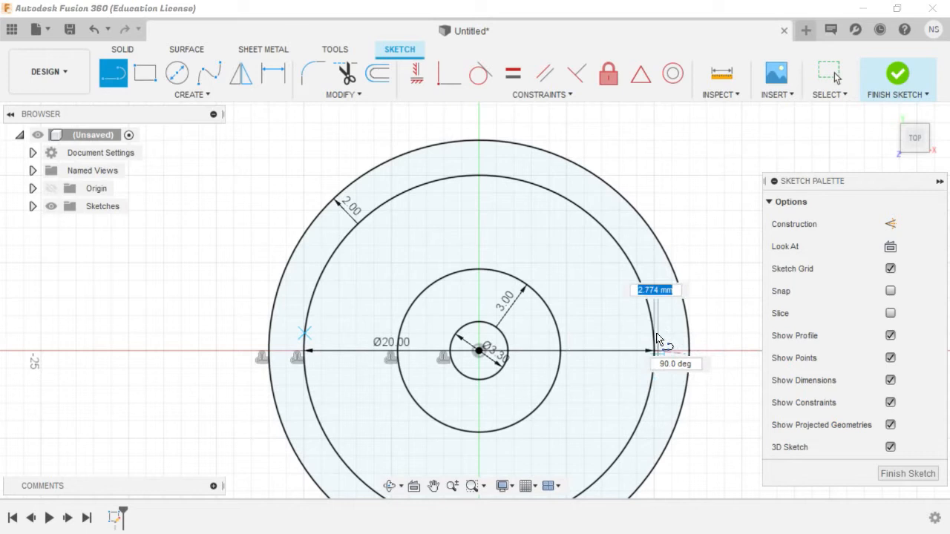
left_click(652, 333)
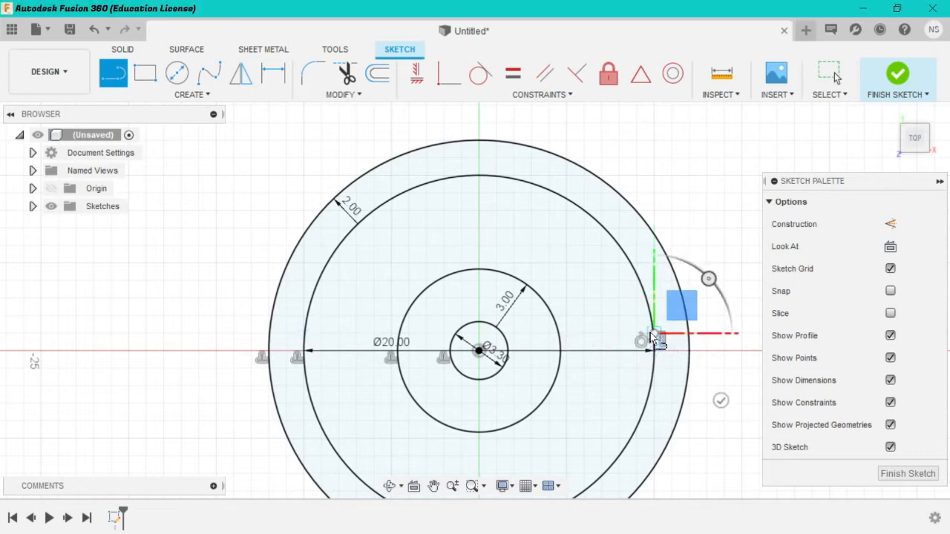
left_click(306, 334)
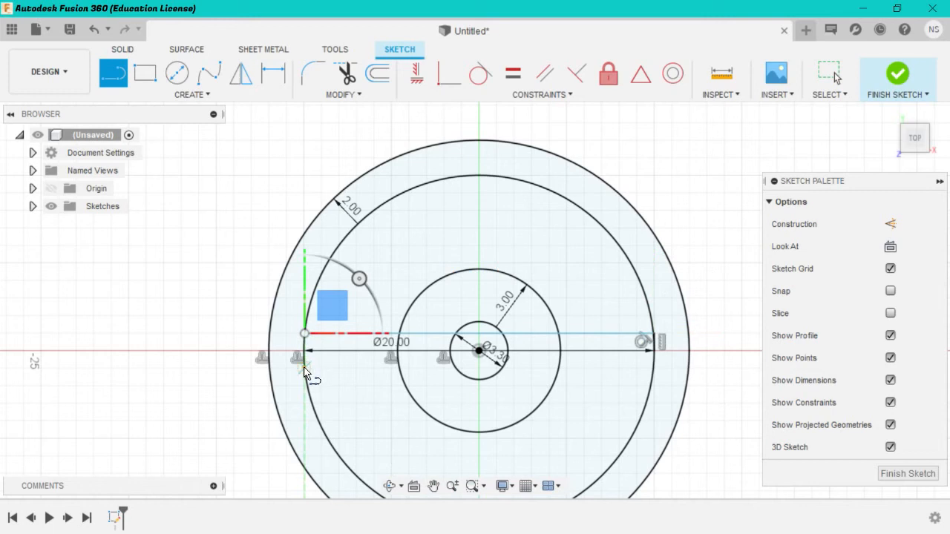
left_click(304, 366)
left_click(654, 366)
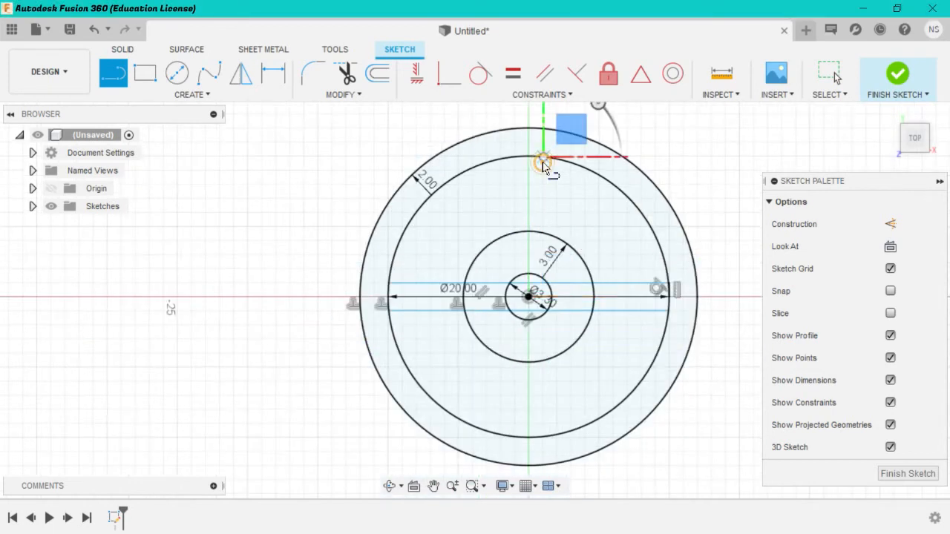
Step: Draw two vertical parallel lines across the 20 mm circle, one on each side of the vertical axis, ending on the circle
left_click(543, 158)
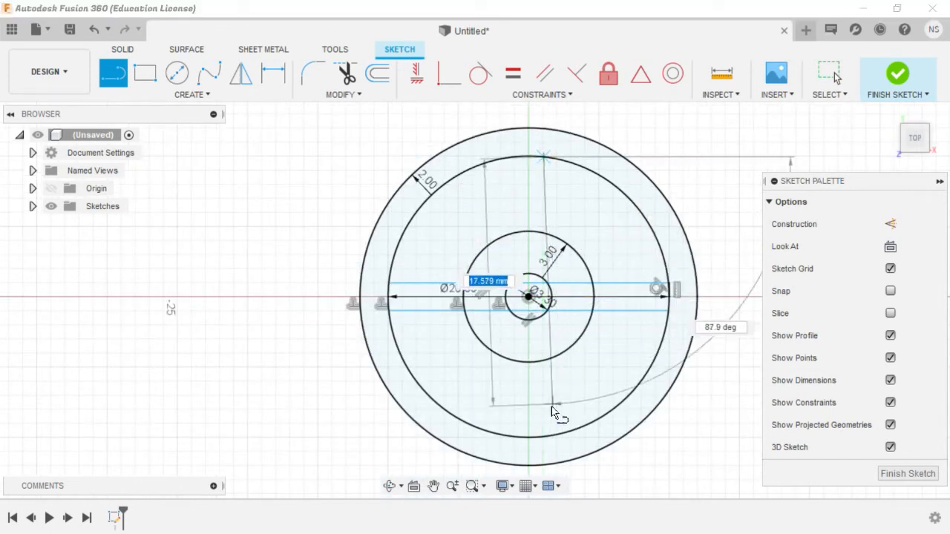
left_click(544, 437)
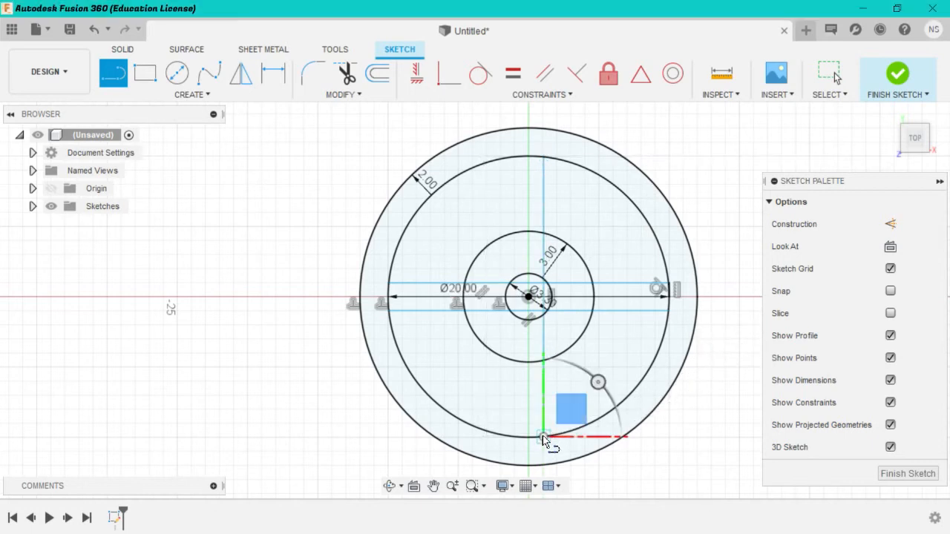
left_click(516, 158)
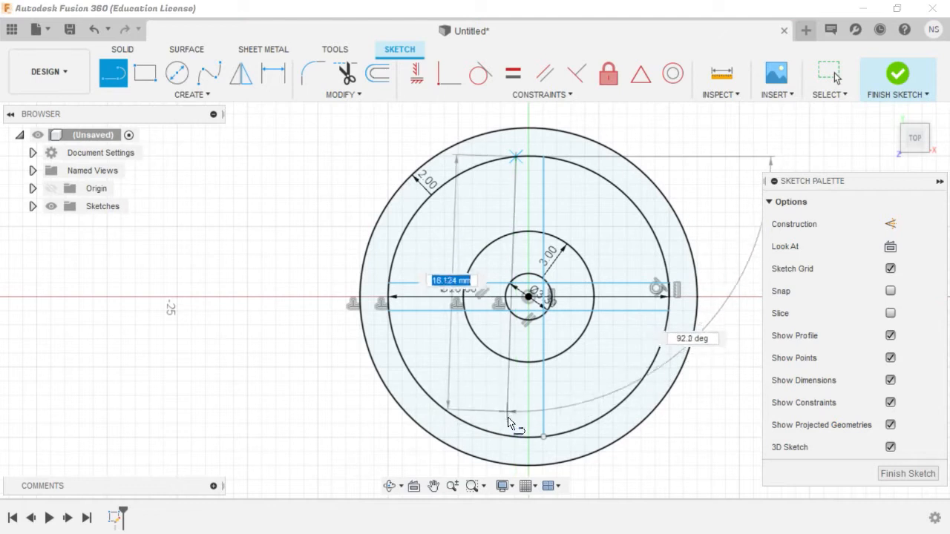
left_click(516, 437)
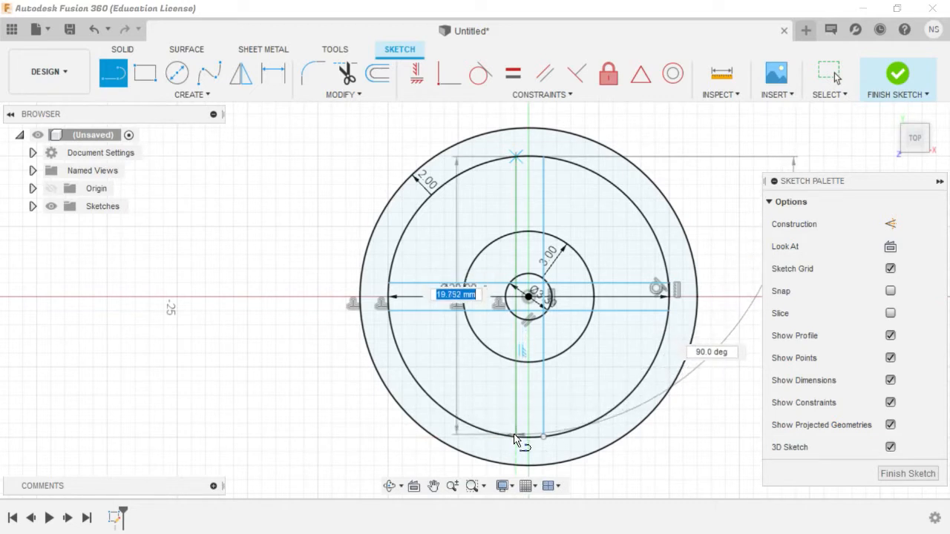
left_click(516, 437)
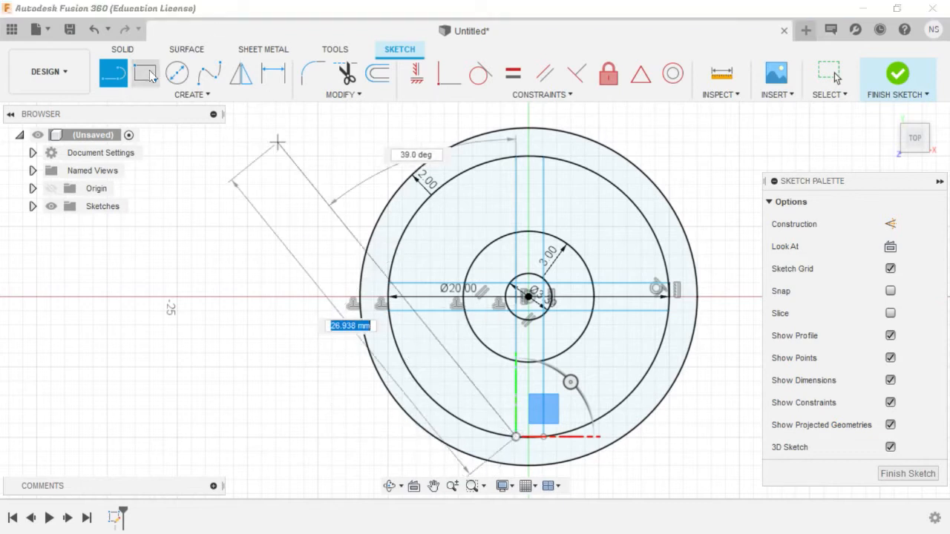
key("Escape")
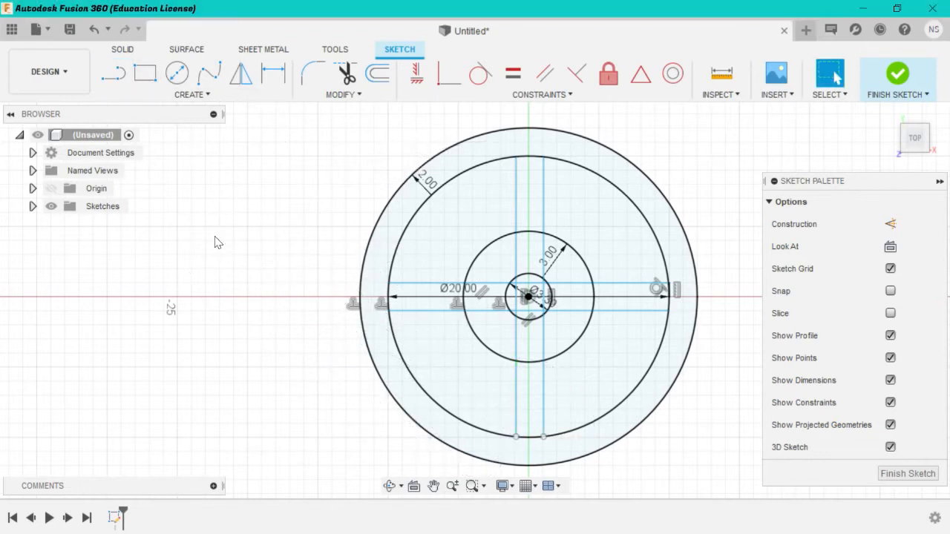
Step: Trim the spoke lines where they cross the ring between the 3.3 mm circle and its 3 mm offset circle
scroll(583, 312, "up", 5)
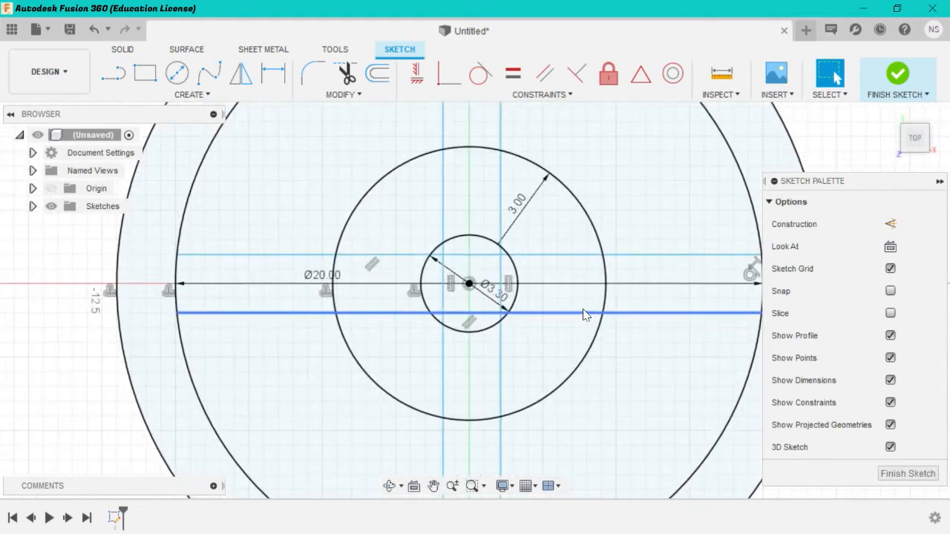
left_click(346, 77)
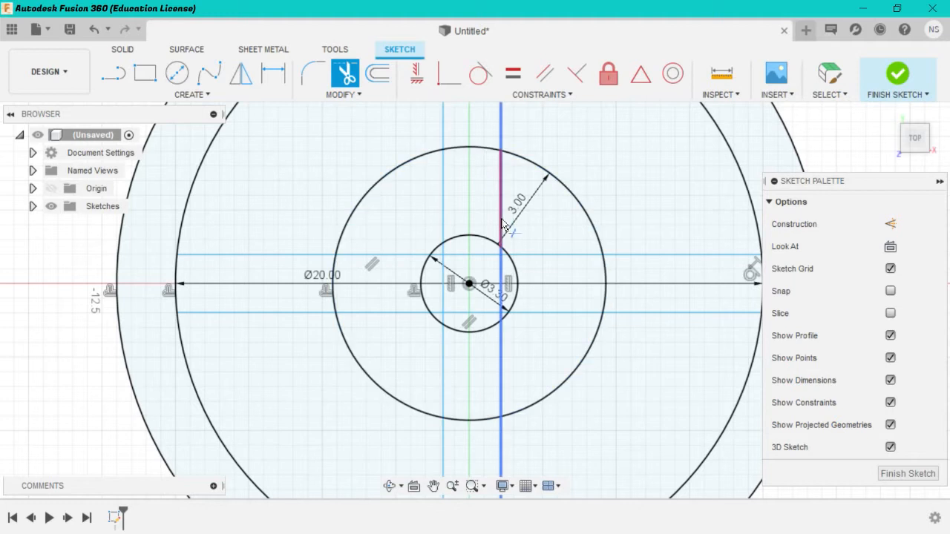
left_click(440, 217)
left_click(392, 256)
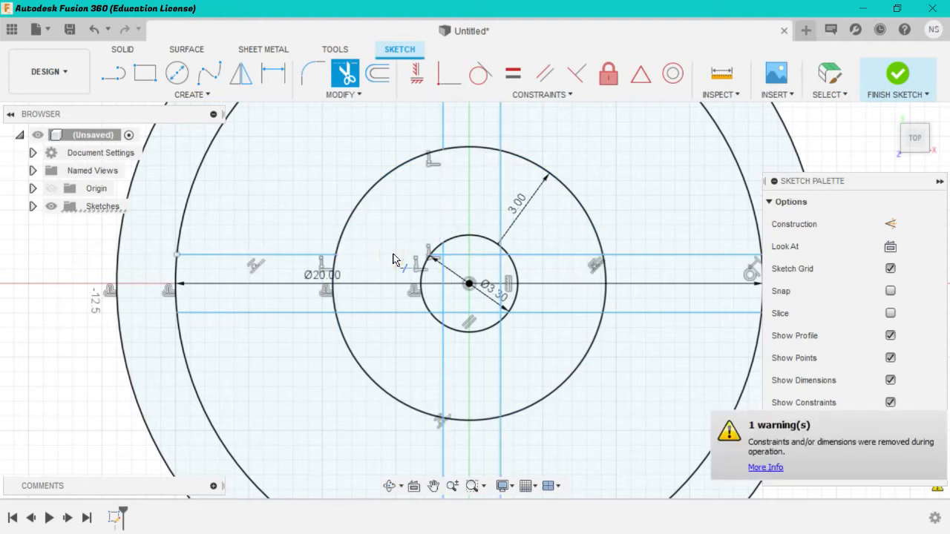
left_click(404, 313)
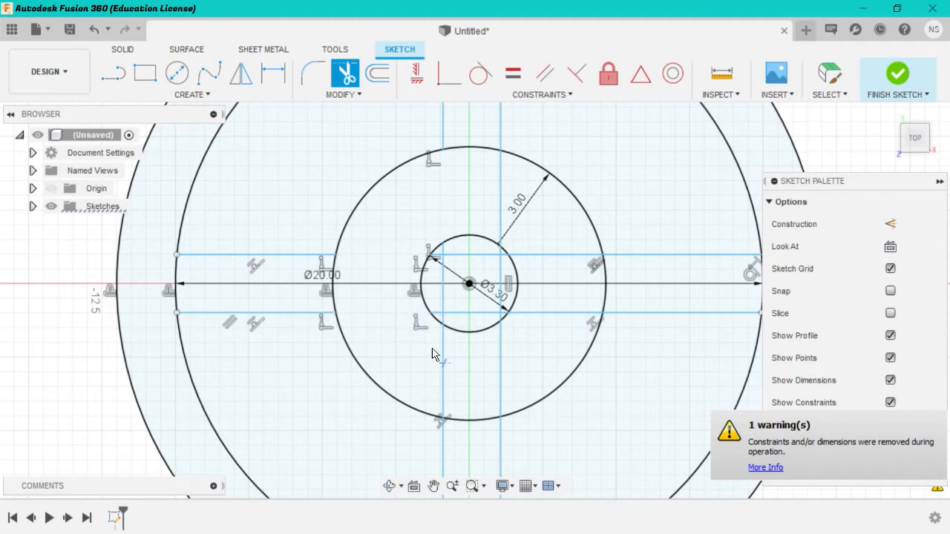
left_click(502, 373)
left_click(539, 255)
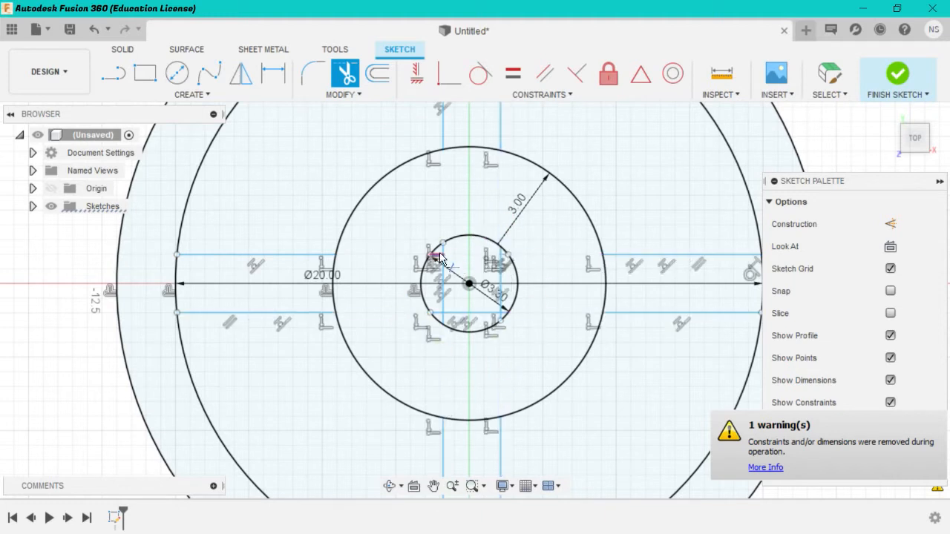
Step: Remove all remaining spoke line segments inside the 3.3 mm centre circle, trimming the short leftover pieces
right_click(441, 258)
left_click(498, 253)
left_click(442, 289)
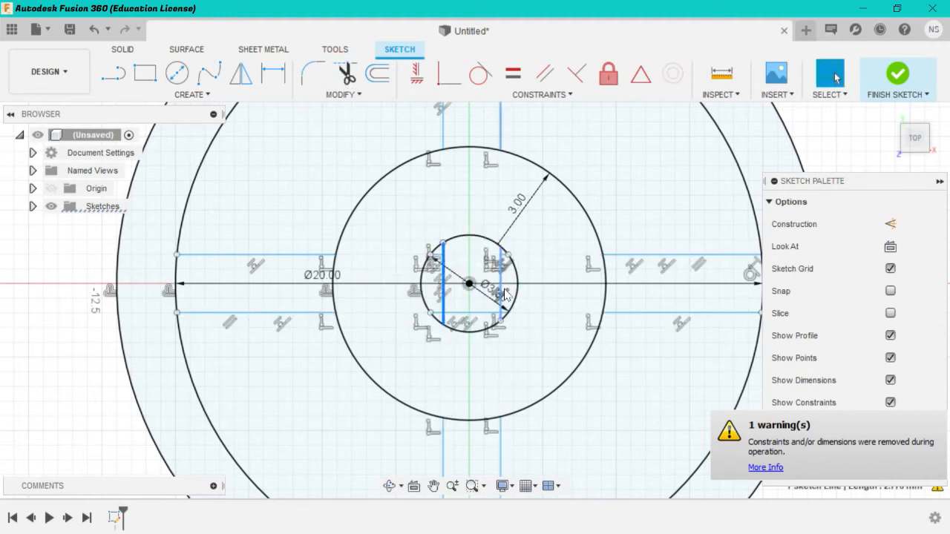
left_click(501, 285)
left_click(345, 73)
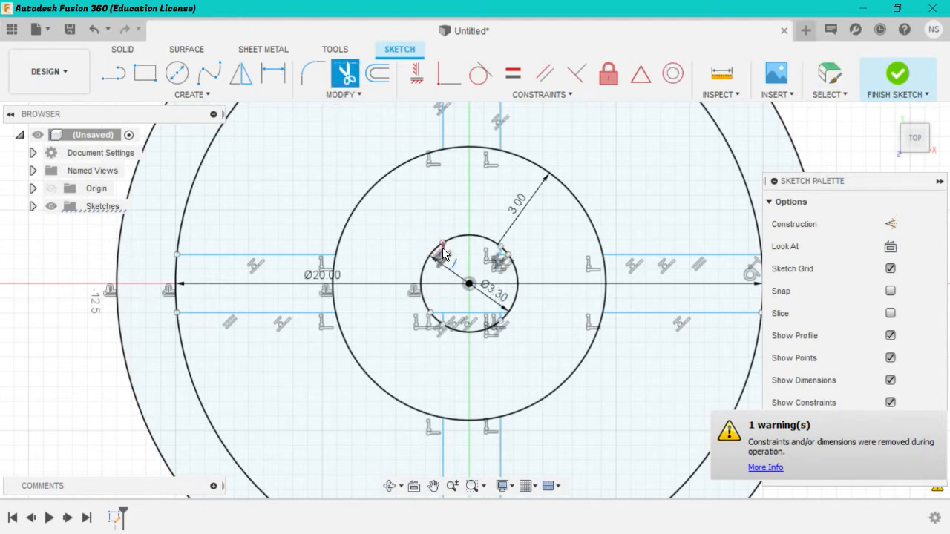
left_click(443, 316)
left_click(504, 312)
left_click(501, 318)
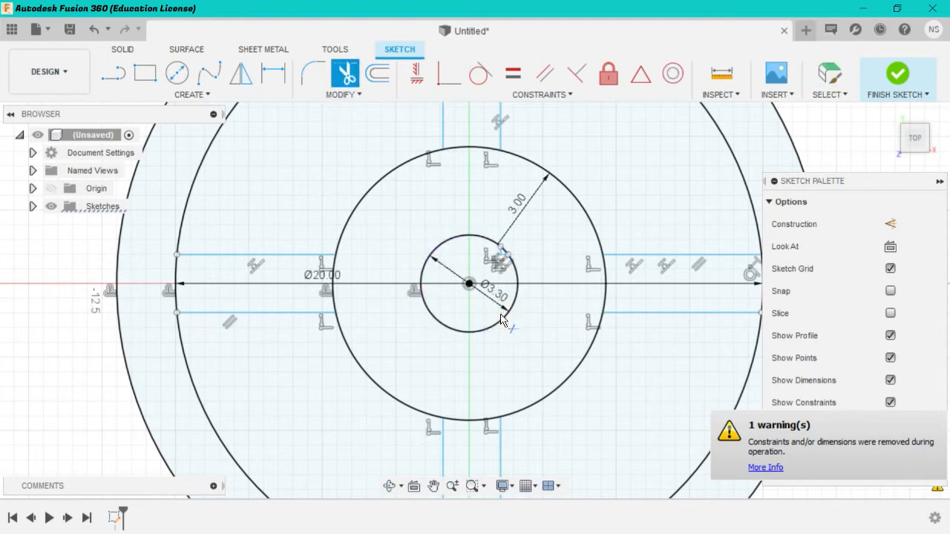
left_click(504, 254)
left_click(500, 250)
Step: Finish the spoked wheel sketch and return to solid modelling
scroll(460, 330, "down", 6)
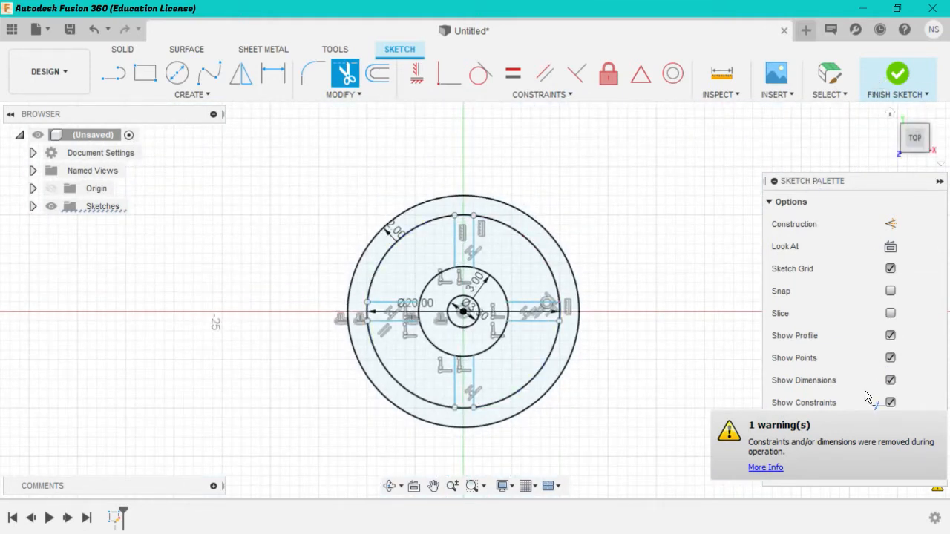
left_click(709, 369)
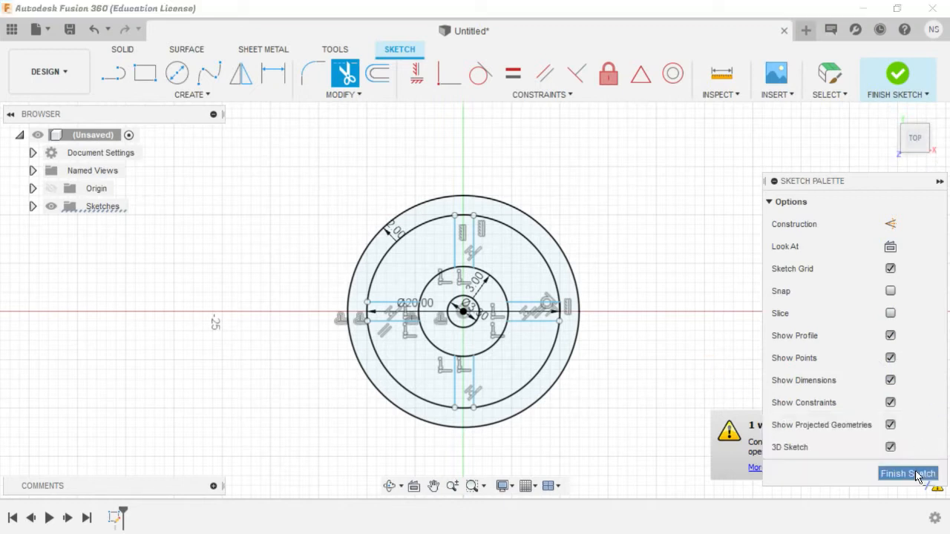
left_click(918, 474)
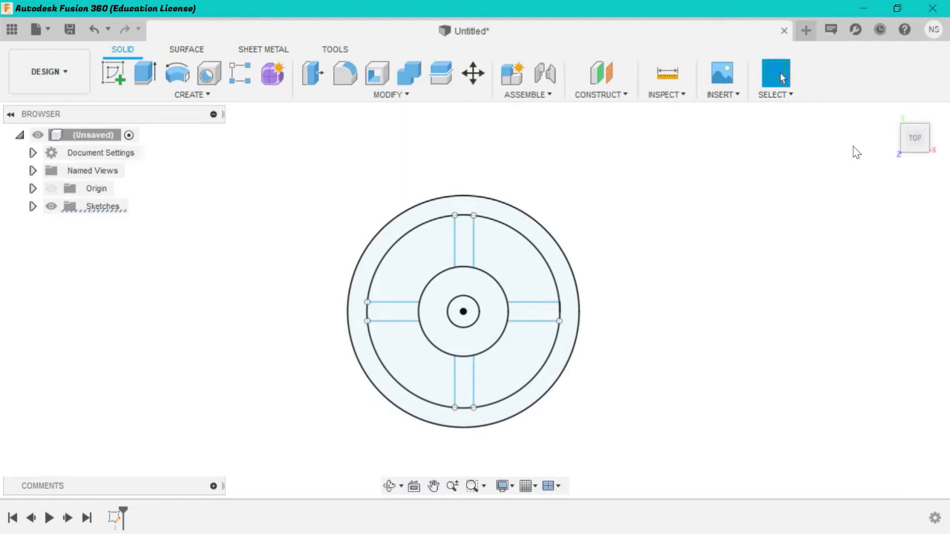
mouse_move(917, 142)
left_mouse_down()
mouse_move(915, 100)
mouse_move(923, 127)
left_mouse_up()
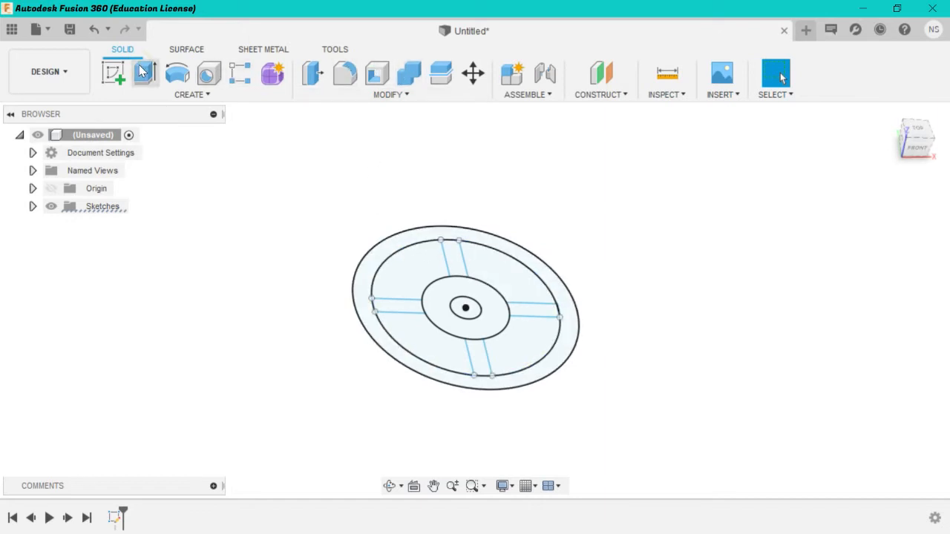
Step: Select the outer rim, all four spokes and the hub ring as extrusion profiles, excluding the gaps between spokes and the centre hole
left_click(399, 243)
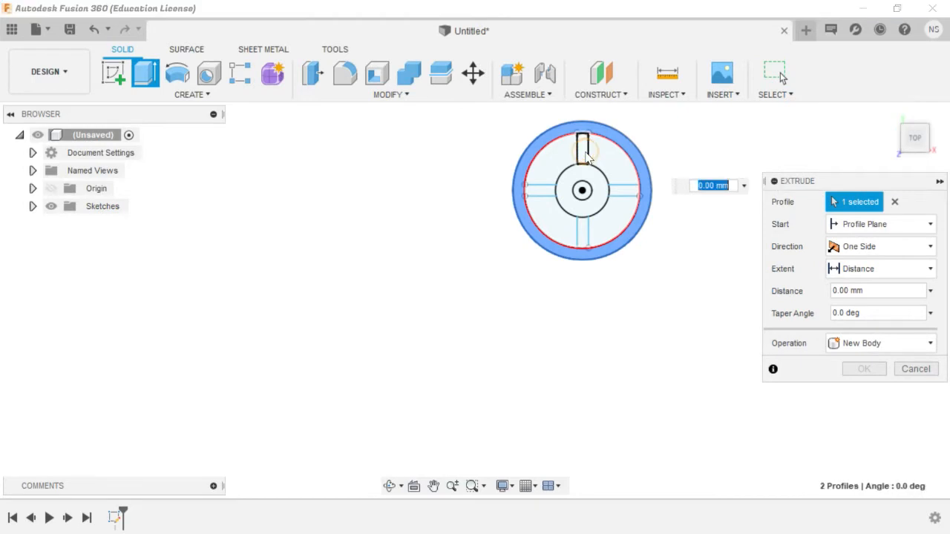
left_click(583, 150)
left_click(582, 234)
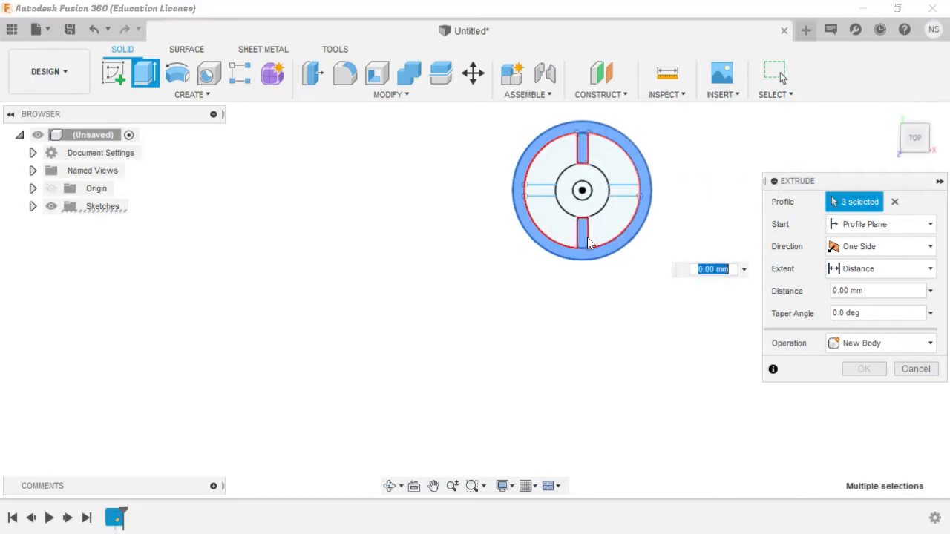
left_click(624, 189)
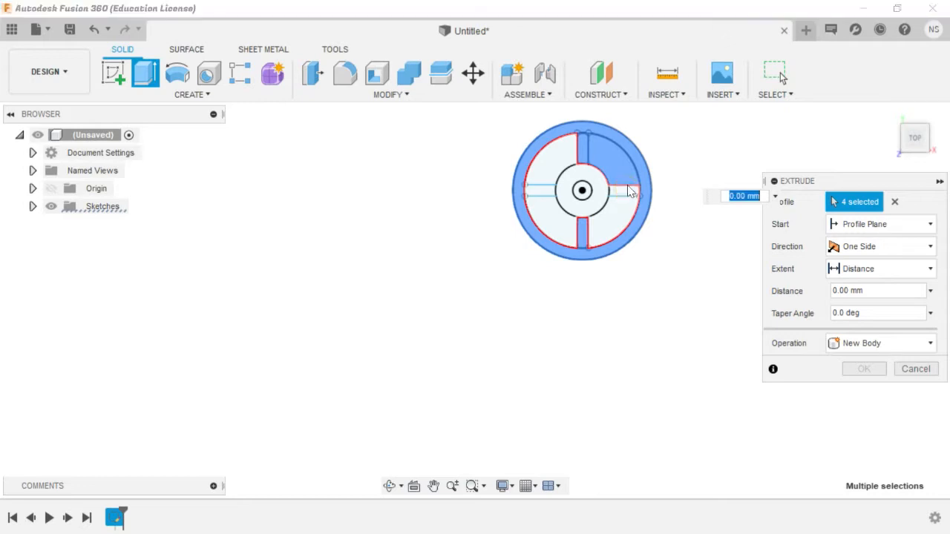
left_click(627, 185)
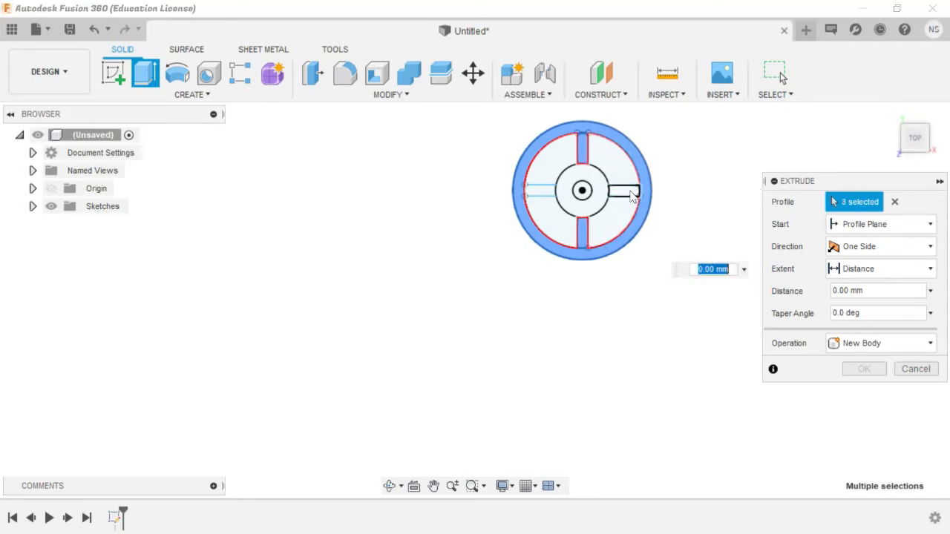
left_click(631, 195)
left_click(547, 190)
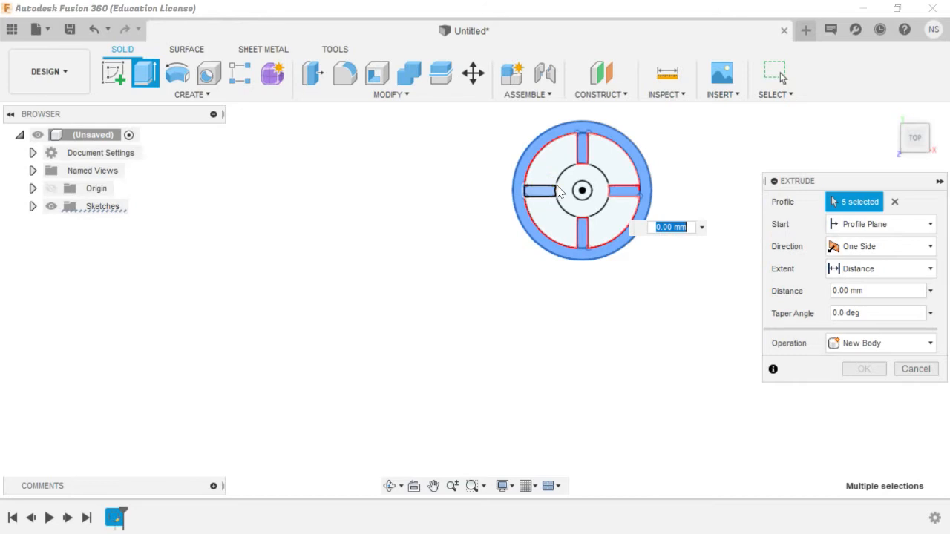
left_click(565, 188)
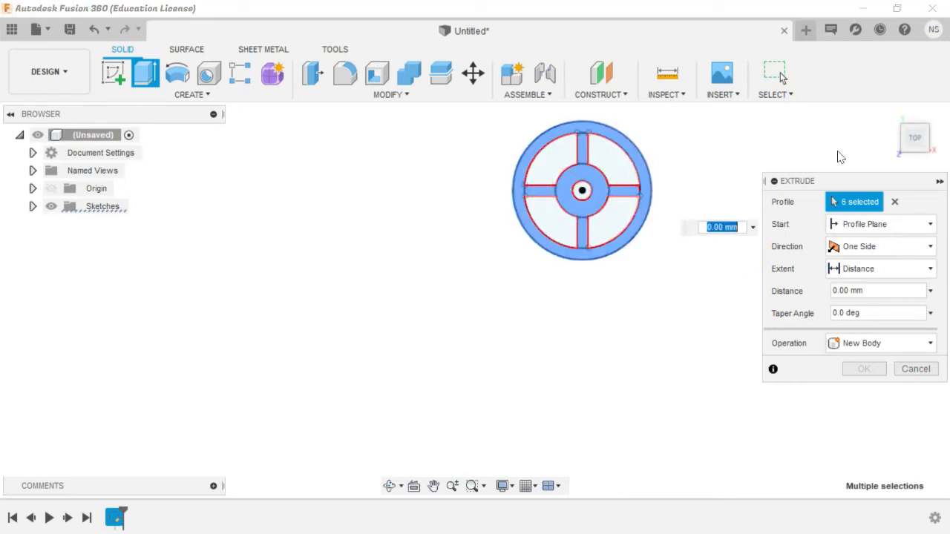
Step: Extrude the selected wheel profiles 25 mm to one side as a new body
mouse_move(918, 138)
left_mouse_down()
mouse_move(936, 114)
mouse_move(935, 68)
left_mouse_up()
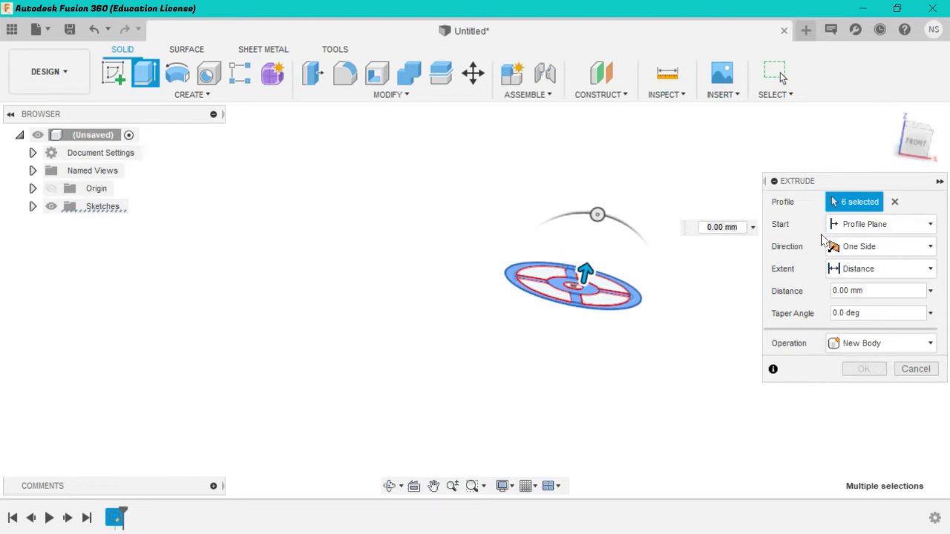
left_click(722, 228)
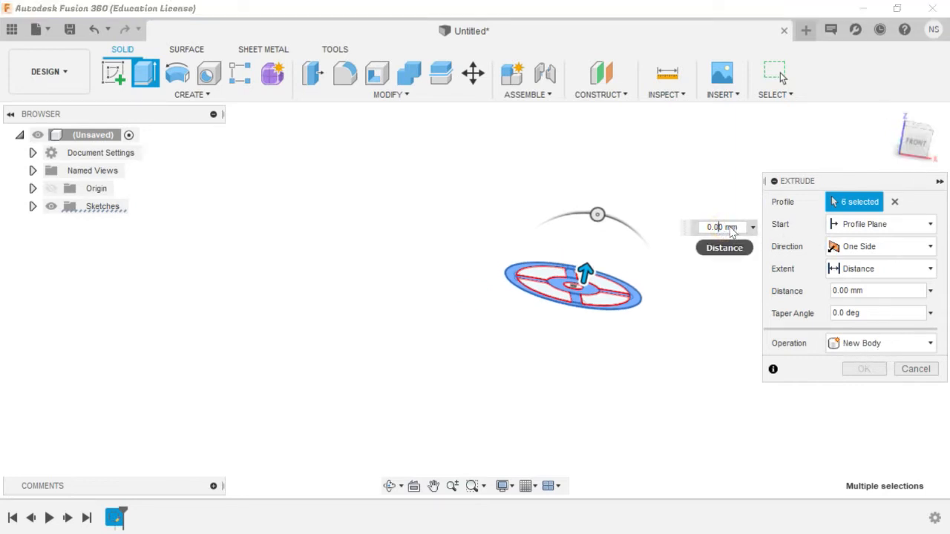
left_click(724, 226)
left_click_drag(725, 228, 698, 230)
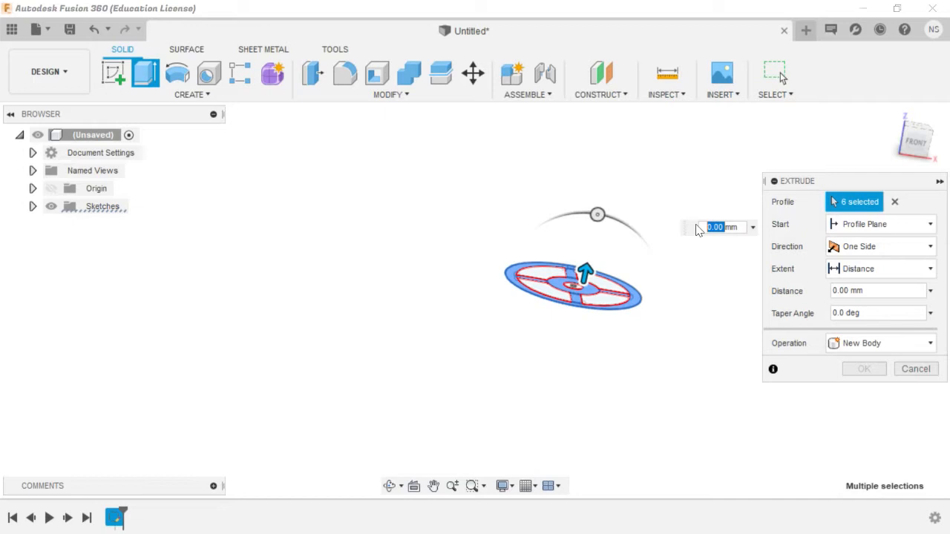
type("25")
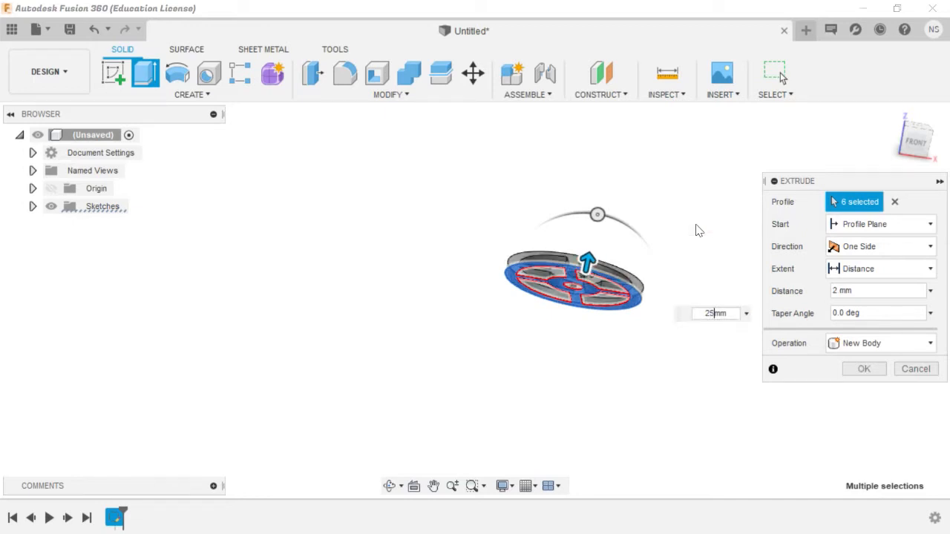
left_click(864, 369)
Step: Start a Coil on the XY origin plane at the base of the wheel body
mouse_move(914, 151)
left_mouse_down()
mouse_move(898, 93)
mouse_move(861, 100)
mouse_move(842, 160)
mouse_move(820, 182)
mouse_move(828, 119)
mouse_move(887, 130)
mouse_move(894, 193)
mouse_move(917, 190)
mouse_move(915, 138)
left_mouse_up()
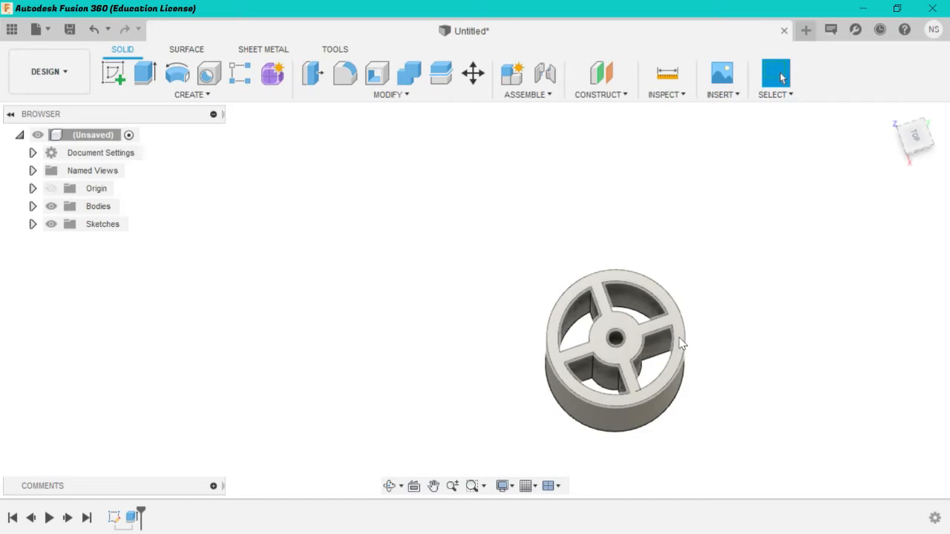
mouse_move(917, 138)
left_mouse_down()
mouse_move(899, 104)
mouse_move(893, 125)
mouse_move(890, 115)
mouse_move(920, 142)
left_mouse_up()
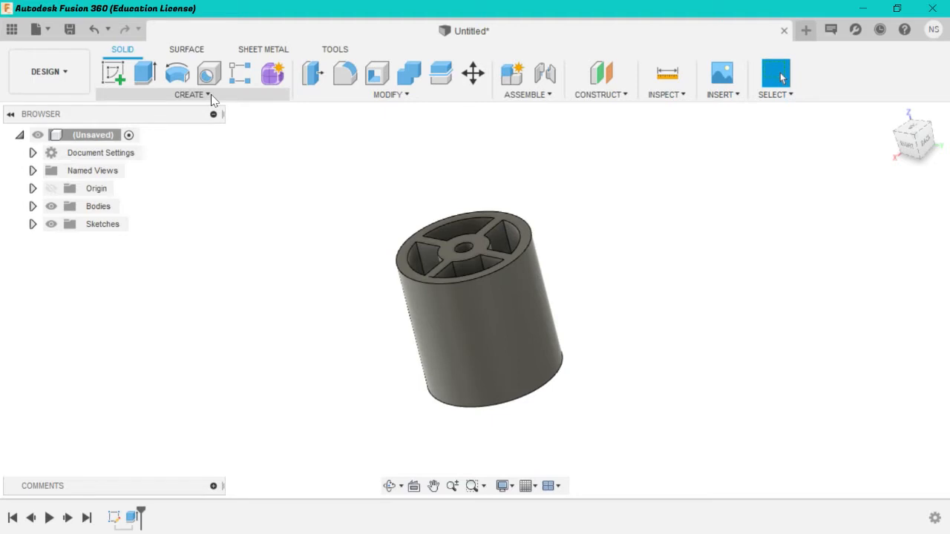
left_click(248, 100)
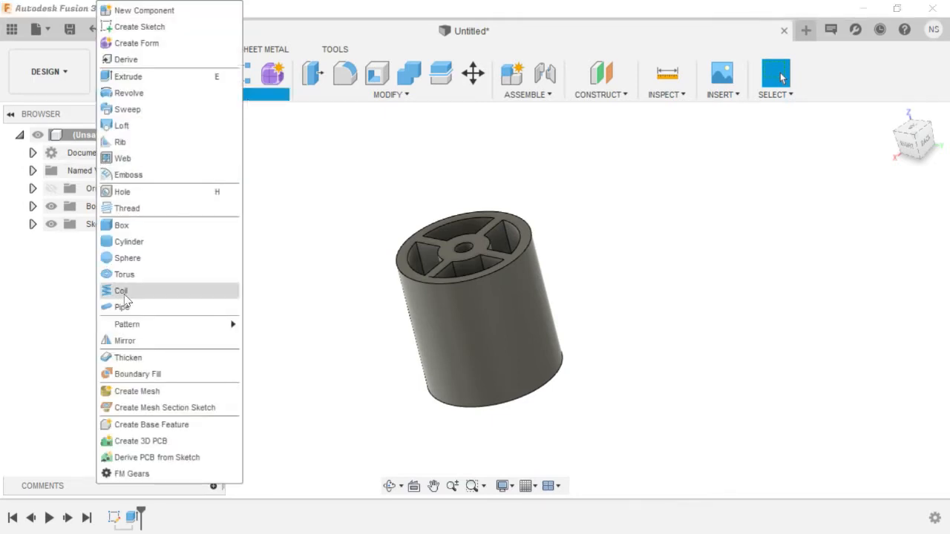
left_click(138, 291)
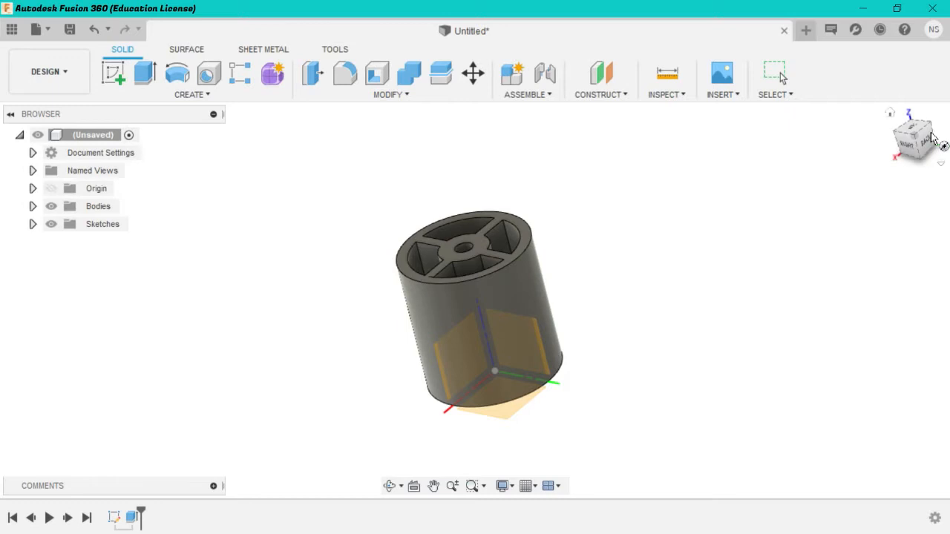
left_click(510, 406)
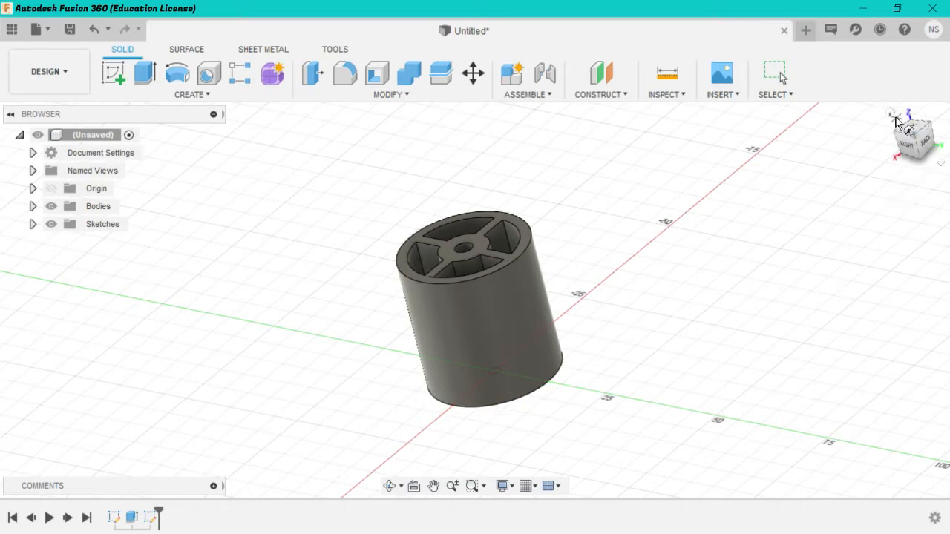
Step: Show Sketch1 and draw the coil's base circle centred on the wheel's centre with a 23.2 mm diameter
mouse_move(915, 133)
left_mouse_down()
mouse_move(901, 120)
mouse_move(872, 288)
mouse_move(947, 276)
left_mouse_up()
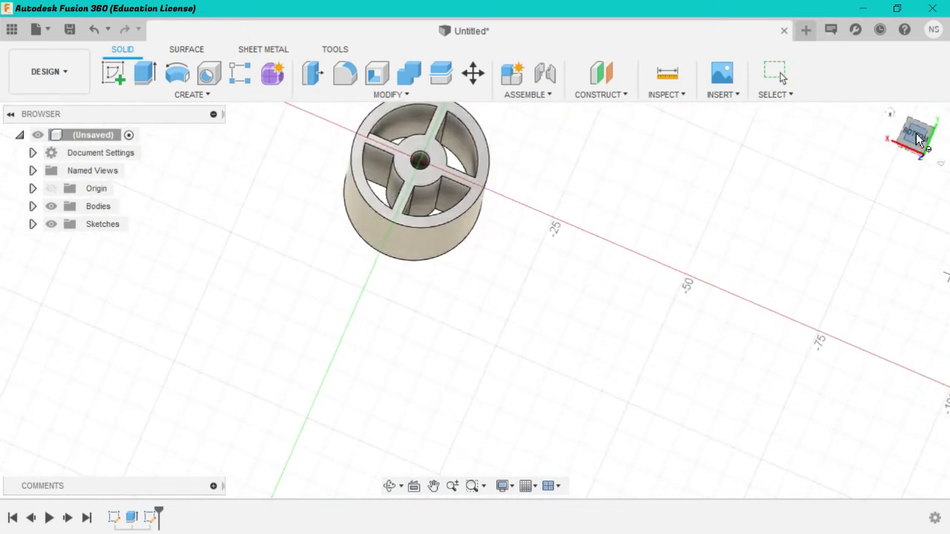
left_click(32, 225)
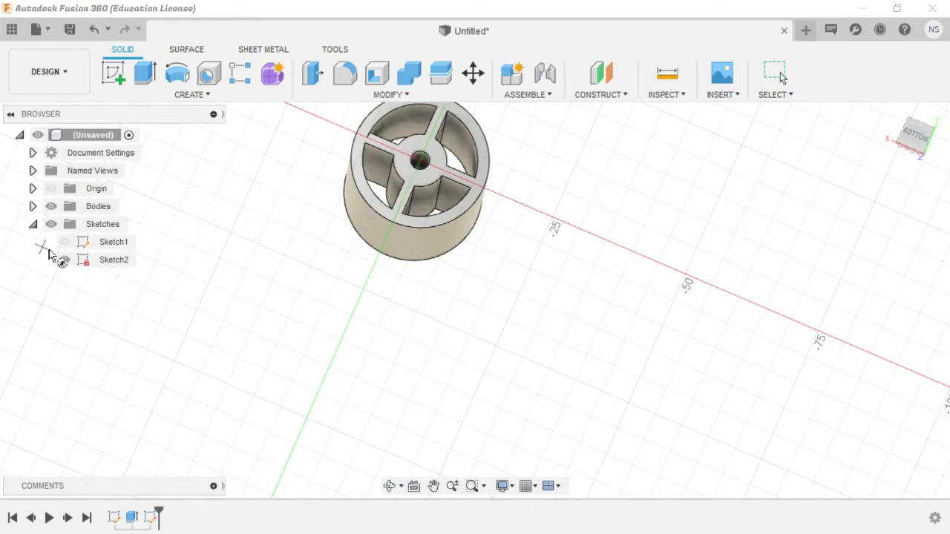
left_click(66, 242)
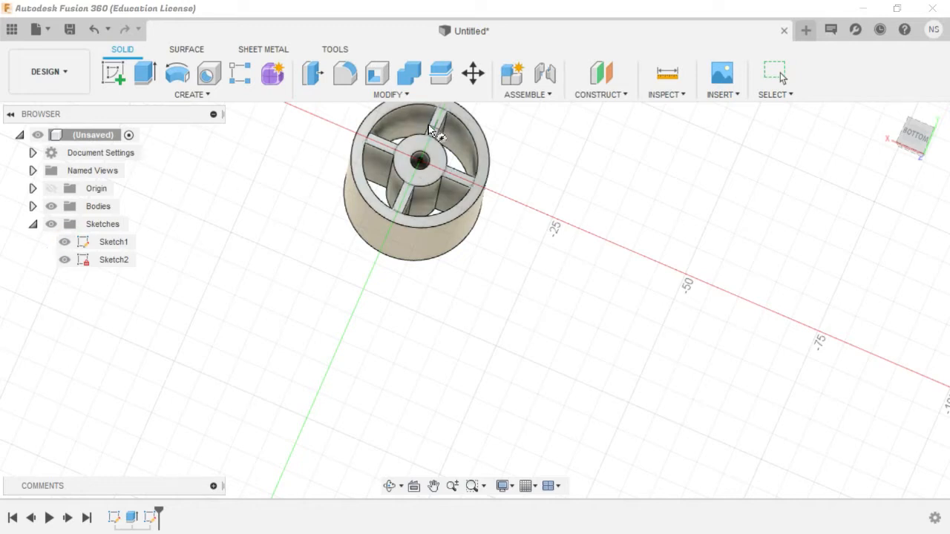
scroll(429, 128, "up", 5)
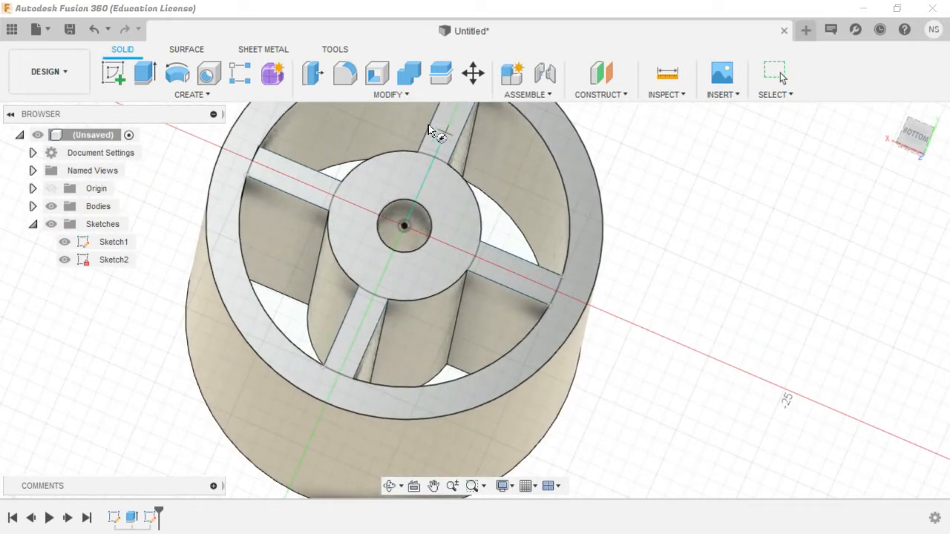
left_click(408, 227)
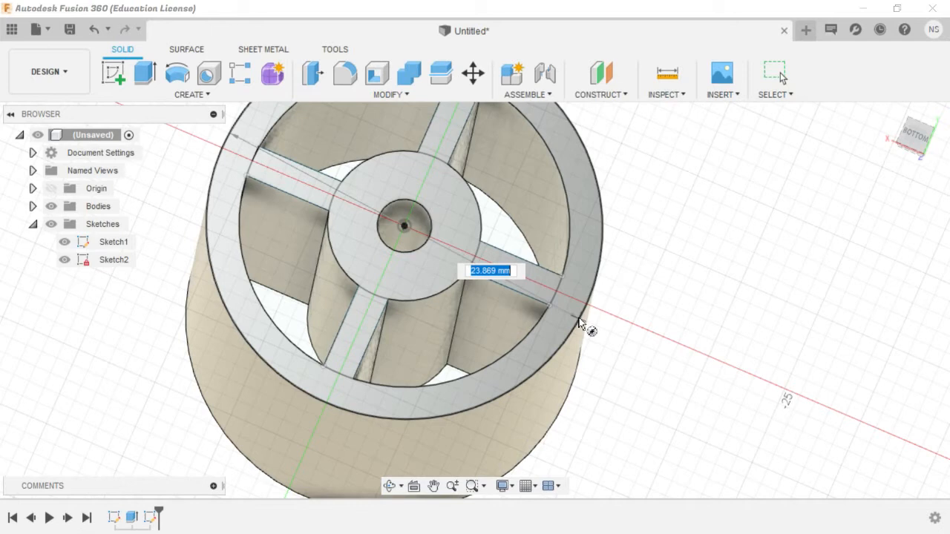
type("23.2")
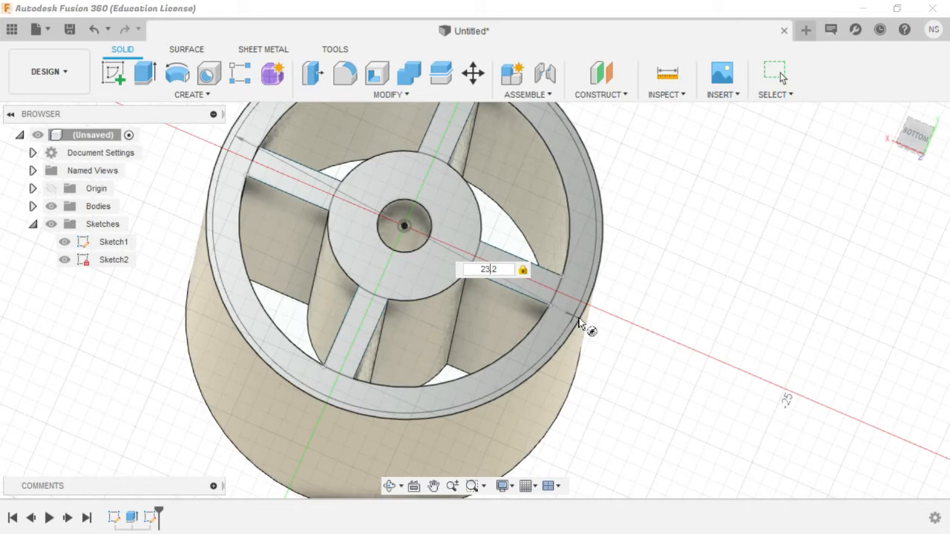
type("4.")
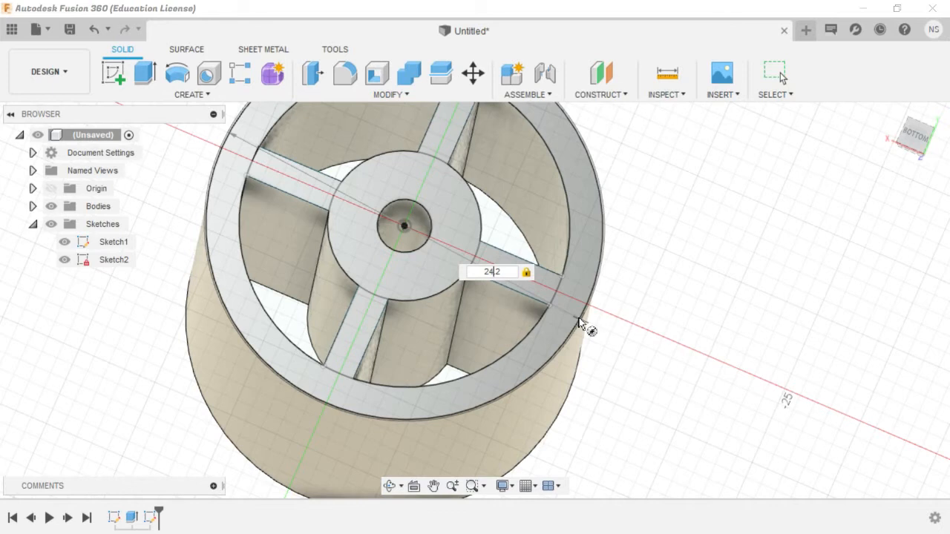
key("Return")
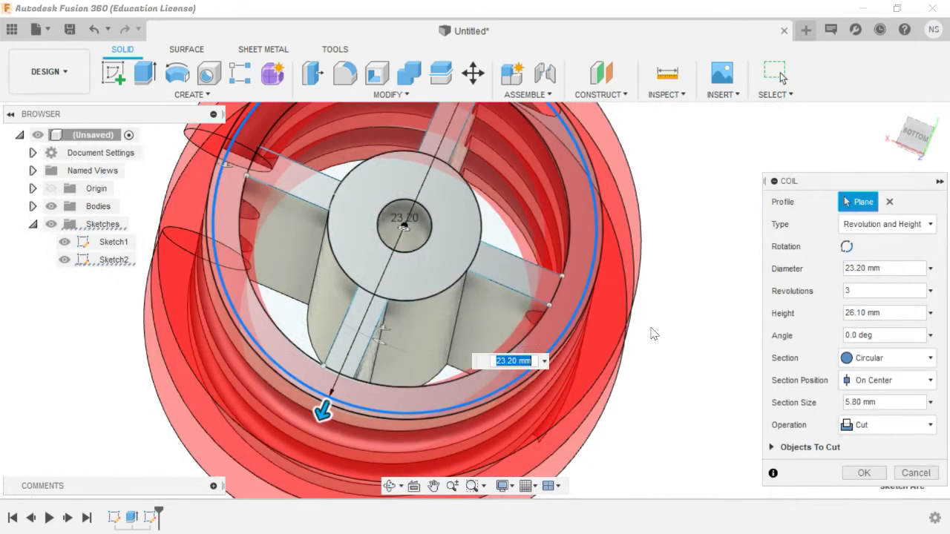
Step: Change the coil's section to Square and set its section size to 2 mm
mouse_move(925, 143)
left_mouse_down()
mouse_move(920, 186)
mouse_move(917, 141)
mouse_move(912, 156)
mouse_move(922, 158)
mouse_move(922, 149)
left_mouse_up()
scroll(646, 272, "up", 3)
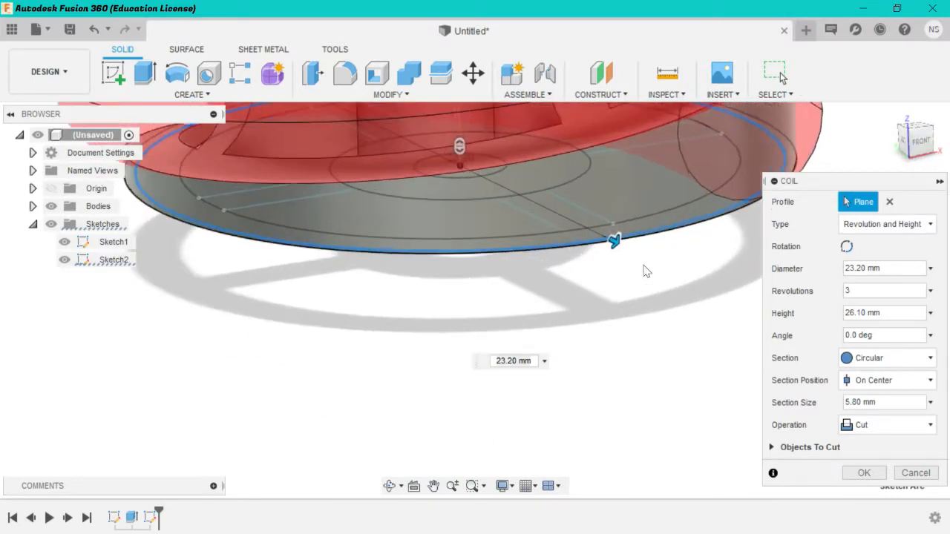
scroll(646, 271, "down", 3)
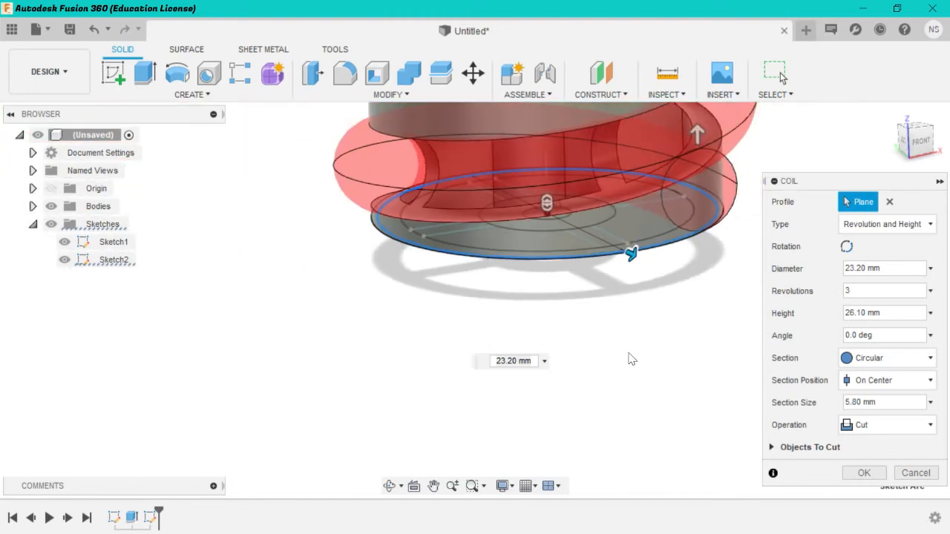
scroll(635, 359, "up", 3)
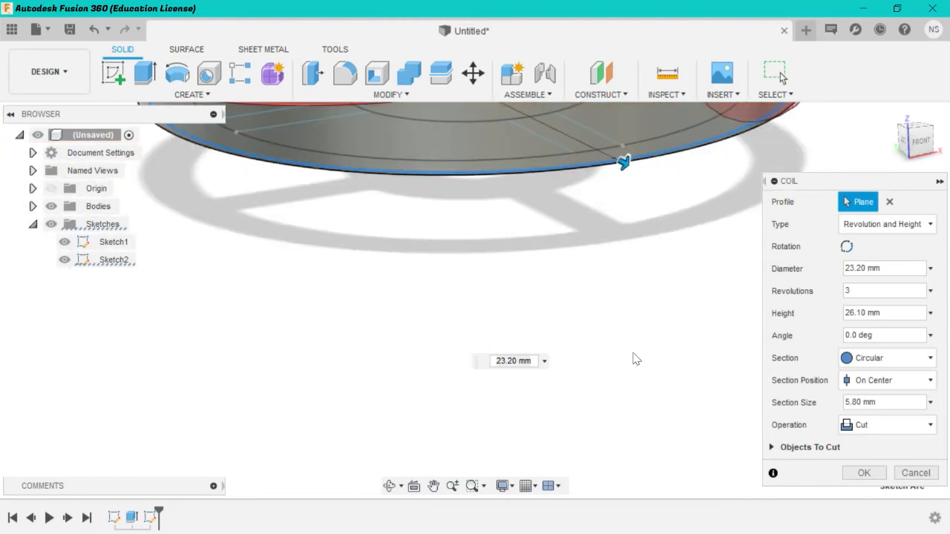
scroll(635, 359, "down", 5)
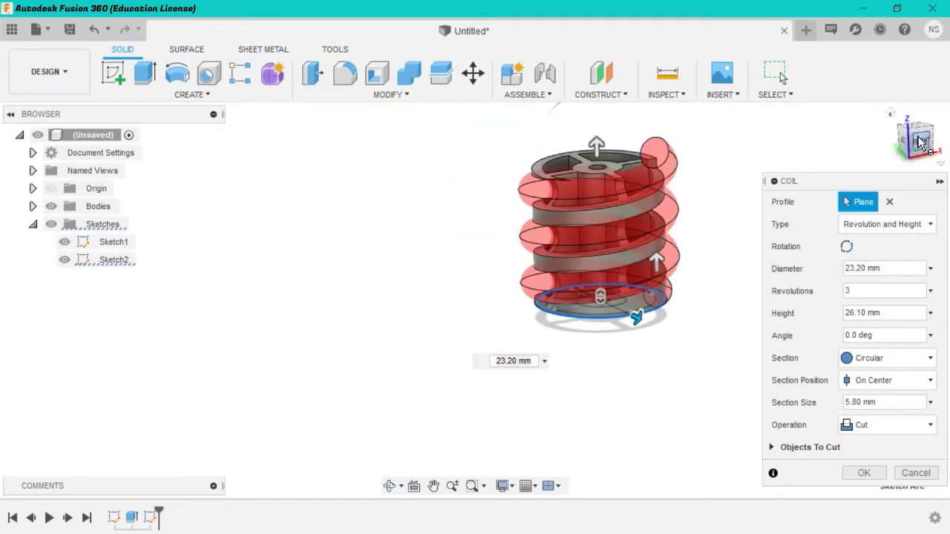
mouse_move(919, 143)
left_mouse_down()
mouse_move(909, 137)
mouse_move(899, 165)
mouse_move(921, 137)
mouse_move(920, 155)
mouse_move(915, 141)
mouse_move(902, 151)
mouse_move(913, 142)
left_mouse_up()
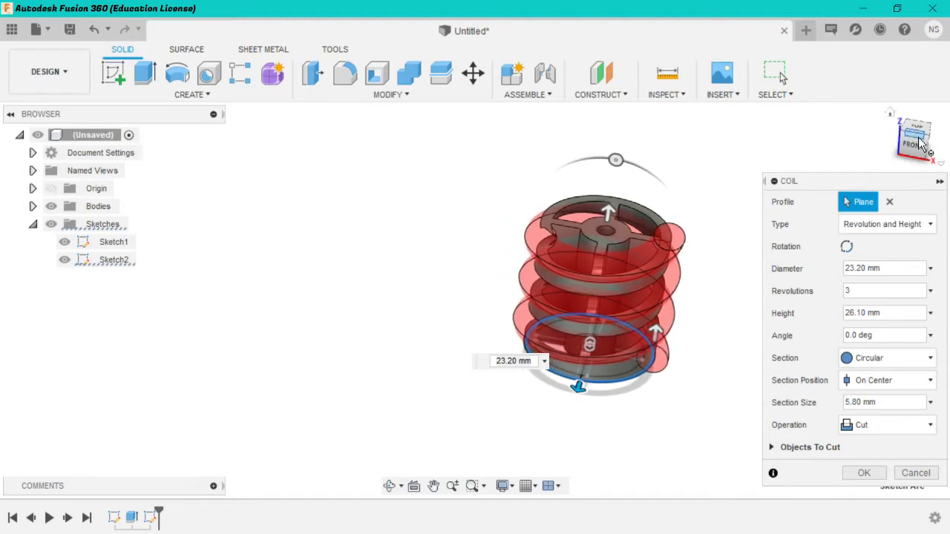
left_click(891, 359)
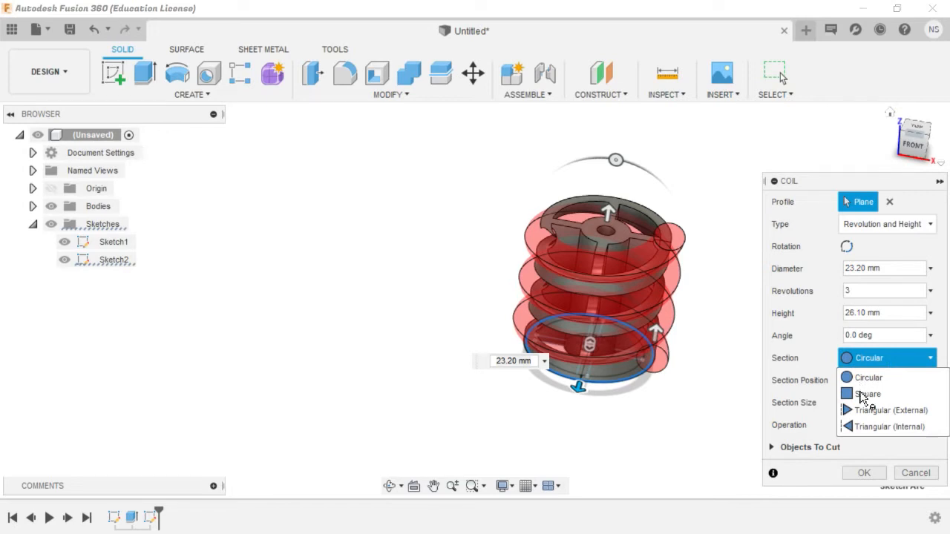
left_click(862, 396)
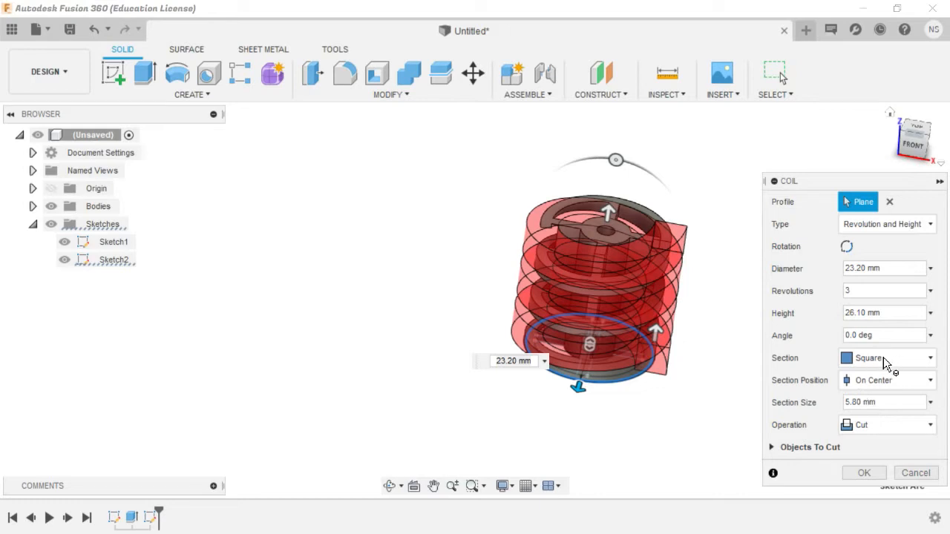
double_click(857, 403)
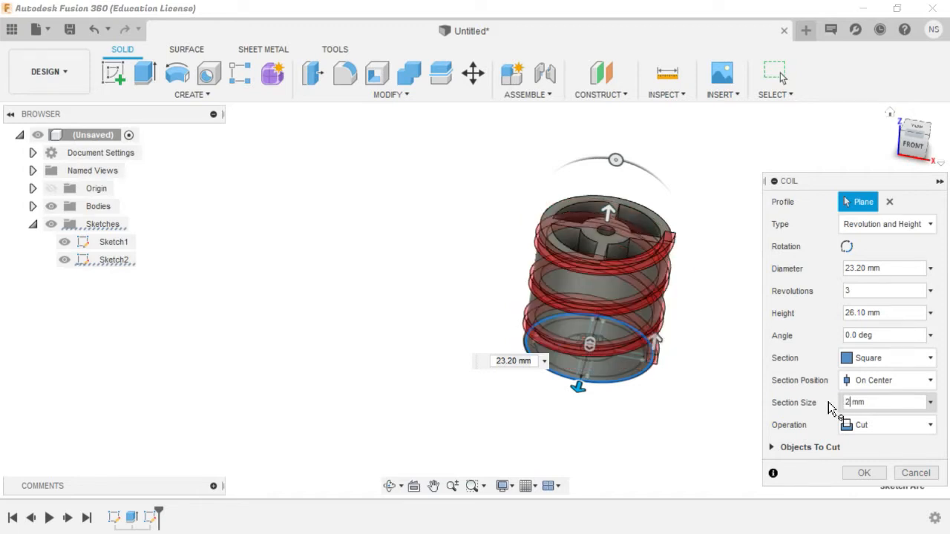
Step: Set the coil's number of revolutions around the wheel to 0.25
left_click(917, 150)
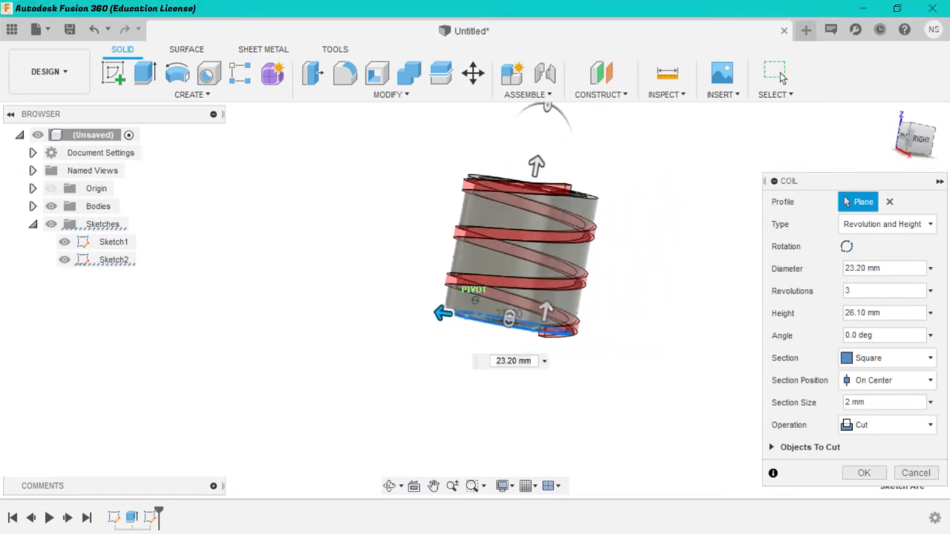
middle_click_drag(568, 189, 661, 209, "shift")
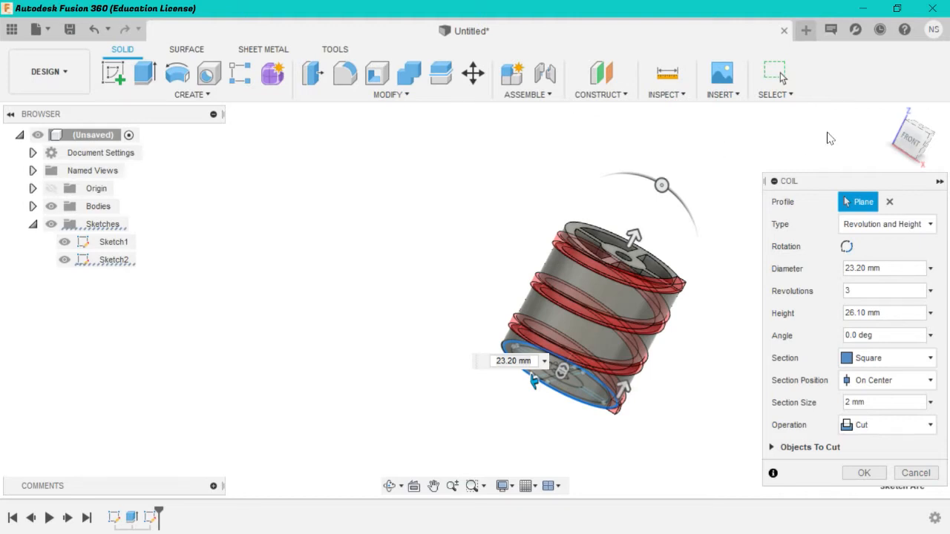
mouse_move(913, 140)
left_mouse_down()
mouse_move(801, 148)
mouse_move(838, 123)
mouse_move(909, 111)
mouse_move(902, 200)
mouse_move(919, 145)
left_mouse_up()
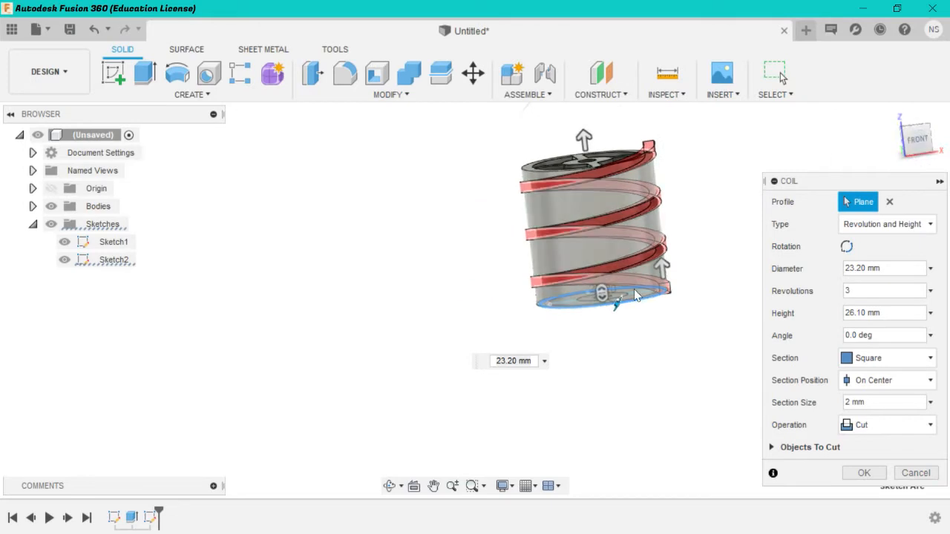
left_click(931, 291)
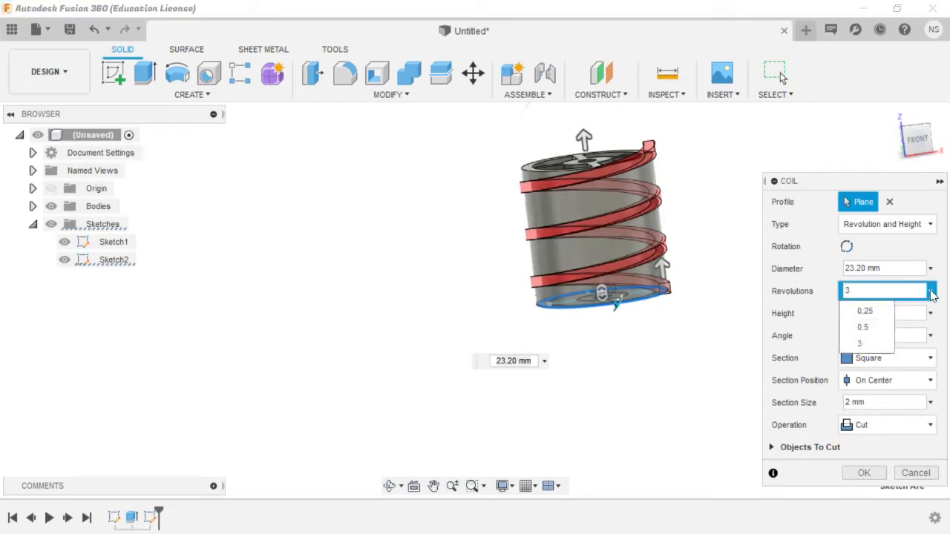
left_click(865, 312)
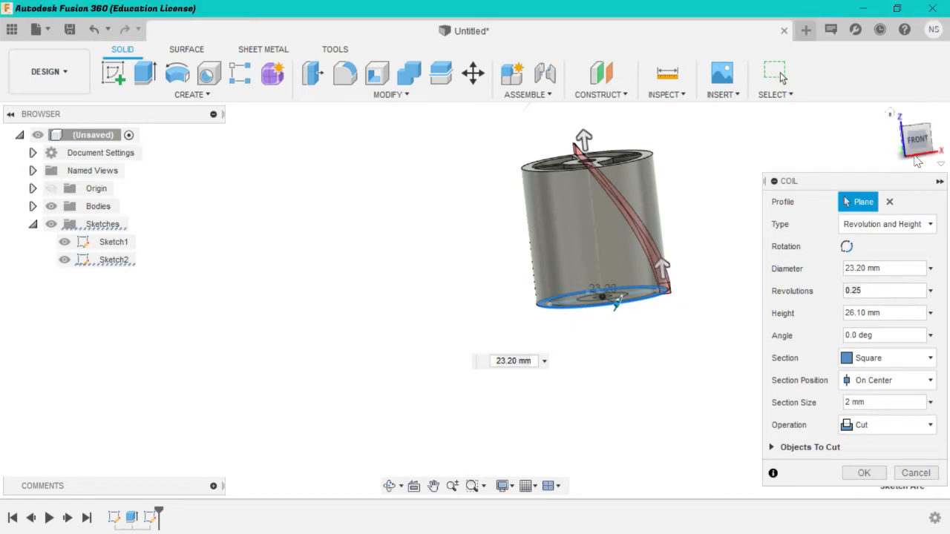
Step: Reduce the coil's height to 25 mm to match the top of the wheel body
mouse_move(918, 148)
left_mouse_down()
mouse_move(907, 175)
mouse_move(912, 144)
mouse_move(936, 143)
mouse_move(943, 166)
mouse_move(948, 143)
mouse_move(920, 145)
left_mouse_up()
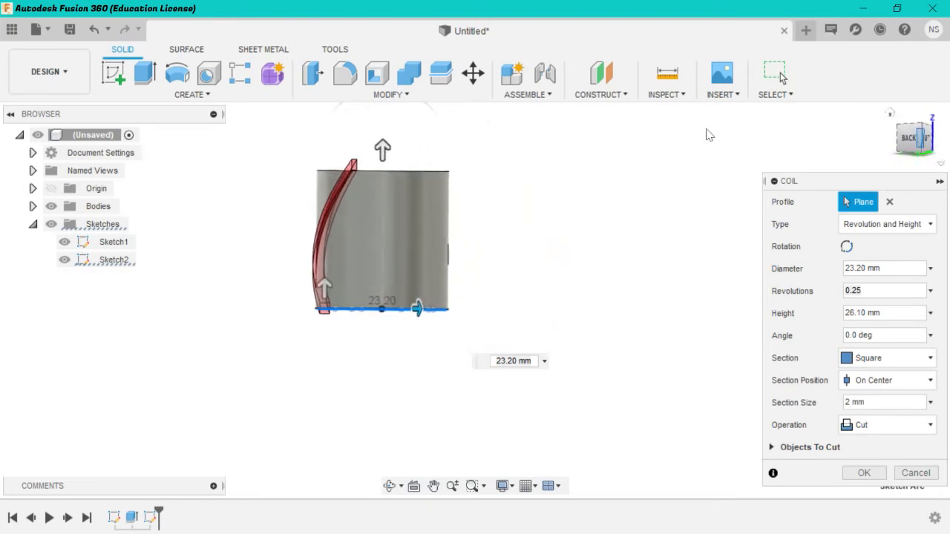
left_click_drag(381, 148, 383, 161)
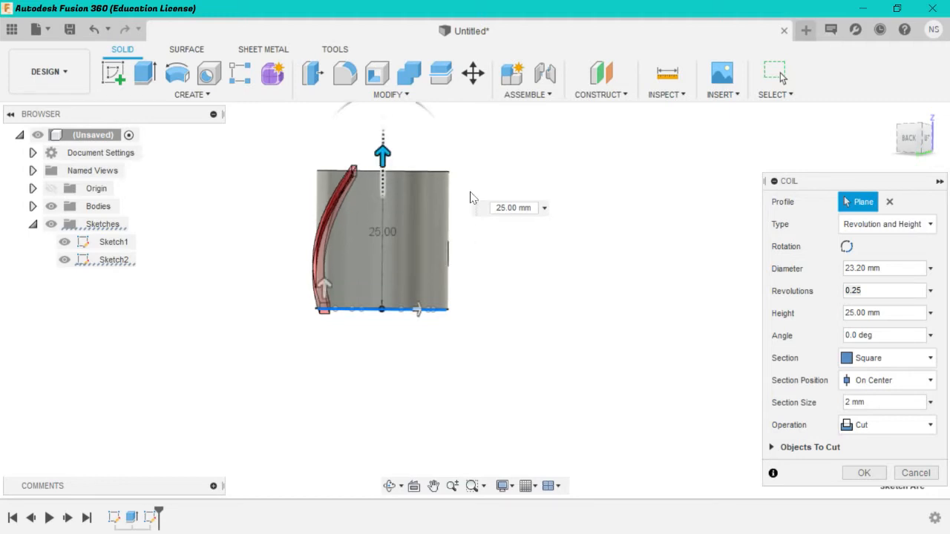
left_click(502, 210)
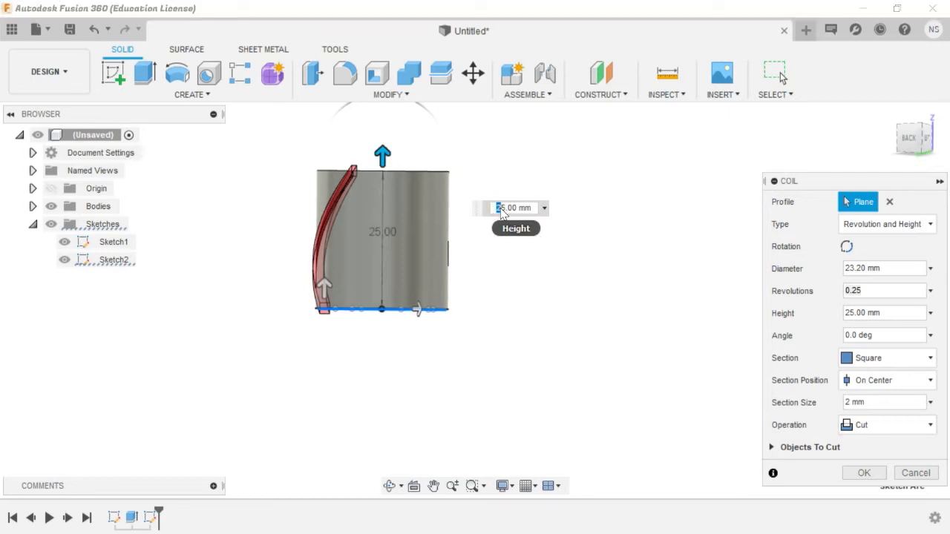
left_click_drag(506, 209, 487, 211)
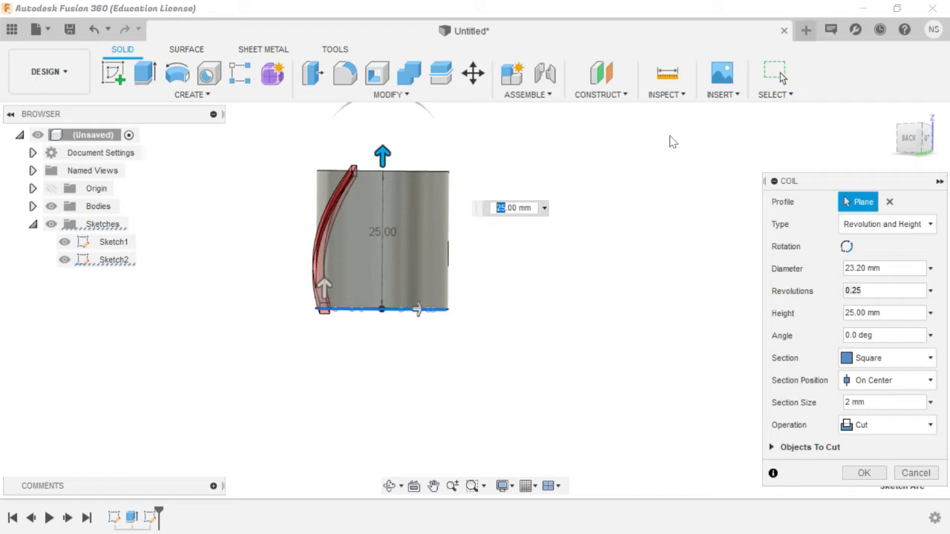
Step: Change the coil's operation to Join and create the coil on the wheel body
mouse_move(915, 147)
left_mouse_down()
mouse_move(935, 144)
mouse_move(944, 123)
mouse_move(929, 138)
left_mouse_up()
mouse_move(286, 219)
middle_mouse_down("shift")
mouse_move(295, 261)
mouse_move(343, 293)
mouse_move(323, 288)
mouse_move(303, 303)
mouse_move(317, 330)
mouse_move(347, 307)
mouse_move(314, 324)
mouse_move(333, 256)
mouse_move(401, 288)
middle_mouse_up("shift")
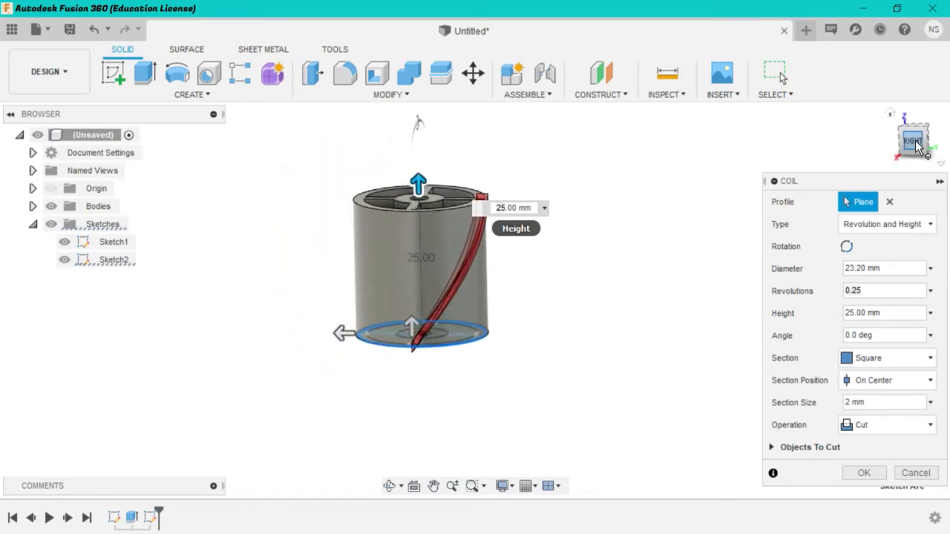
left_click(878, 430)
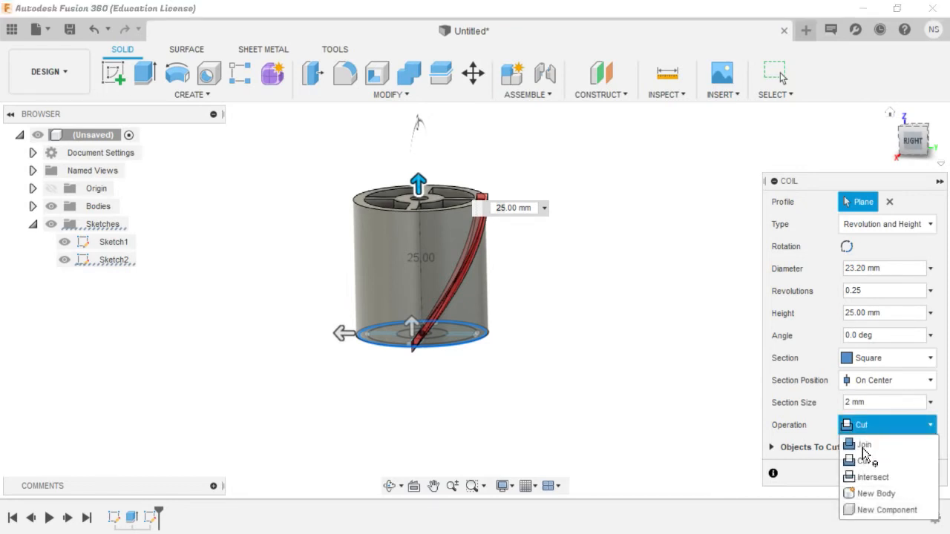
left_click(864, 445)
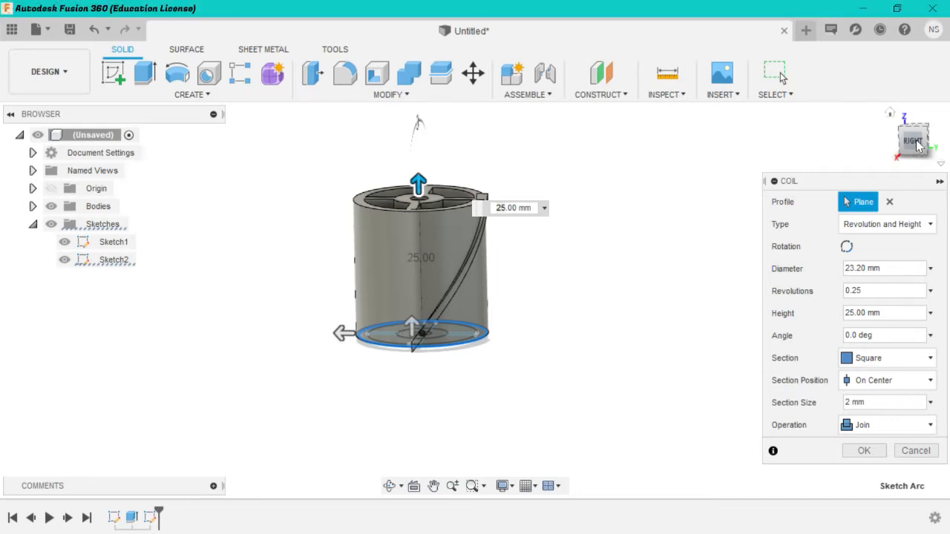
mouse_move(920, 145)
left_mouse_down()
mouse_move(934, 139)
mouse_move(943, 157)
mouse_move(940, 202)
mouse_move(928, 158)
mouse_move(900, 137)
mouse_move(914, 153)
left_mouse_up()
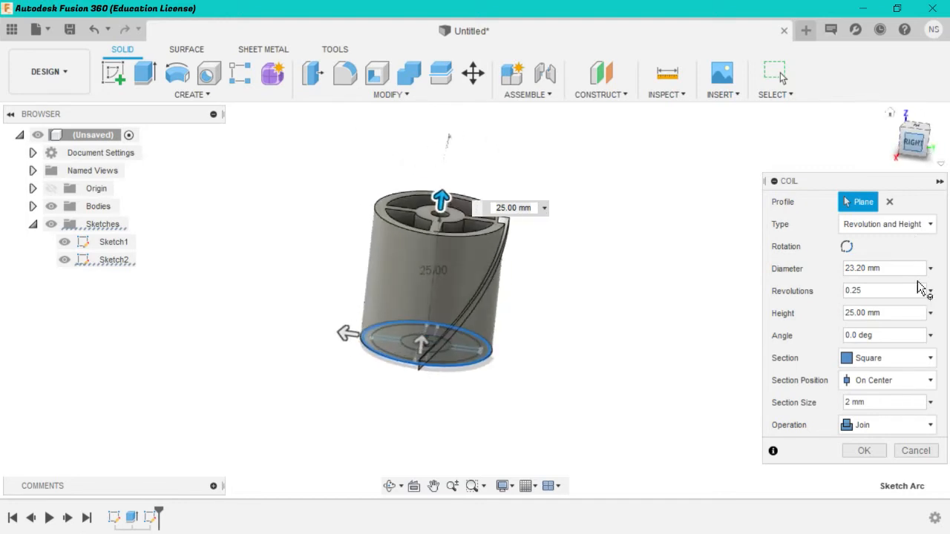
left_click(862, 452)
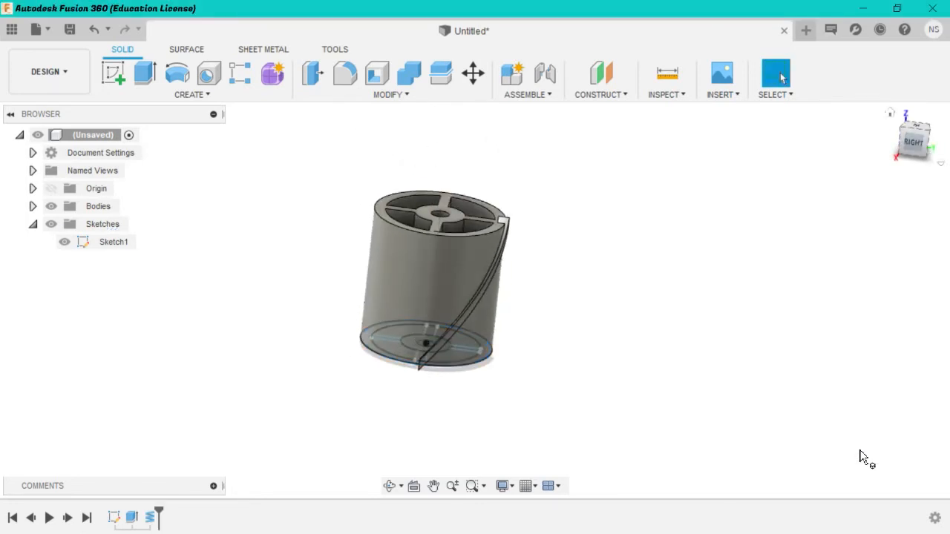
Step: Use Press Pull to offset the coil strip's outer face outward by 30 mm as a curved blade
mouse_move(918, 151)
left_mouse_down()
mouse_move(904, 141)
mouse_move(926, 142)
mouse_move(926, 155)
mouse_move(912, 153)
mouse_move(920, 156)
mouse_move(917, 136)
mouse_move(917, 149)
mouse_move(906, 140)
left_mouse_up()
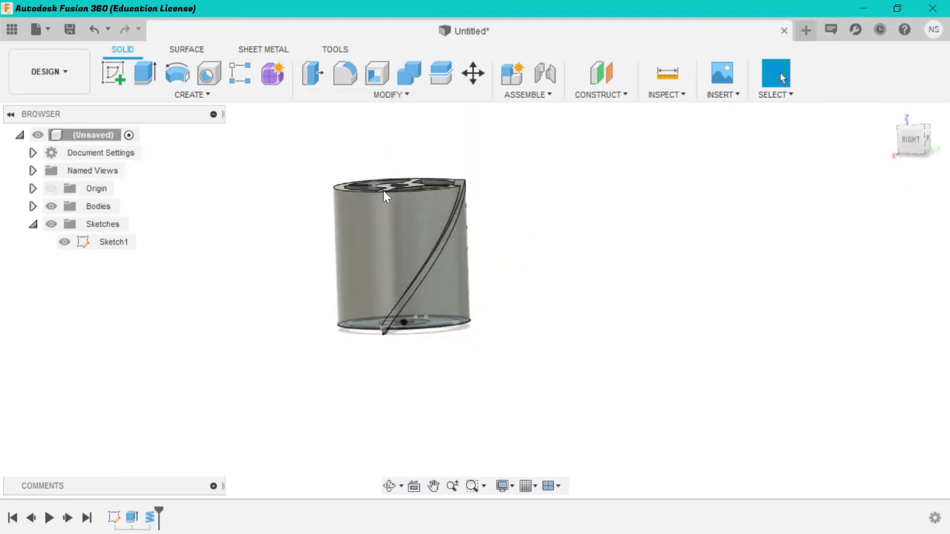
left_click(315, 80)
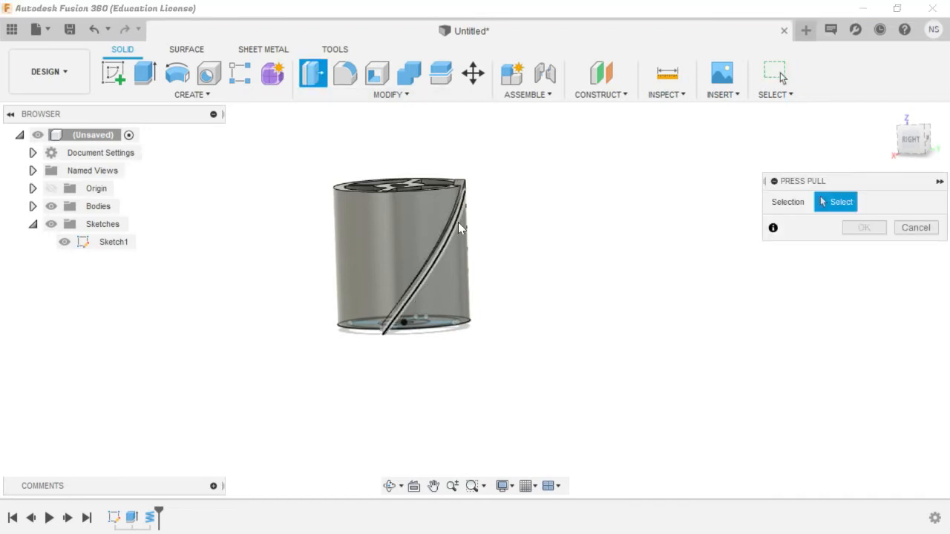
scroll(458, 222, "up", 5)
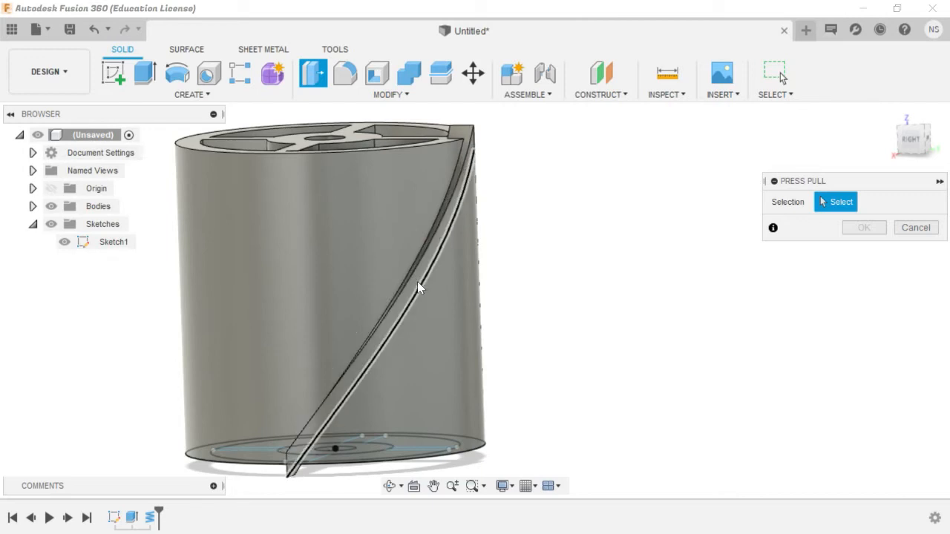
left_click(415, 282)
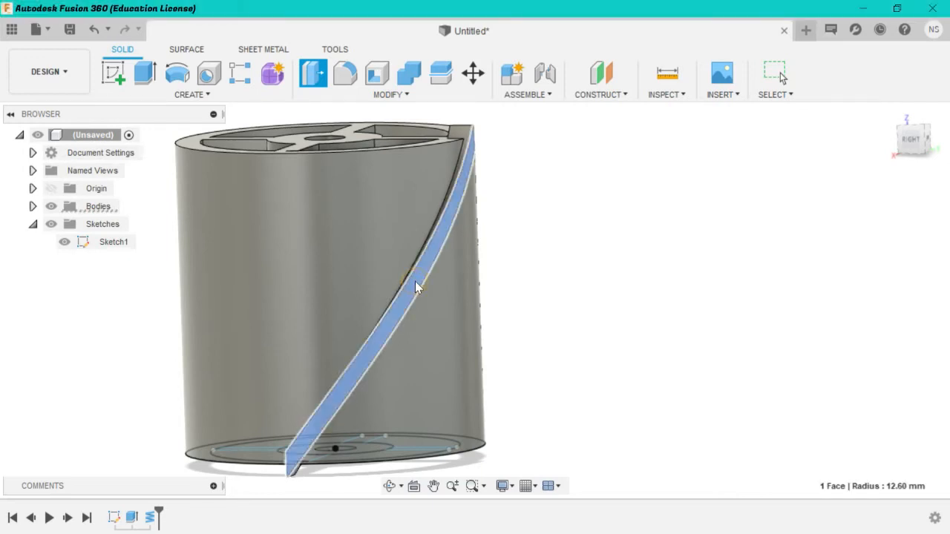
scroll(539, 234, "up", 5)
scroll(540, 236, "down", 5)
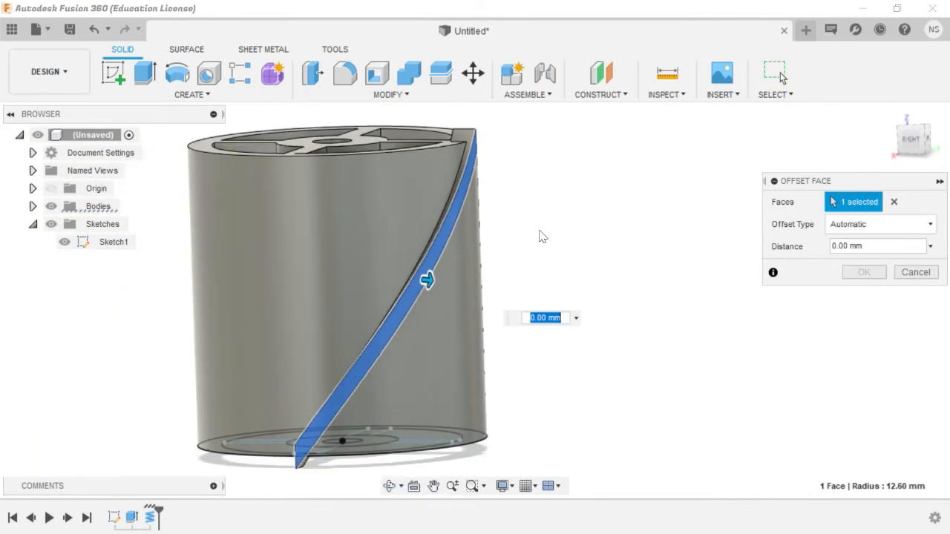
scroll(542, 237, "down", 4)
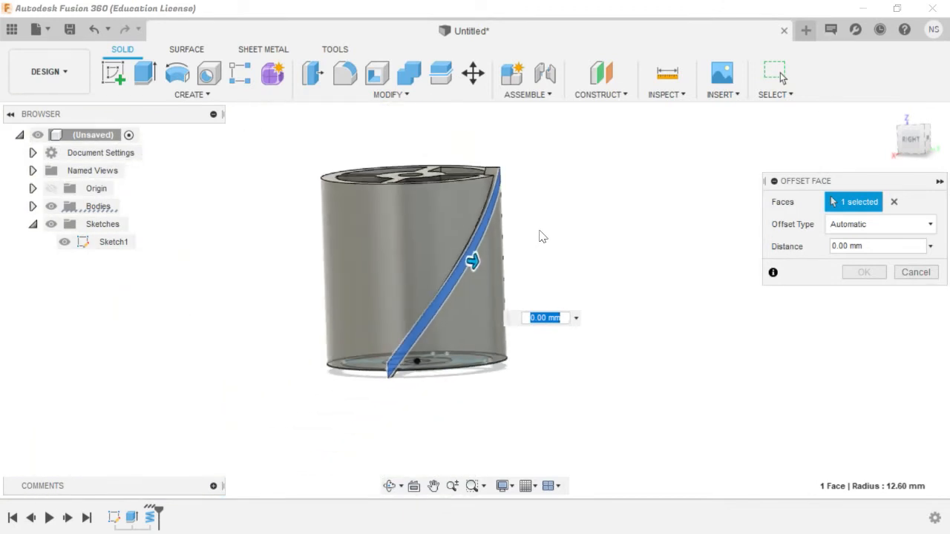
scroll(543, 237, "up", 3)
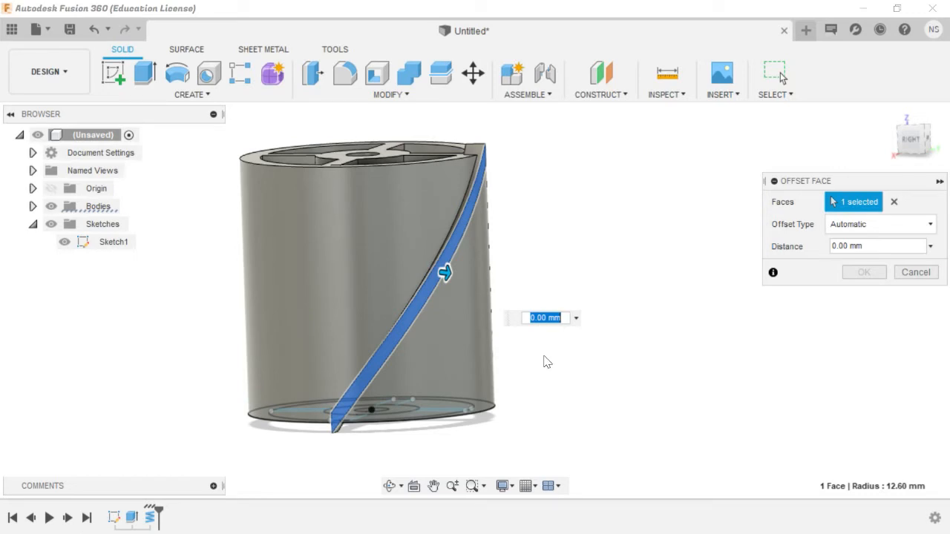
type("30")
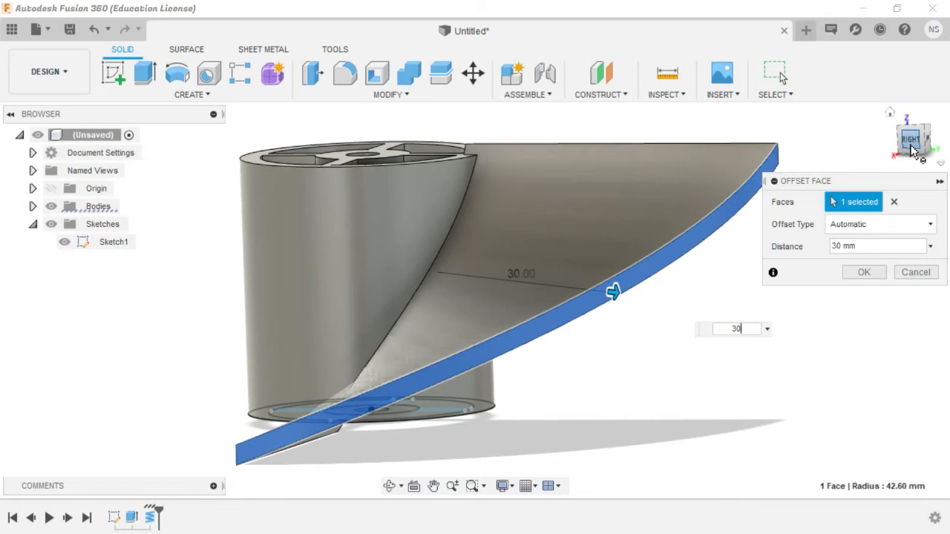
Step: Increase the blade face's offset distance to 35 mm and apply it
mouse_move(911, 148)
left_mouse_down()
mouse_move(924, 158)
mouse_move(938, 148)
mouse_move(937, 190)
mouse_move(917, 153)
mouse_move(911, 181)
mouse_move(932, 195)
mouse_move(927, 154)
mouse_move(938, 172)
mouse_move(916, 146)
mouse_move(916, 154)
mouse_move(915, 127)
mouse_move(926, 141)
mouse_move(920, 158)
mouse_move(926, 138)
mouse_move(936, 142)
mouse_move(922, 135)
mouse_move(920, 150)
mouse_move(924, 141)
mouse_move(930, 152)
mouse_move(927, 138)
mouse_move(913, 148)
left_mouse_up()
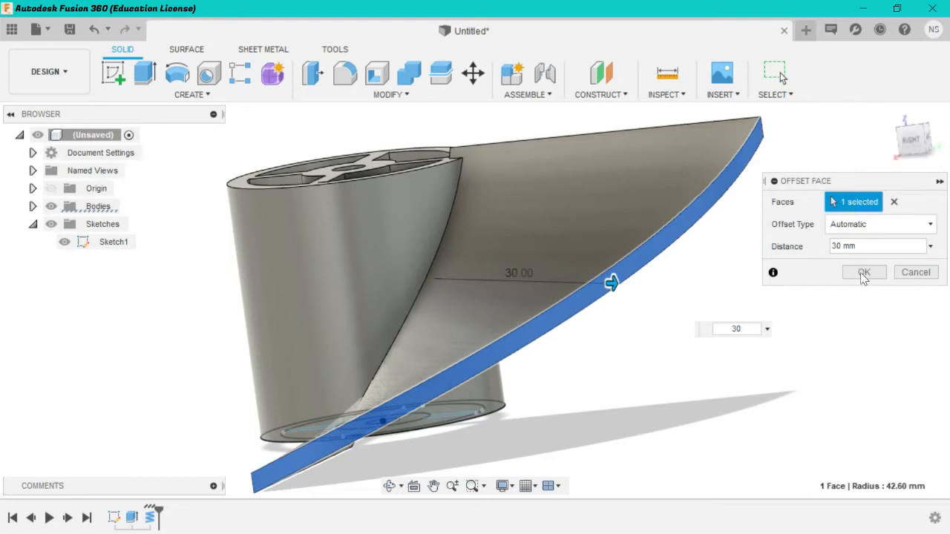
left_click(917, 130)
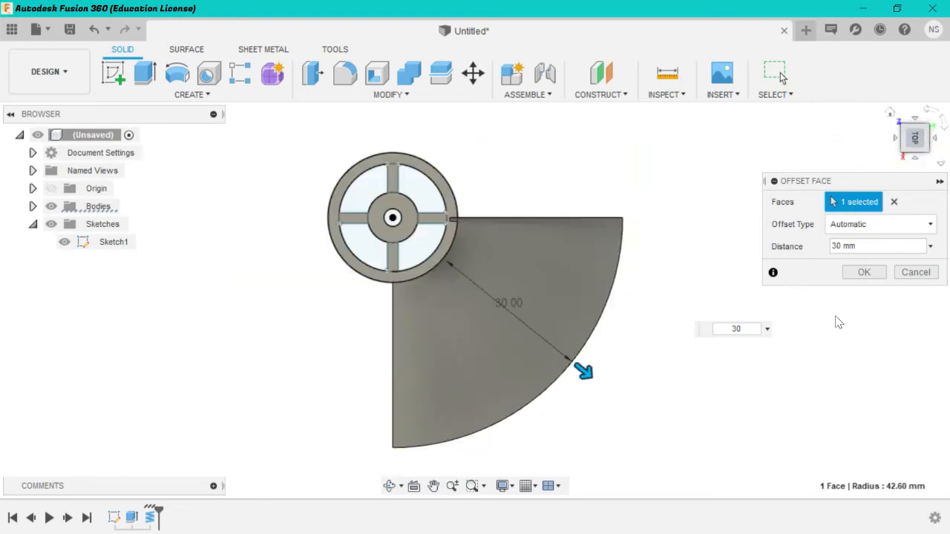
double_click(735, 333)
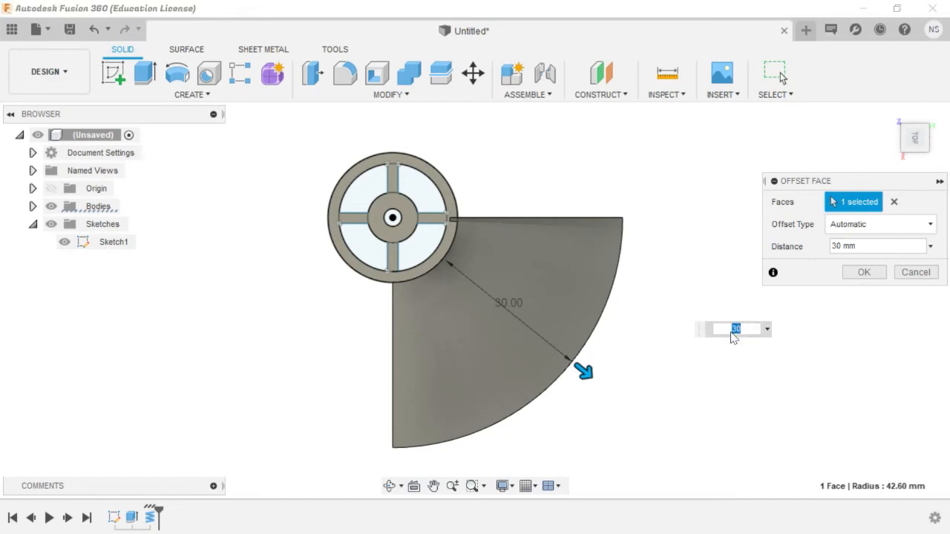
key("Return")
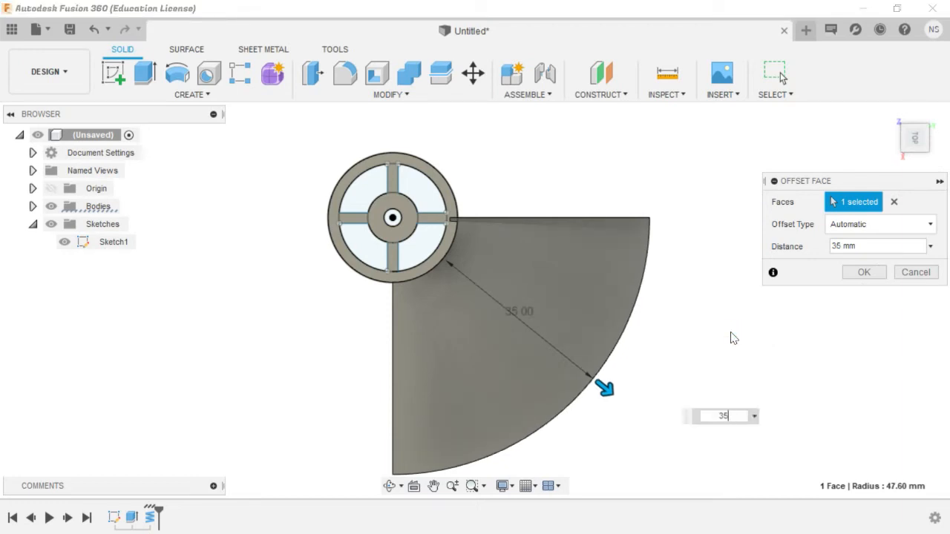
key("Return")
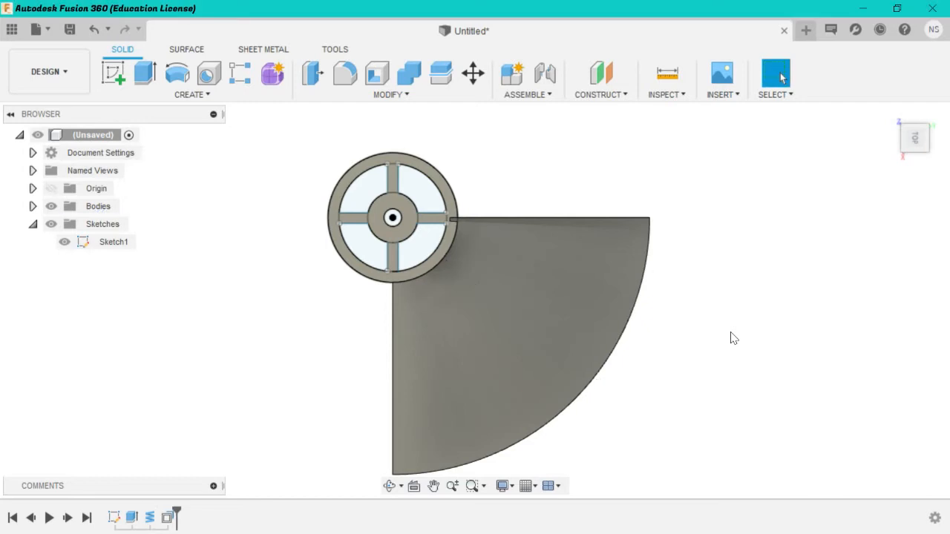
mouse_move(932, 127)
left_mouse_down()
mouse_move(928, 104)
mouse_move(923, 131)
mouse_move(900, 118)
mouse_move(913, 127)
mouse_move(911, 102)
mouse_move(896, 86)
mouse_move(916, 113)
mouse_move(920, 145)
left_mouse_up()
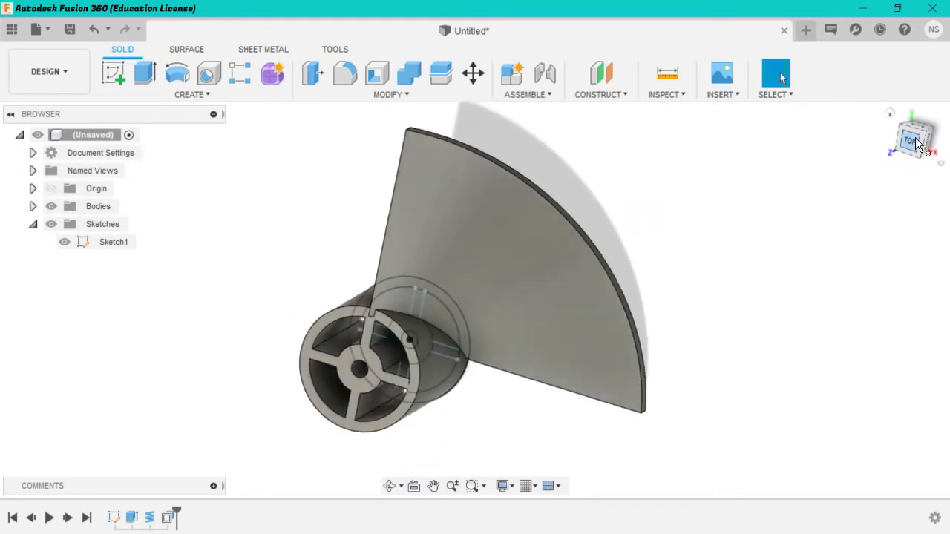
left_click(917, 141)
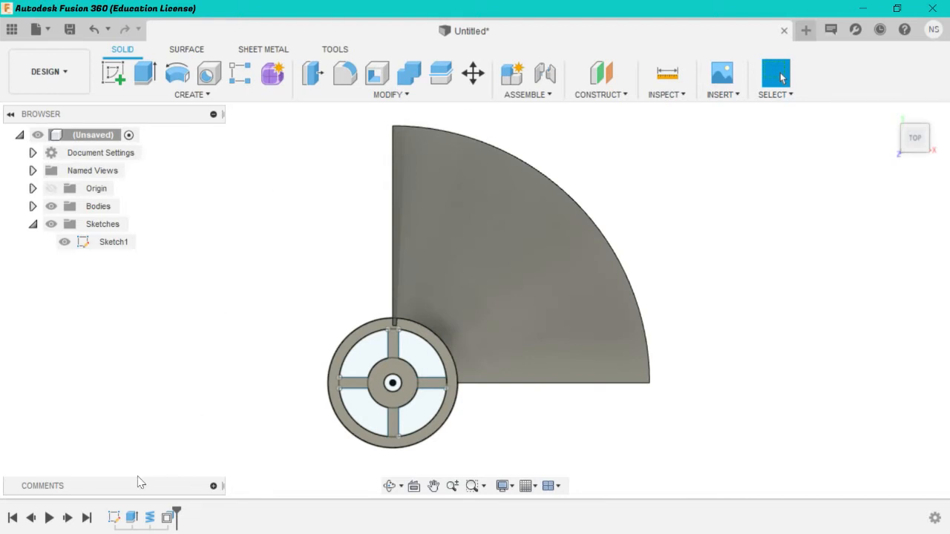
left_click(114, 518)
right_click(116, 520)
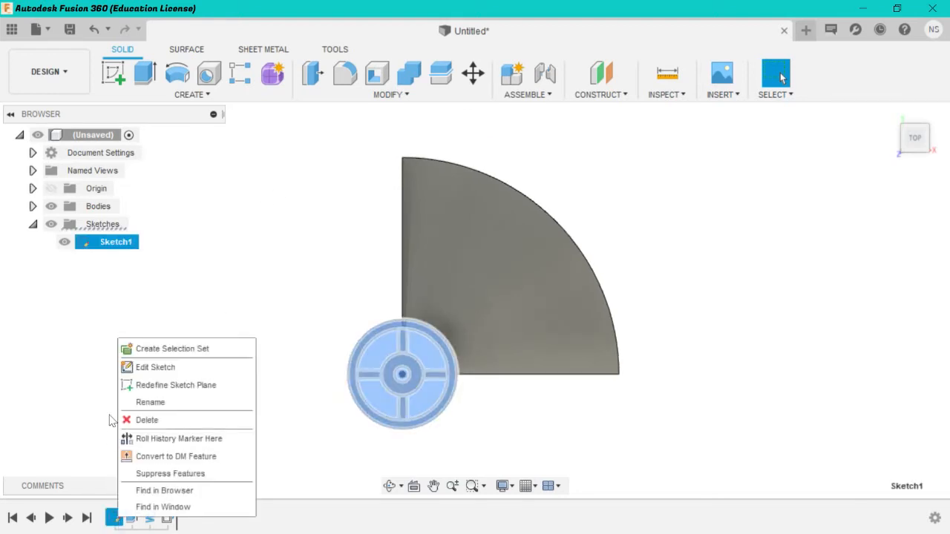
left_click(171, 369)
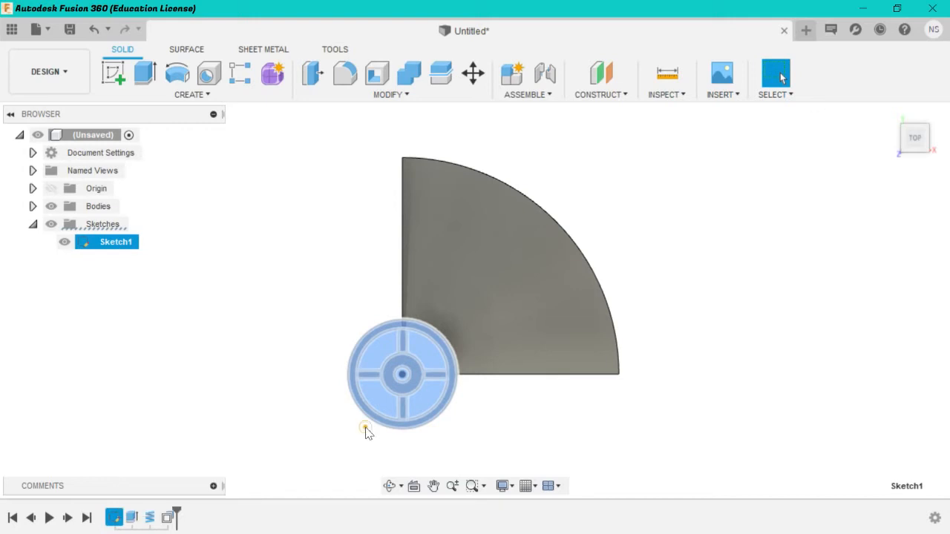
Step: Start a new sketch on the horizontal origin plane through the wheel hub
left_click(115, 73)
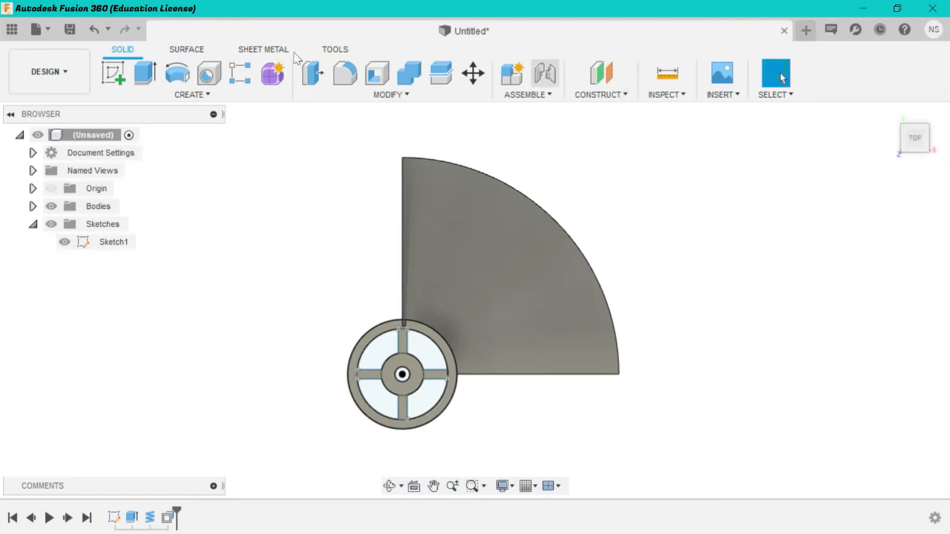
left_click(121, 74)
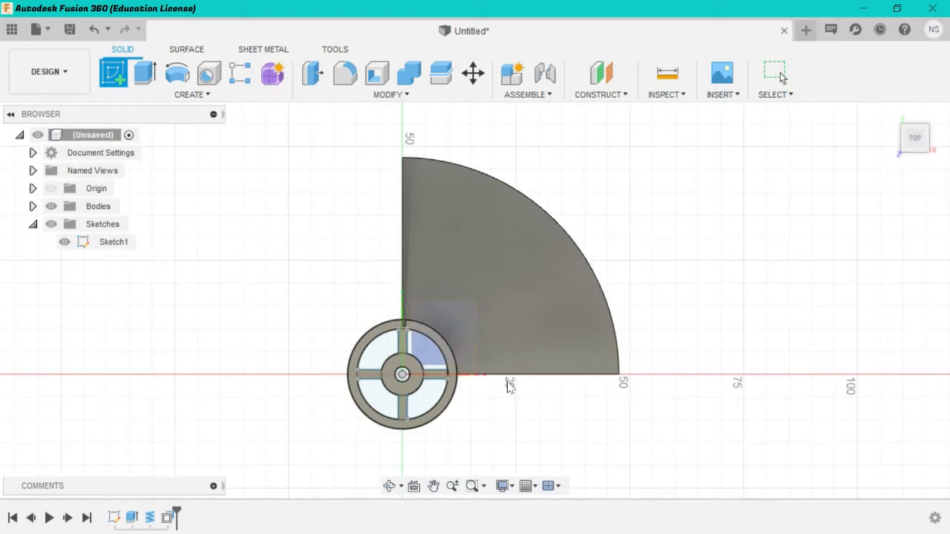
left_click(446, 334)
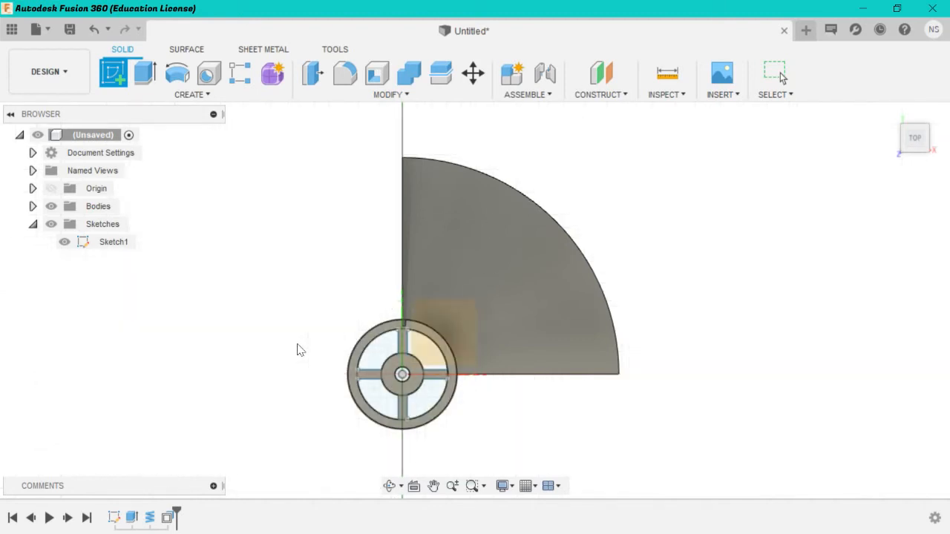
scroll(297, 347, "up", 1)
scroll(297, 350, "up", 2)
scroll(297, 350, "down", 3)
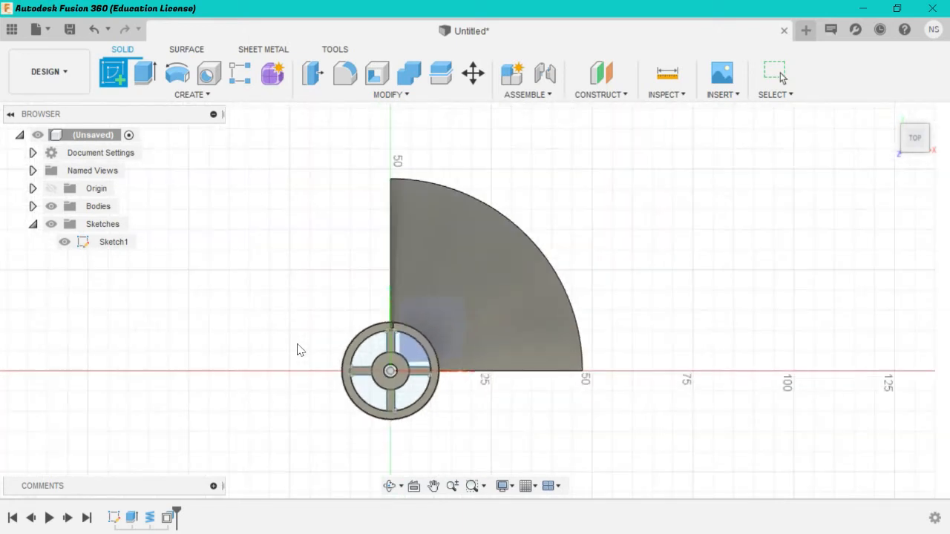
scroll(488, 211, "up", 1)
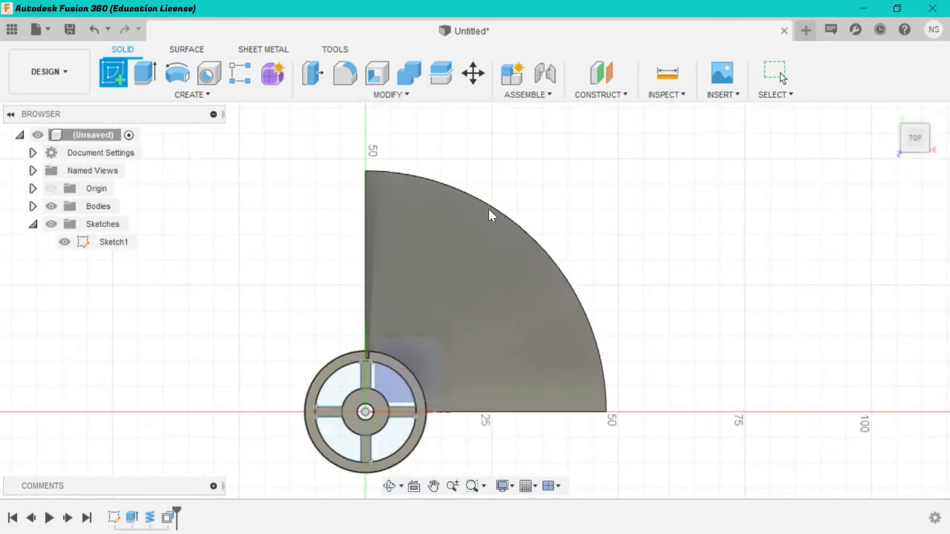
left_click(387, 397)
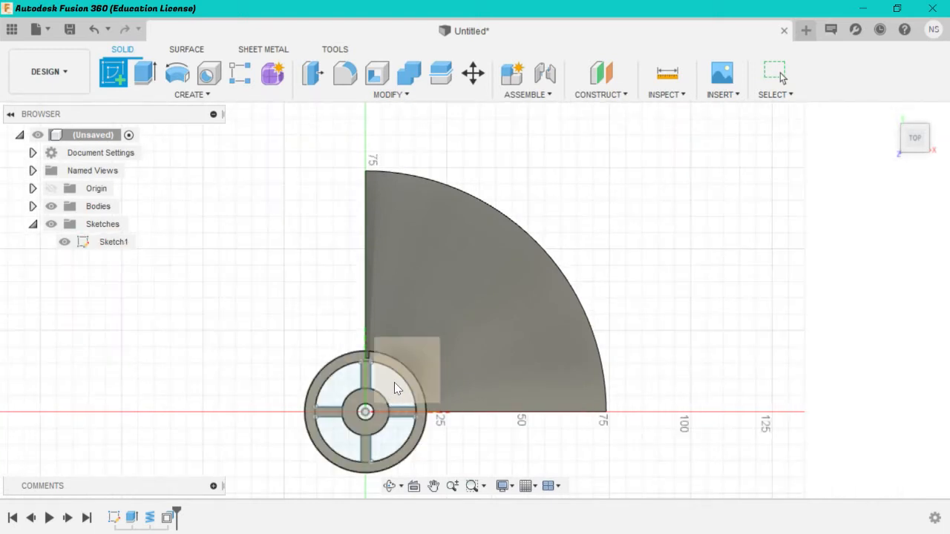
left_click(394, 382)
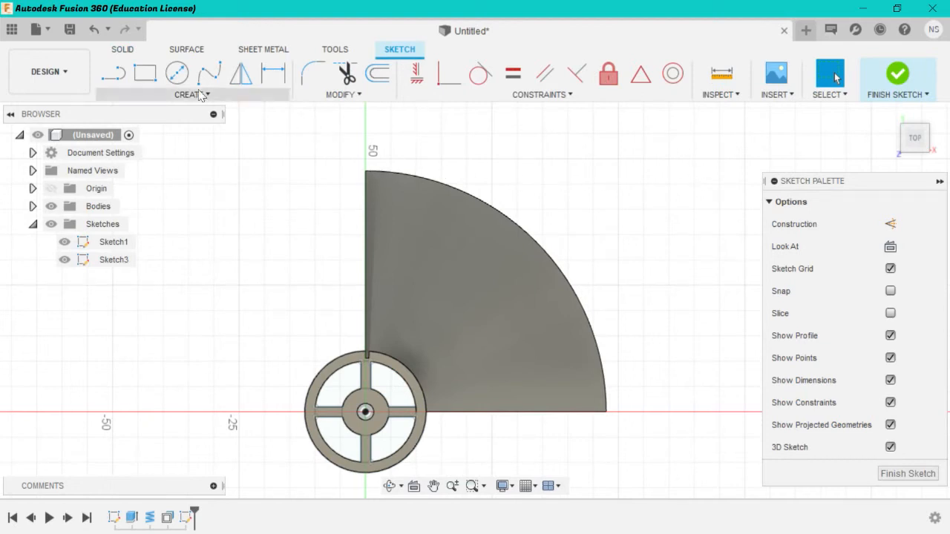
Step: Sketch a large rectangle that encloses the whole curved blade with a margin on every side
left_click(146, 79)
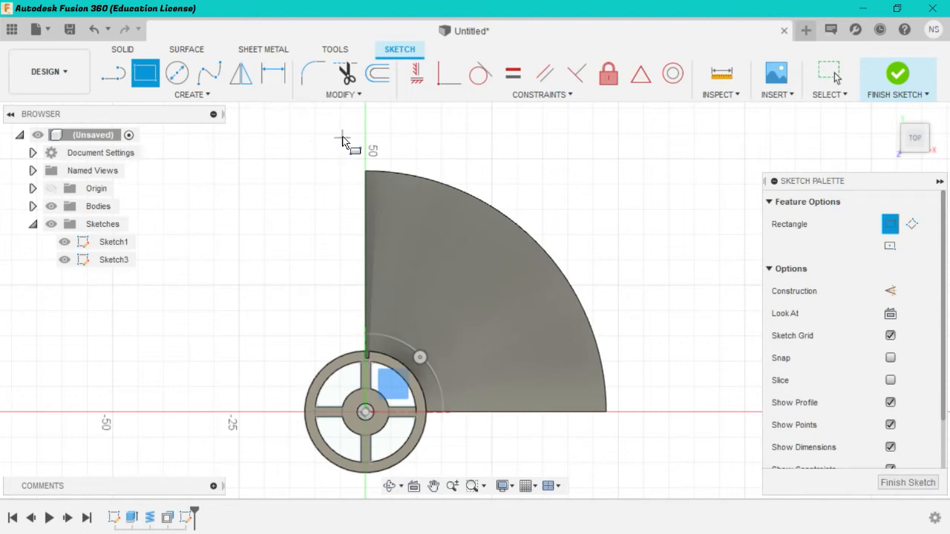
left_click(340, 133)
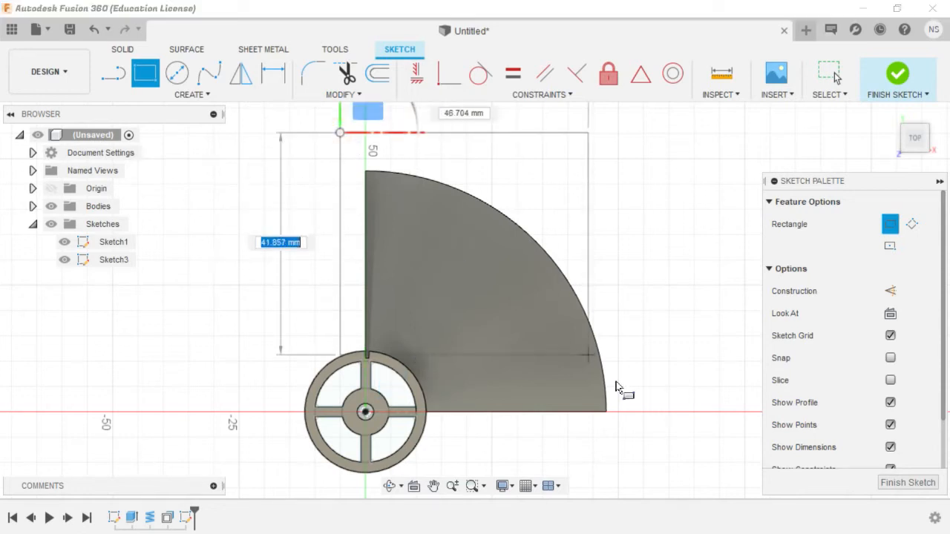
left_click(619, 439)
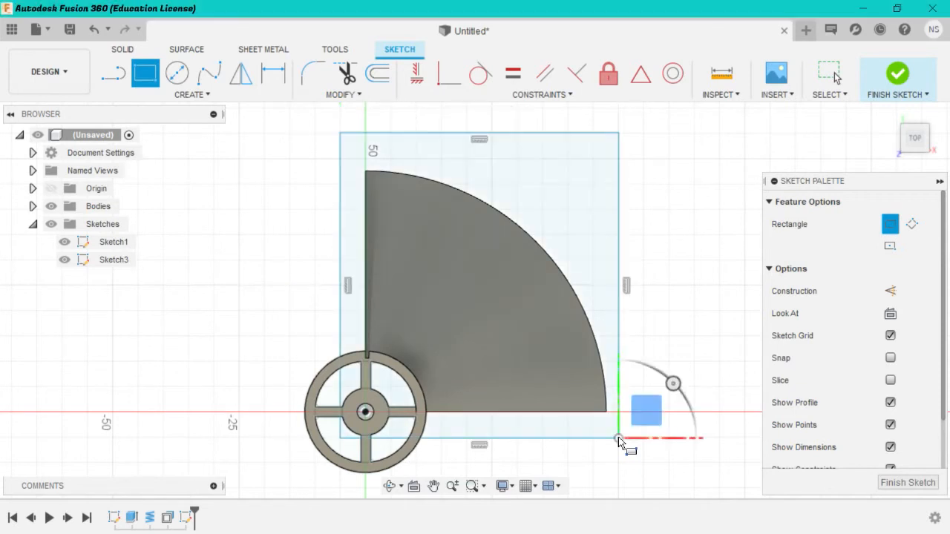
Step: Sketch an inner rectangle about 48 by 47 mm from the blade's upper tip to its outer lower corner
left_click(117, 75)
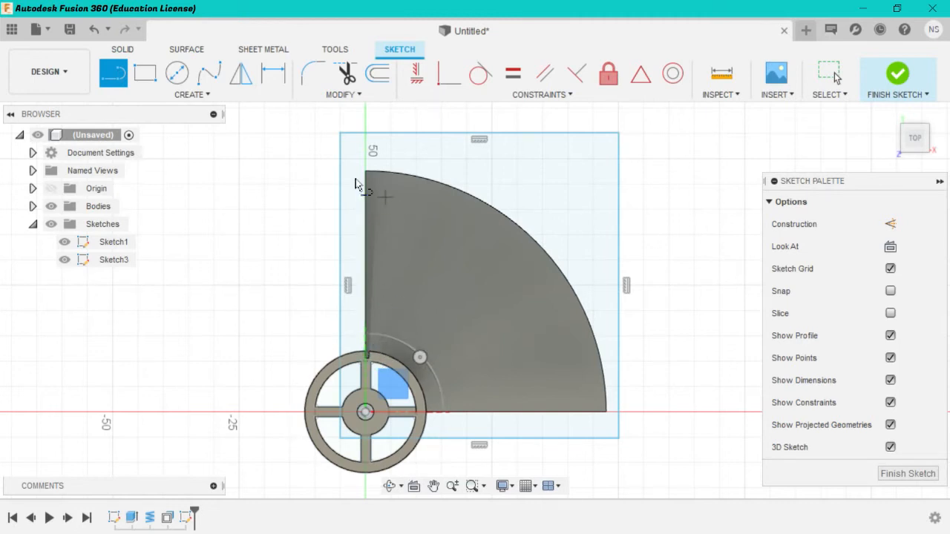
left_click(145, 72)
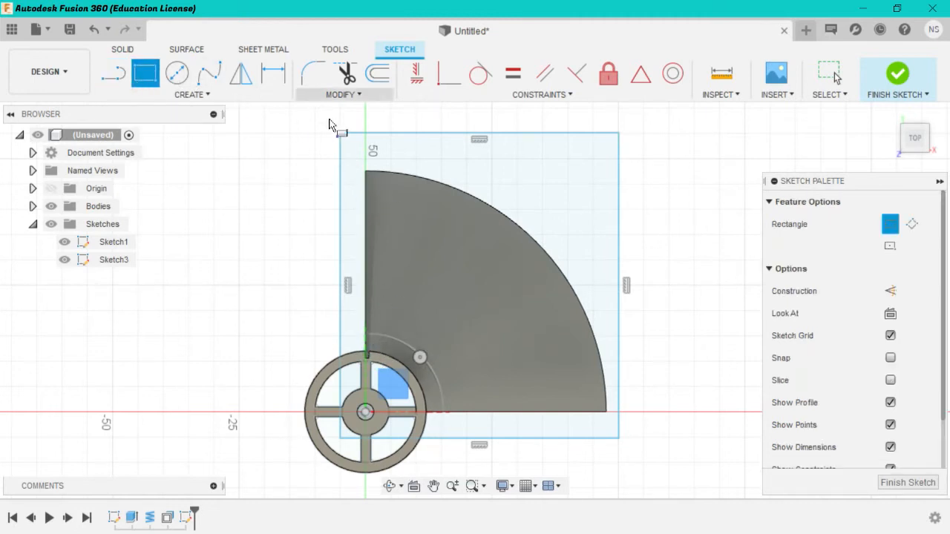
left_click(366, 172)
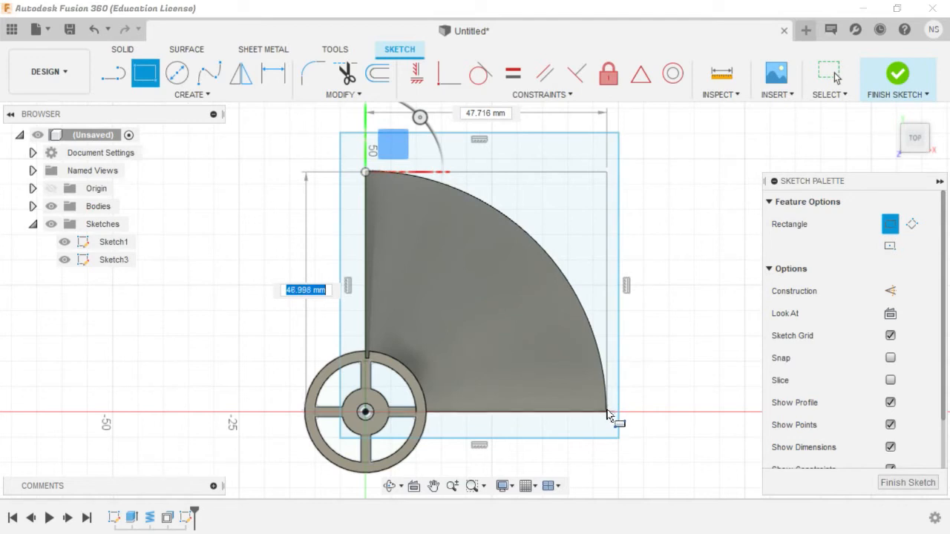
key("Tab")
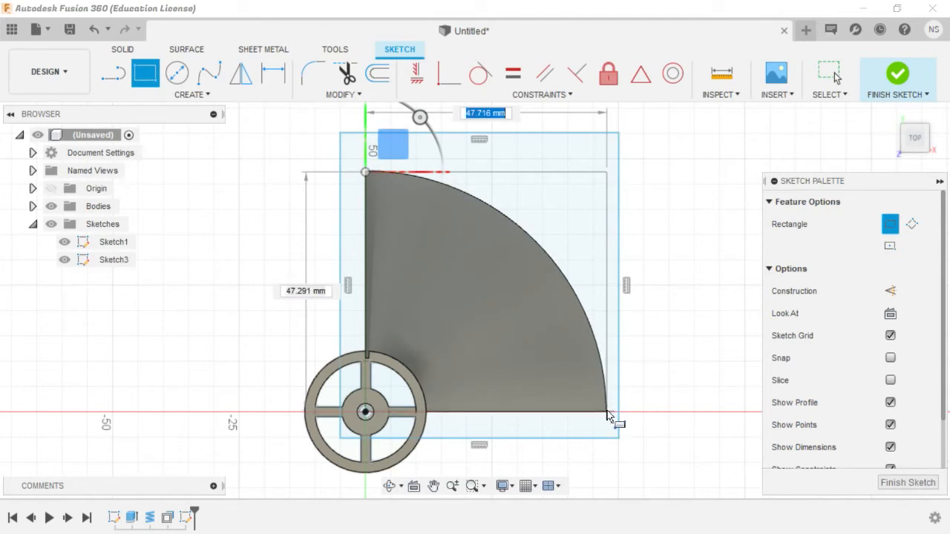
scroll(607, 414, "down", 2)
scroll(607, 415, "up", 6)
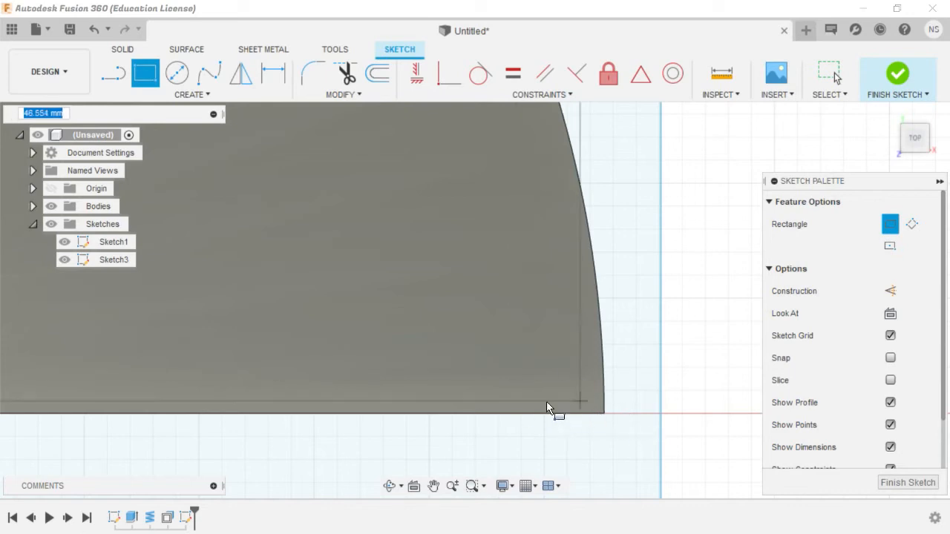
left_click(603, 413)
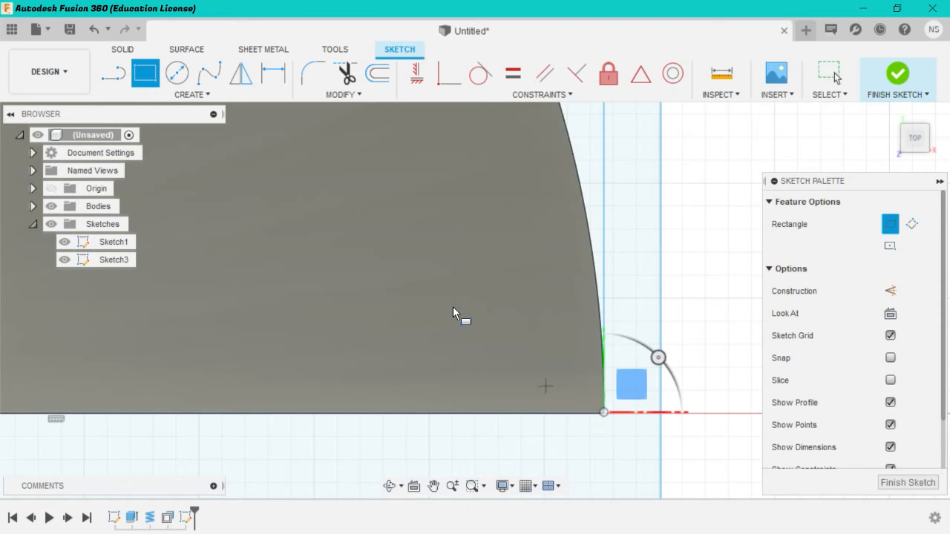
Step: Examine how the inner rectangle lines up with the blade's straight and curved edges
scroll(453, 307, "up", 2)
scroll(454, 307, "down", 2)
scroll(453, 307, "down", 5)
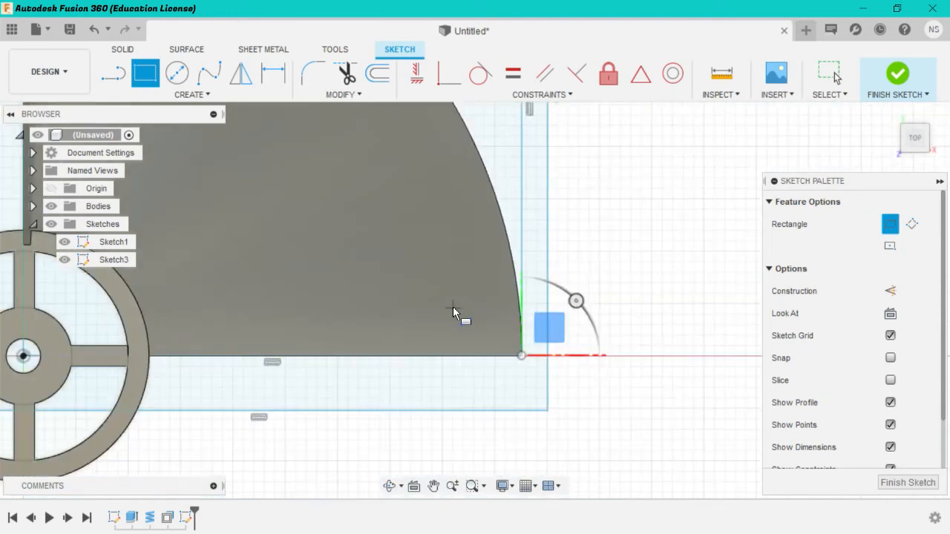
scroll(307, 210, "up", 4)
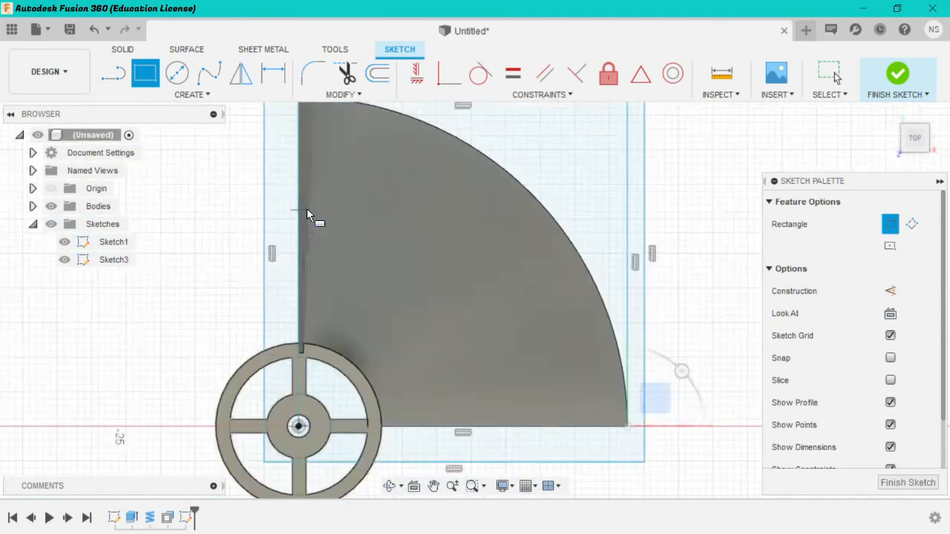
scroll(295, 261, "down", 3)
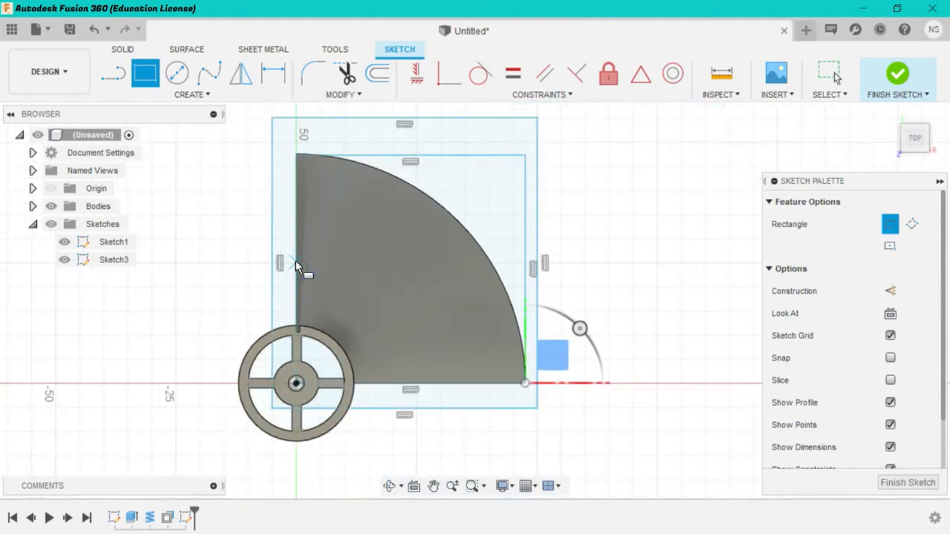
scroll(295, 262, "up", 4)
scroll(295, 261, "down", 3)
scroll(295, 266, "down", 1)
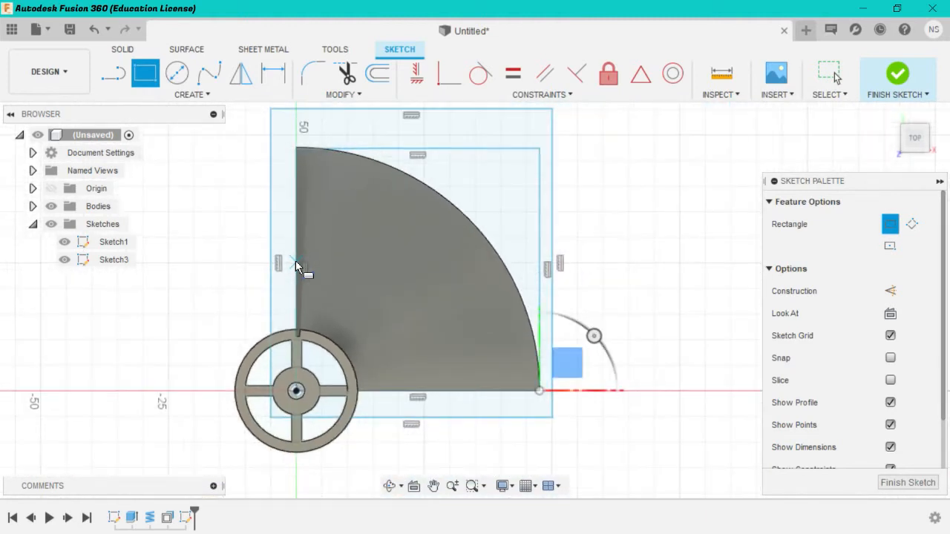
scroll(296, 263, "up", 2)
scroll(295, 263, "down", 4)
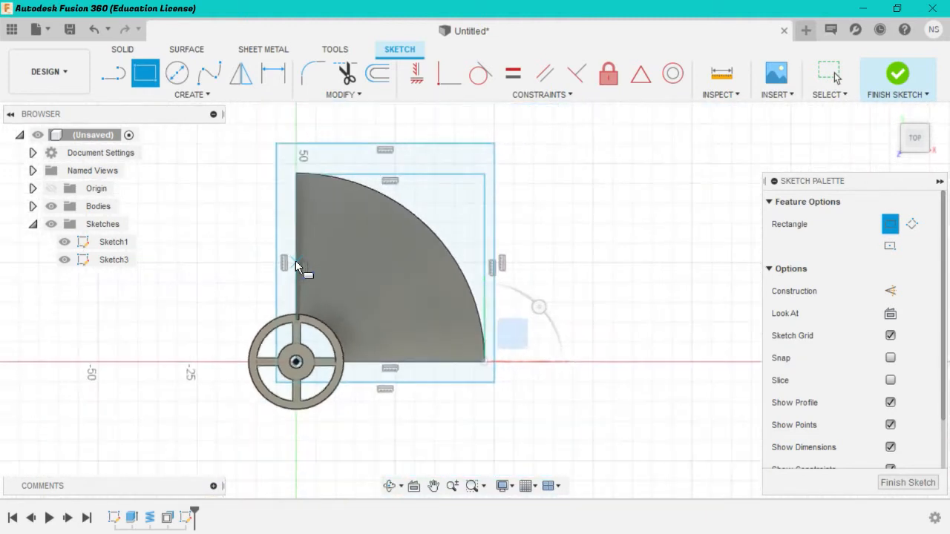
scroll(296, 153, "up", 5)
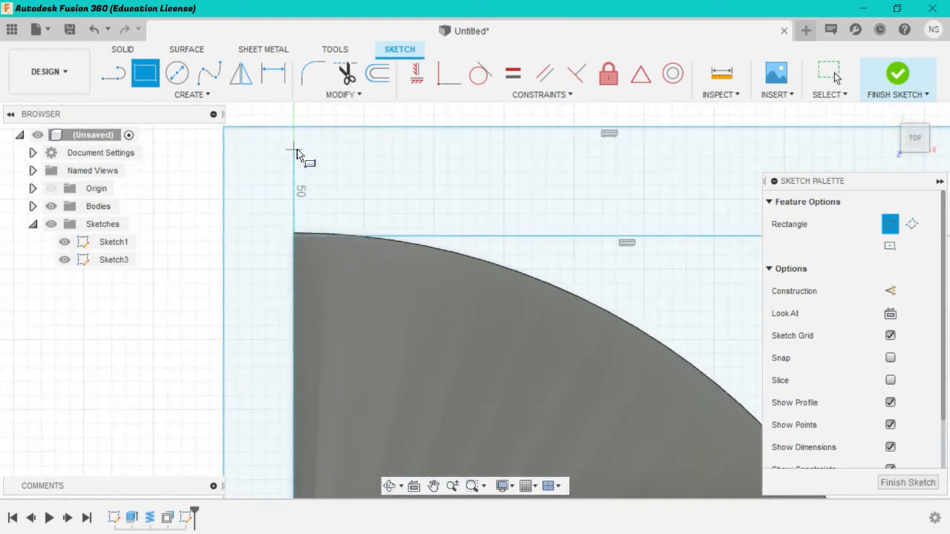
Step: Try to draw a short slanted line from the blade's vertical straight edge to its curved outer edge
left_click(113, 74)
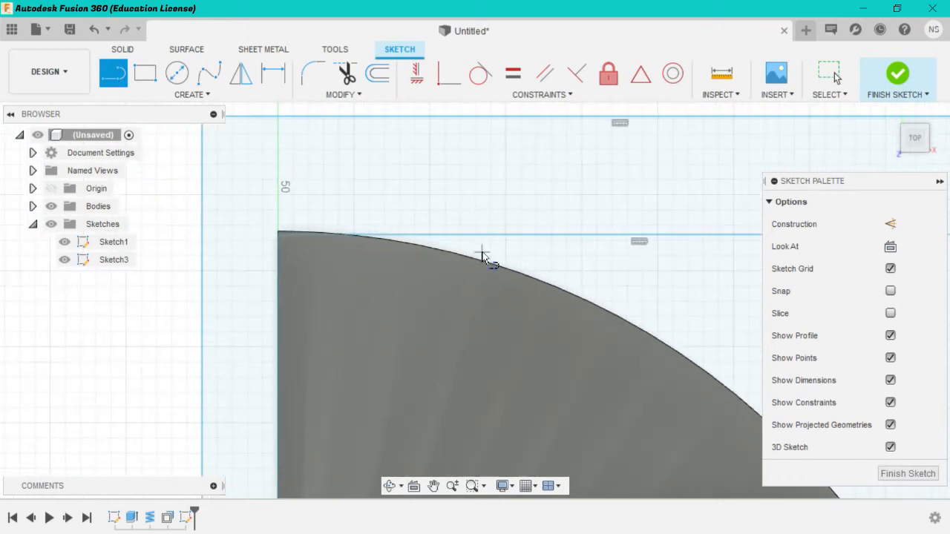
scroll(482, 256, "down", 2)
scroll(474, 256, "down", 1)
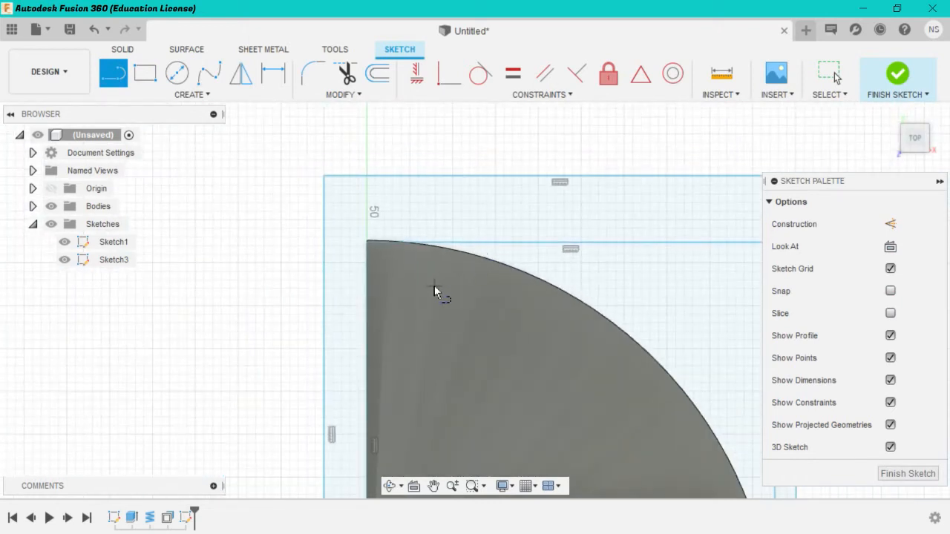
scroll(403, 308, "down", 2)
left_click(400, 304)
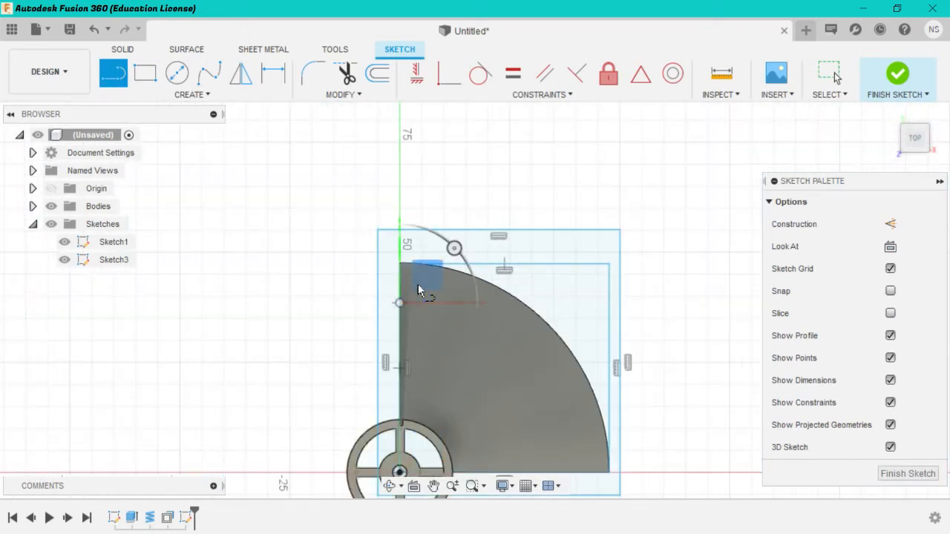
left_click(460, 278)
scroll(460, 278, "down", 2)
scroll(460, 279, "up", 5)
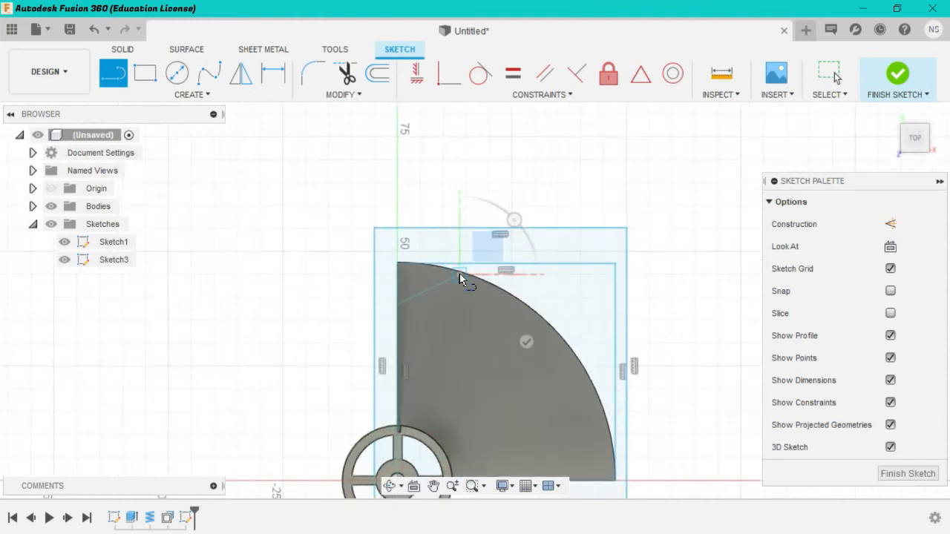
scroll(459, 278, "up", 2)
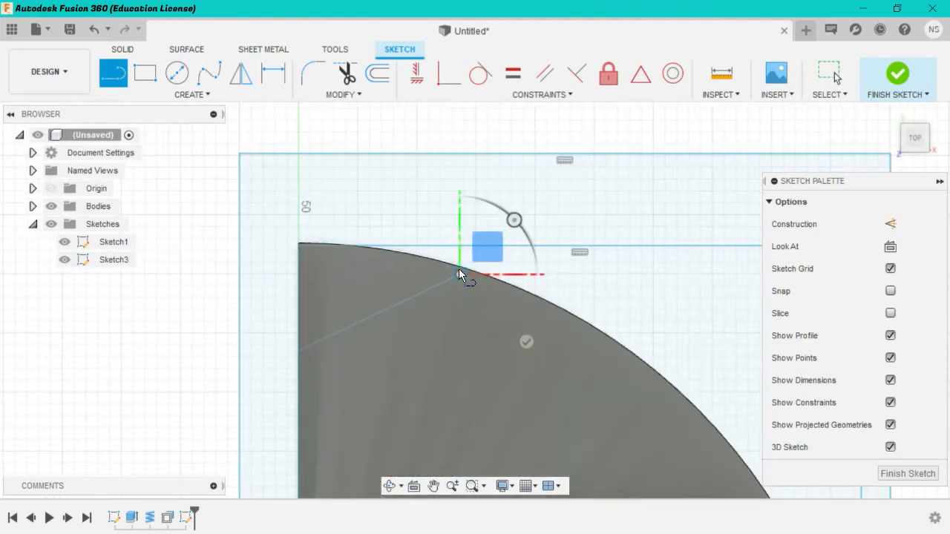
left_click(460, 274)
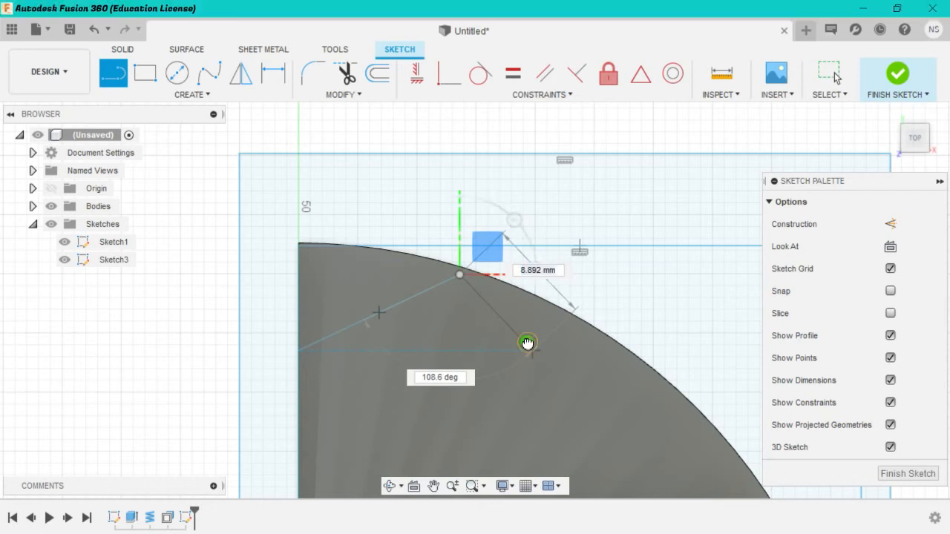
key("Escape")
Step: End the Line command and undo the slanted line near the blade's upper tip
scroll(528, 341, "down", 1)
scroll(527, 342, "down", 5)
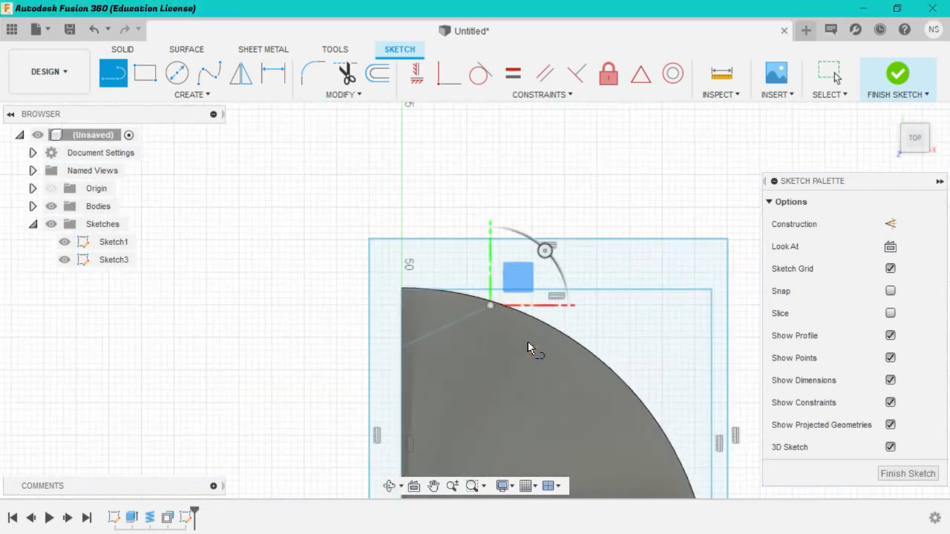
scroll(568, 445, "up", 5)
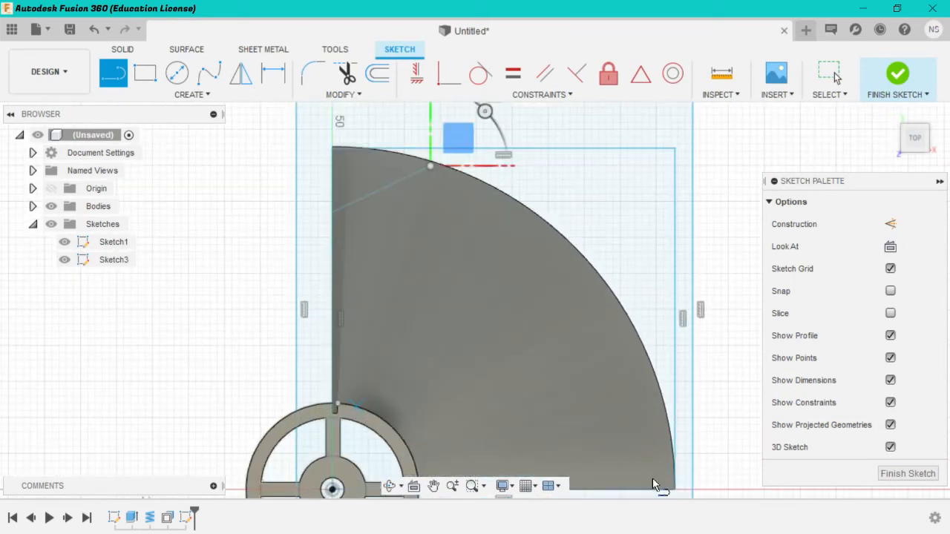
scroll(652, 478, "up", 2)
scroll(652, 478, "down", 4)
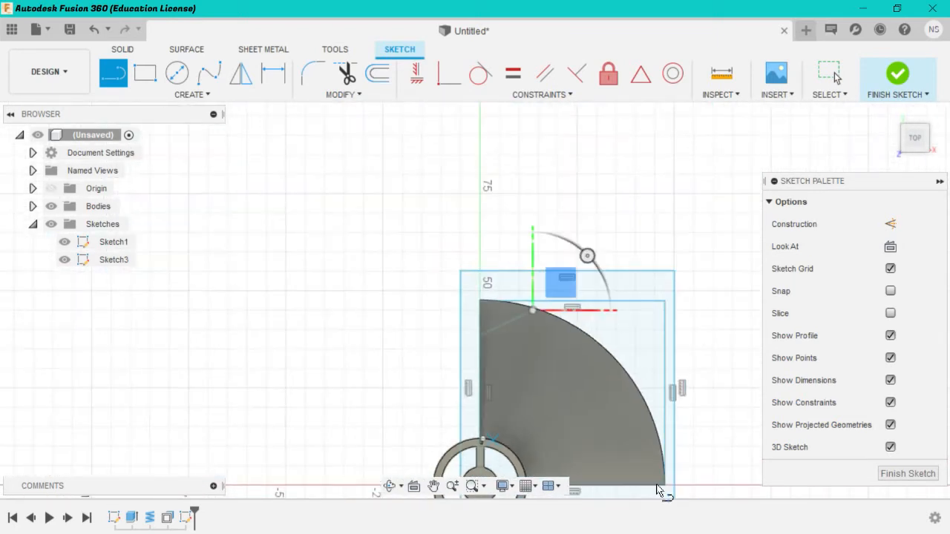
scroll(670, 494, "up", 4)
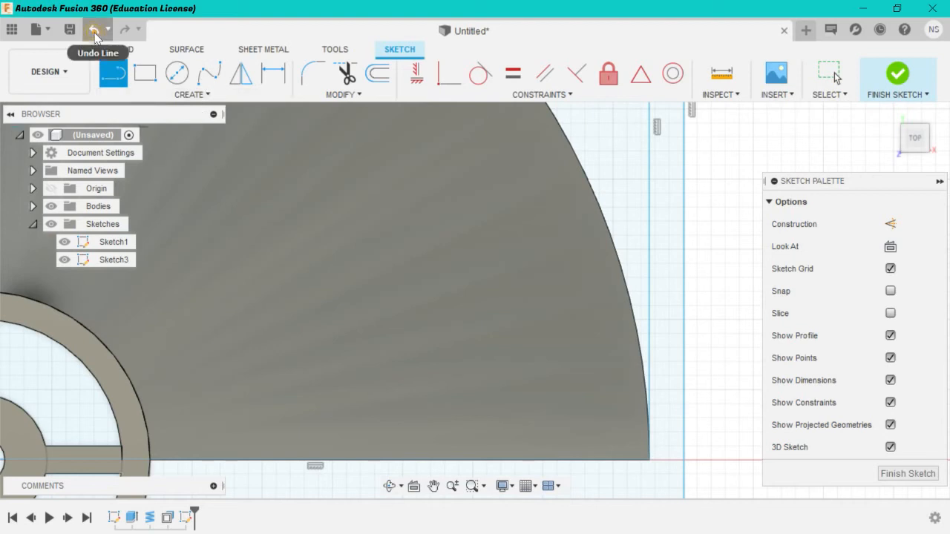
key("Escape")
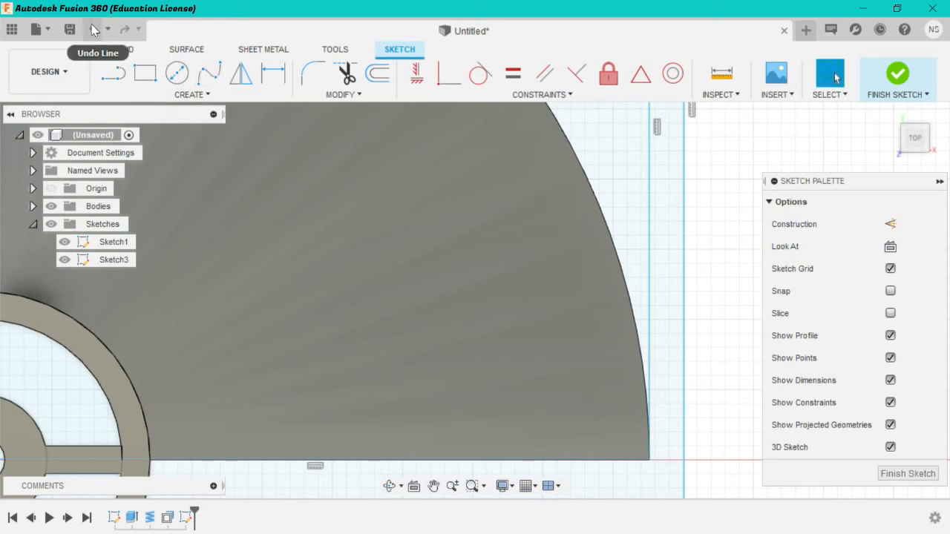
left_click(100, 31)
scroll(256, 184, "up", 4)
scroll(256, 184, "down", 7)
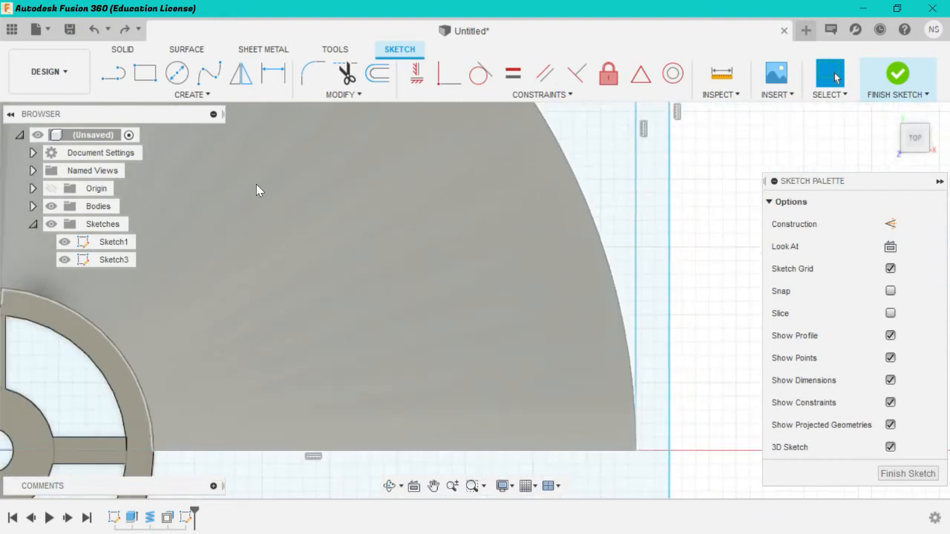
scroll(256, 184, "down", 6)
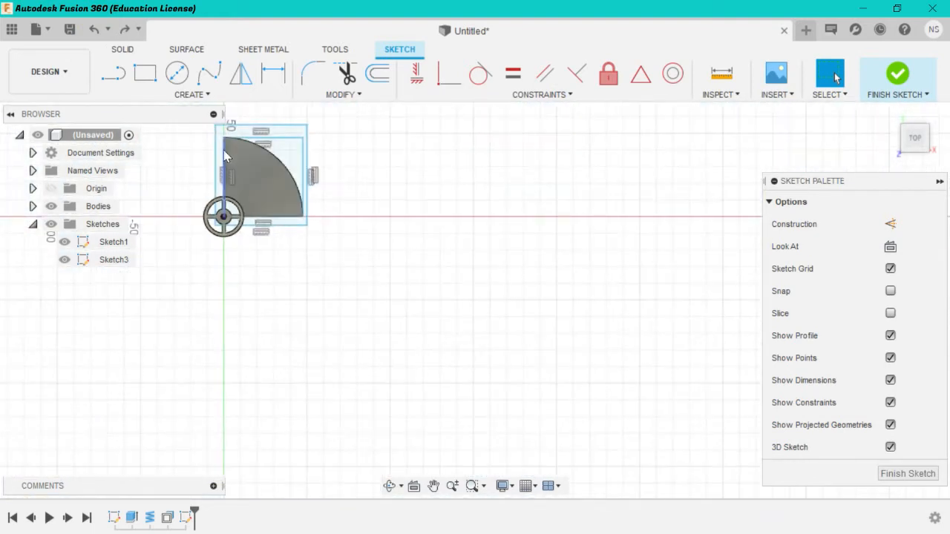
Step: Sketch a two-point spline across the blade's upper tip, from the curved outer edge to the vertical straight edge
scroll(217, 152, "up", 8)
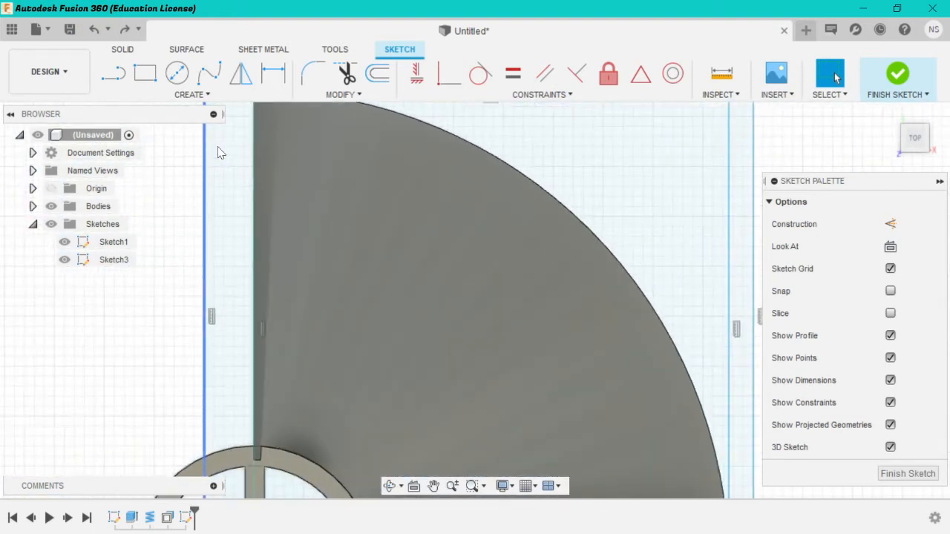
scroll(297, 219, "down", 3)
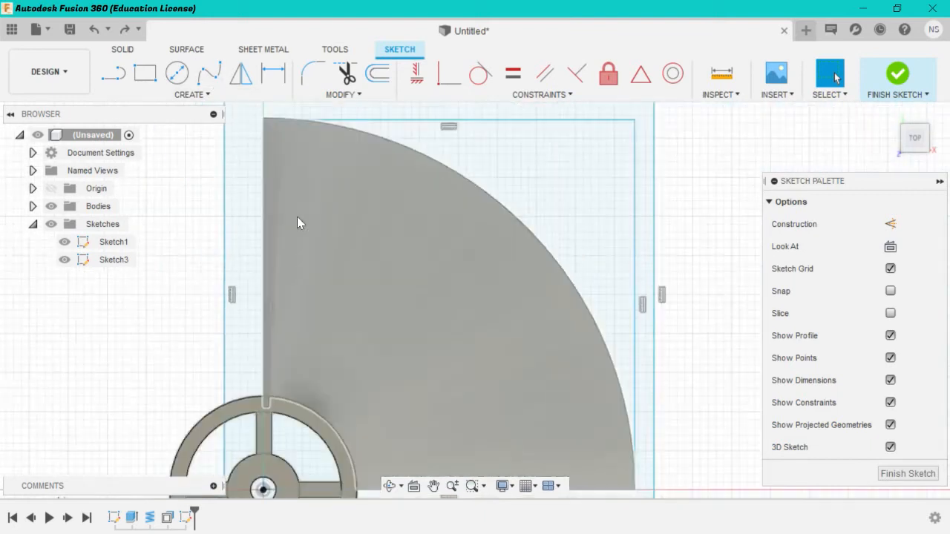
scroll(297, 217, "down", 3)
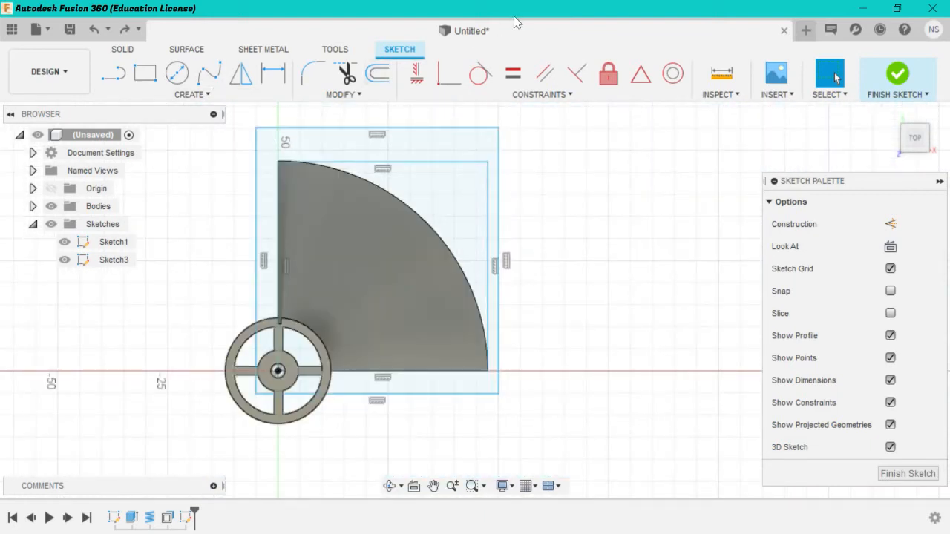
scroll(303, 121, "up", 5)
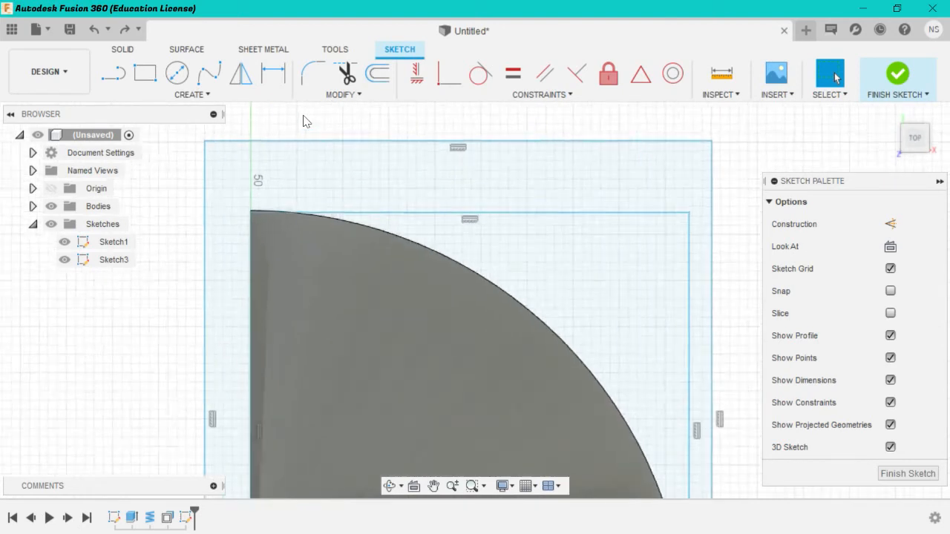
scroll(134, 300, "up", 3)
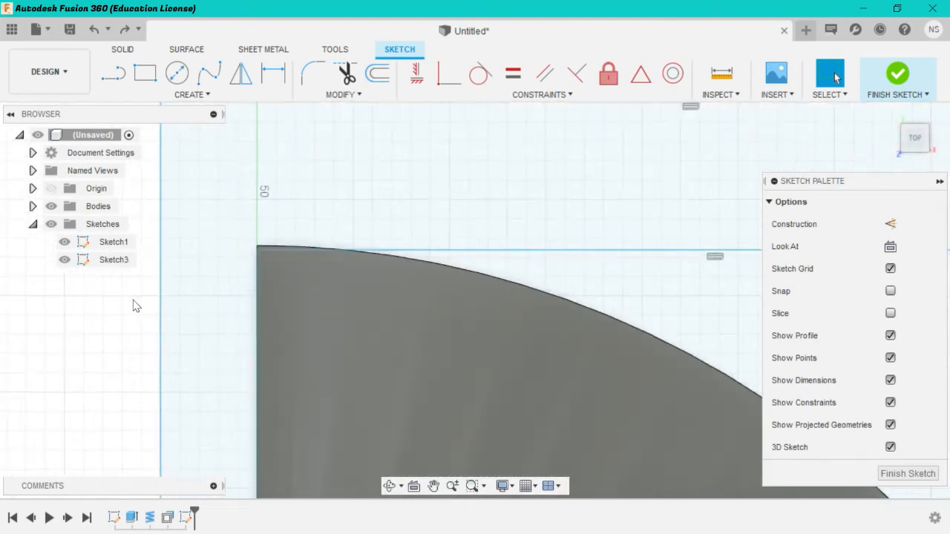
left_click(208, 72)
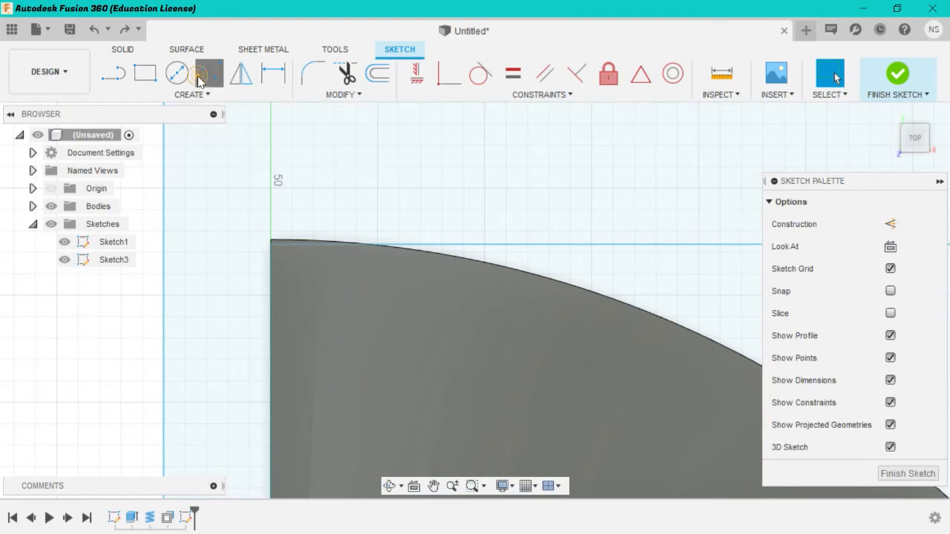
left_click(498, 265)
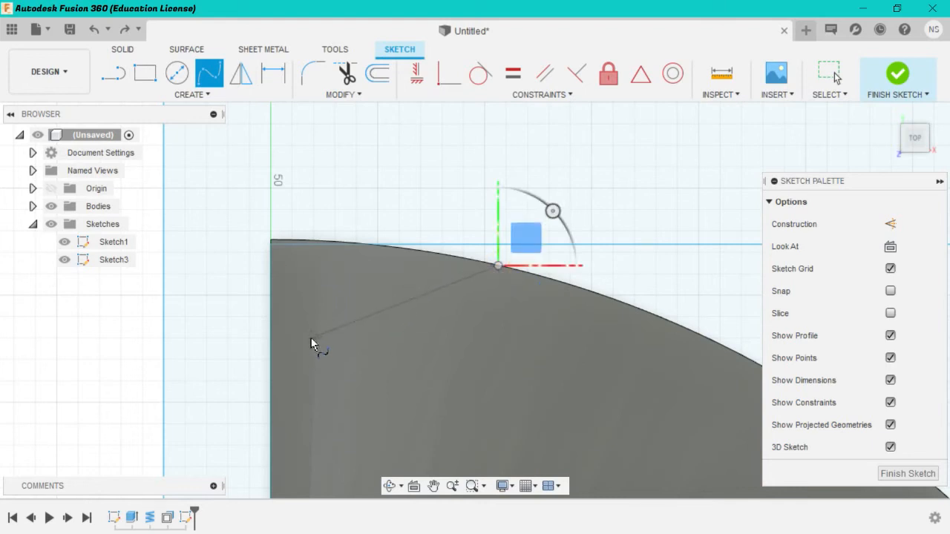
left_click(269, 387)
left_click(567, 399)
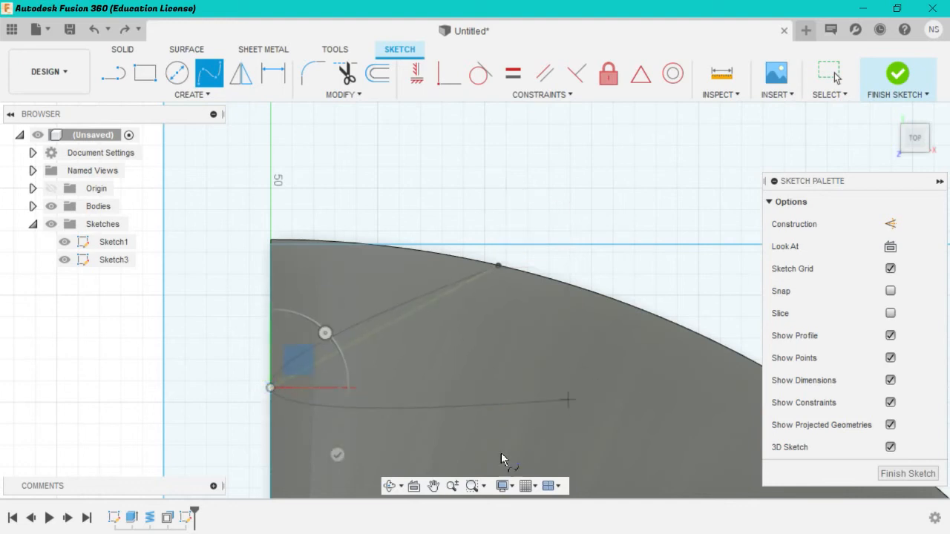
left_click(338, 455)
Step: Sketch a second two-point spline across the blade's lower outer corner, from the curved edge to the horizontal straight edge, and end the Spline command
scroll(489, 413, "down", 5)
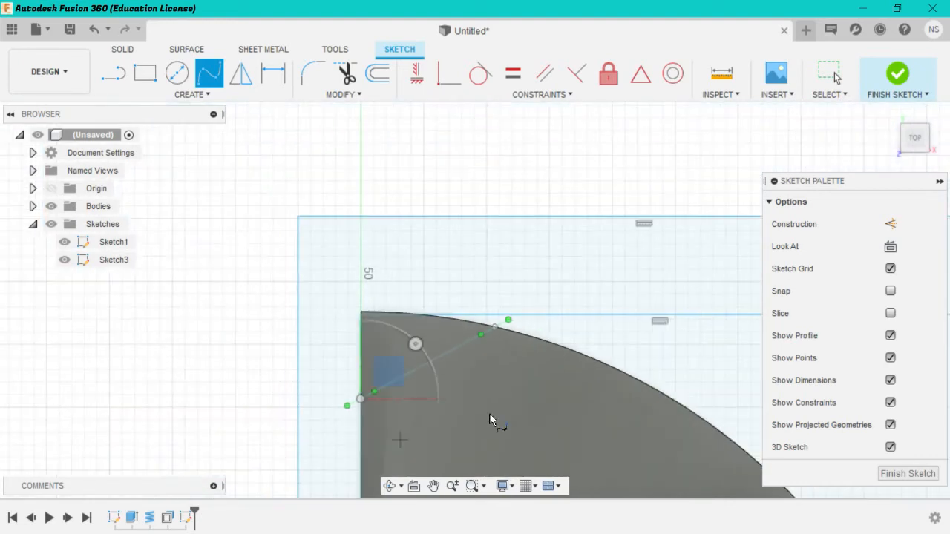
scroll(489, 414, "down", 6)
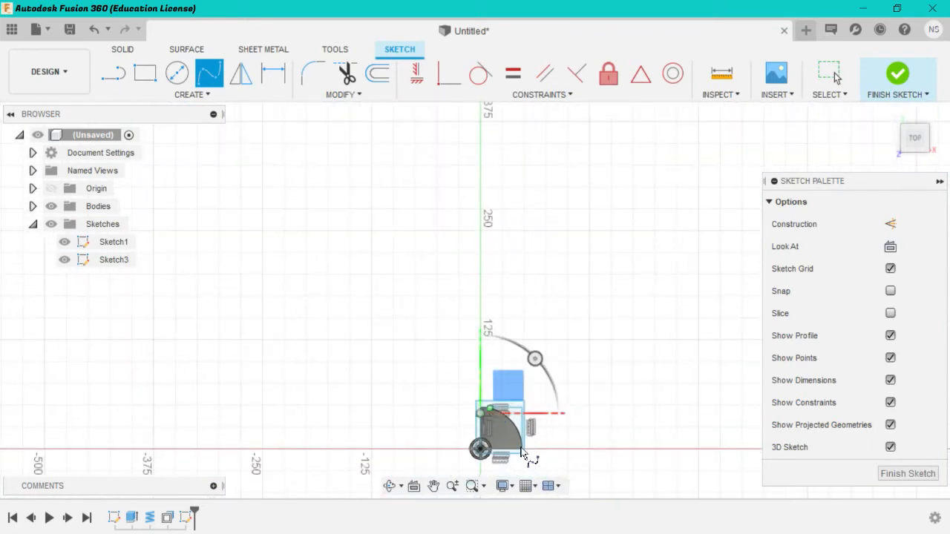
scroll(523, 456, "up", 5)
scroll(522, 452, "up", 8)
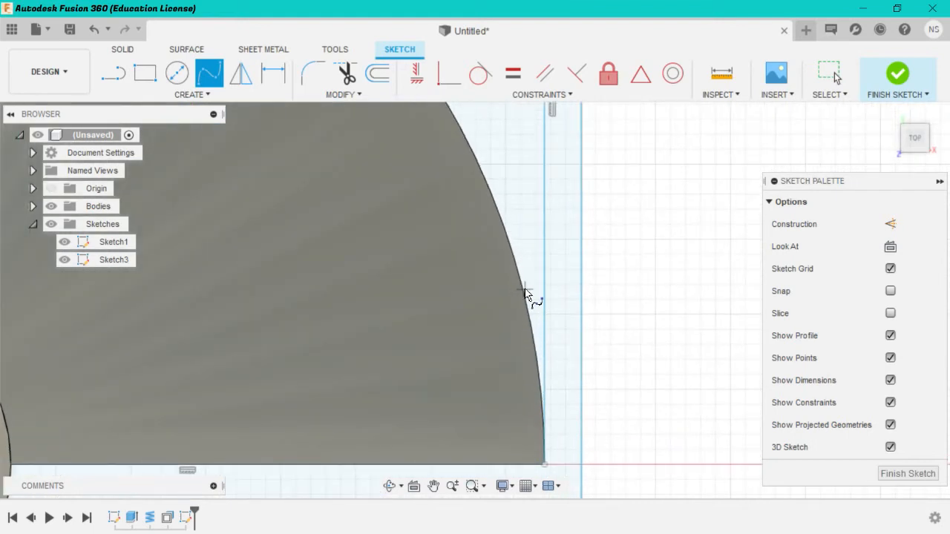
left_click(523, 291)
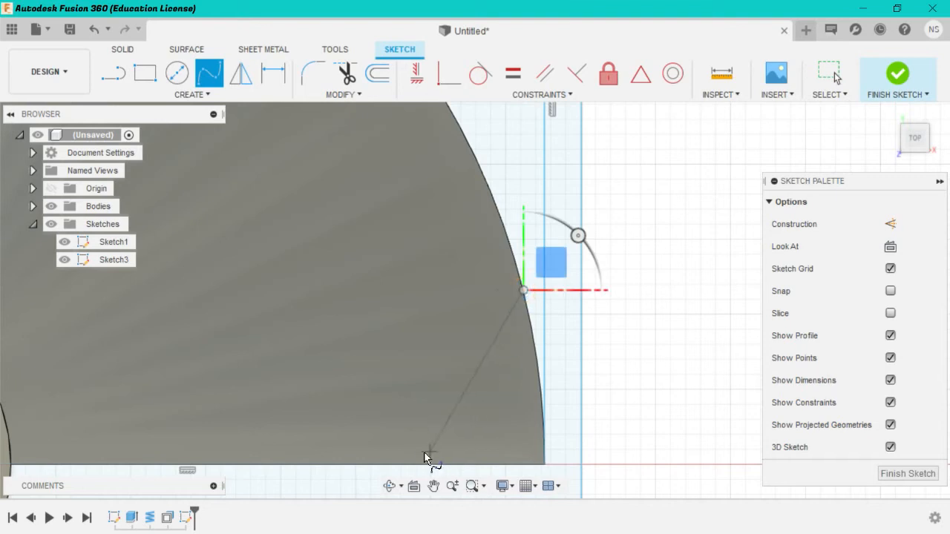
left_click(399, 464)
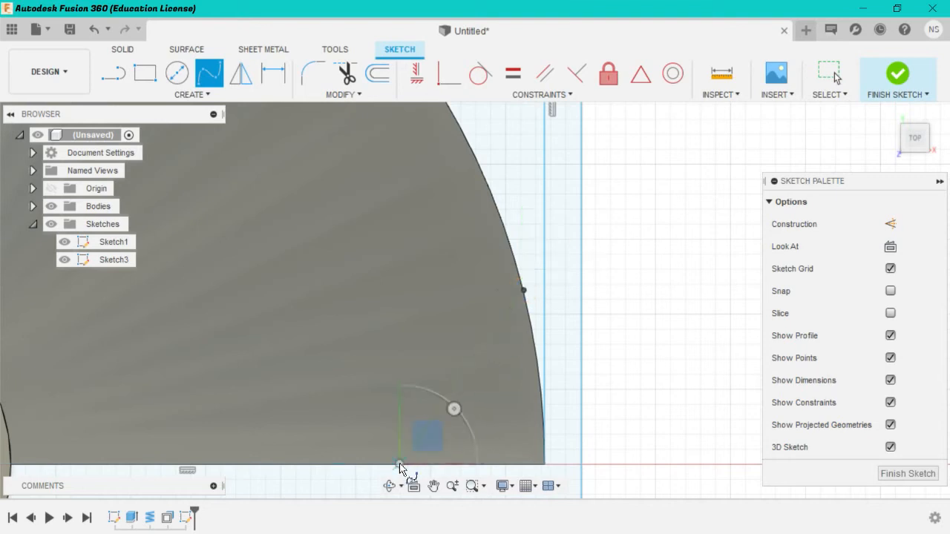
scroll(534, 317, "down", 4)
left_click(544, 308)
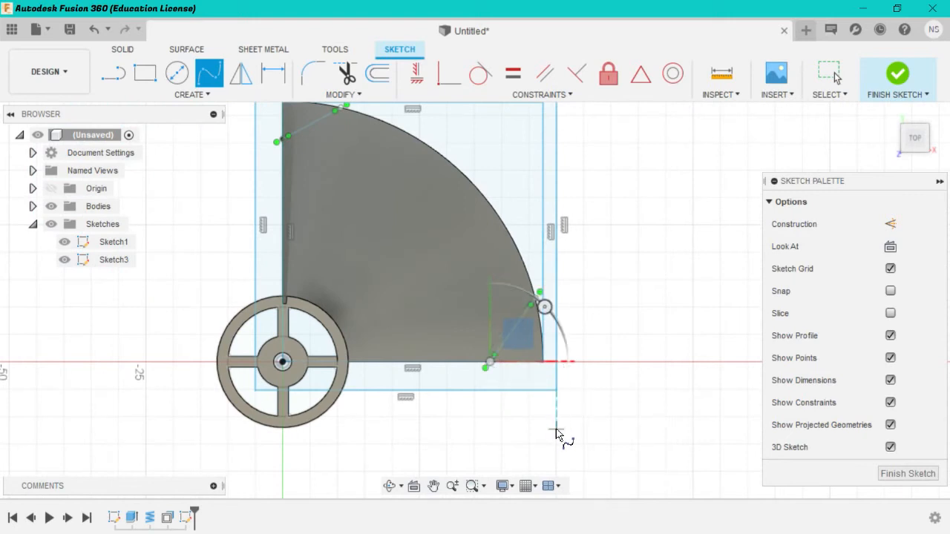
scroll(405, 209, "up", 4)
scroll(405, 208, "down", 5)
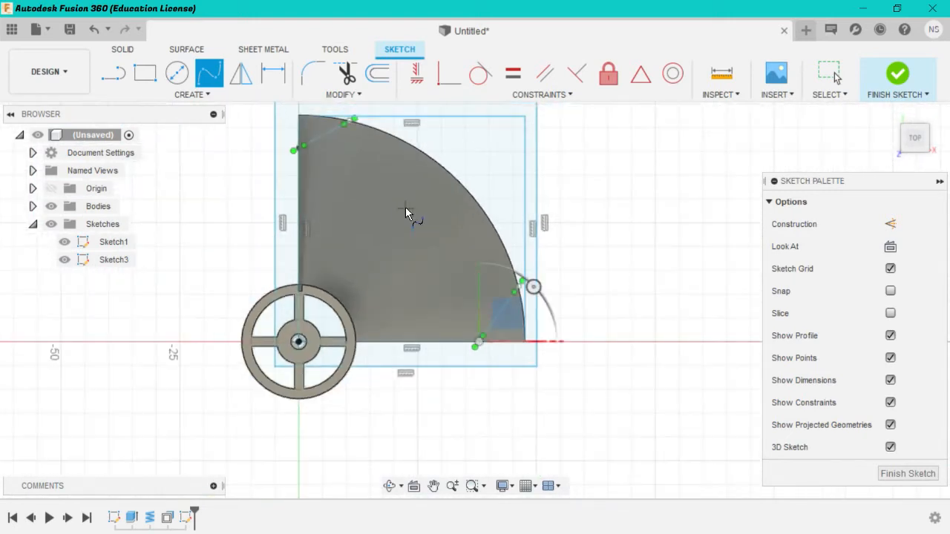
scroll(405, 208, "down", 3)
scroll(375, 152, "up", 3)
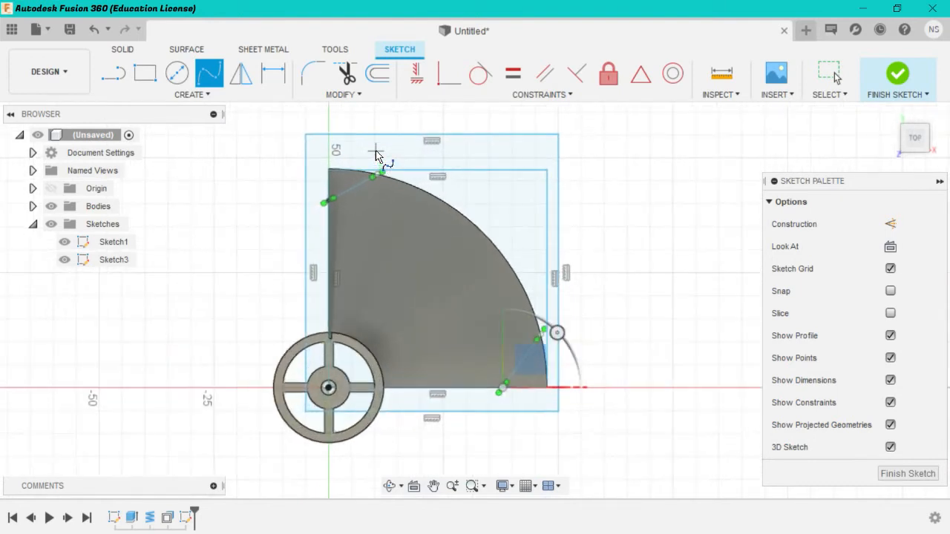
scroll(376, 154, "up", 3)
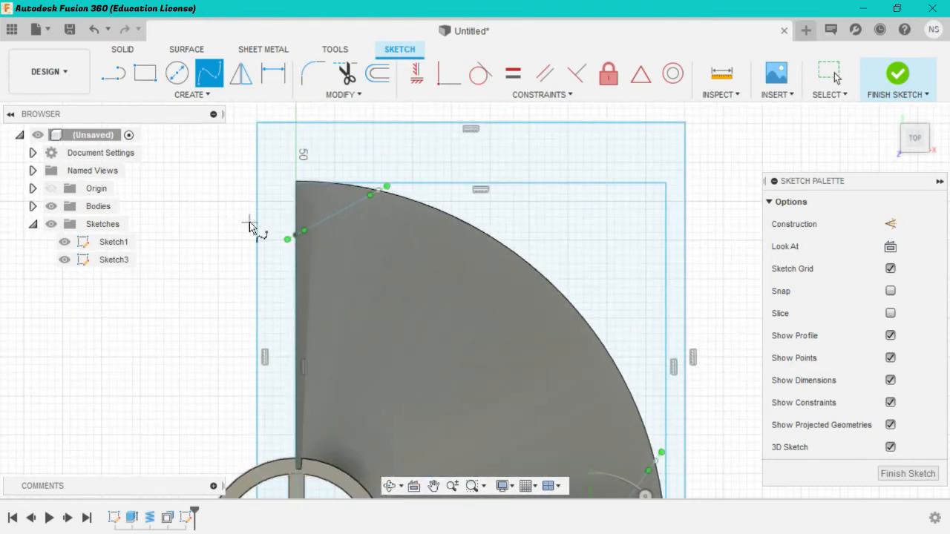
key("Escape")
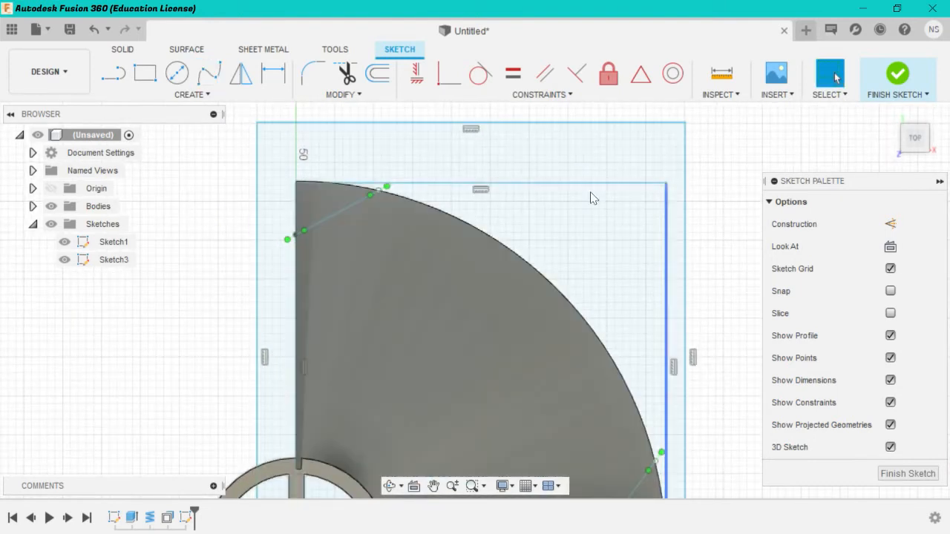
Step: Bend the upper-tip spline into a rounded corner by aligning its end tangent with the blade's curved edge
scroll(560, 202, "up", 3)
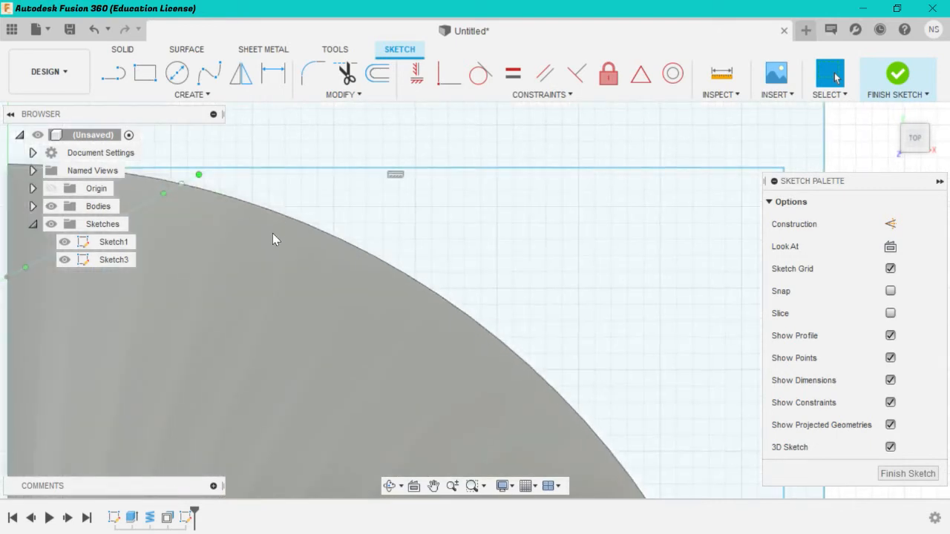
scroll(272, 233, "down", 2)
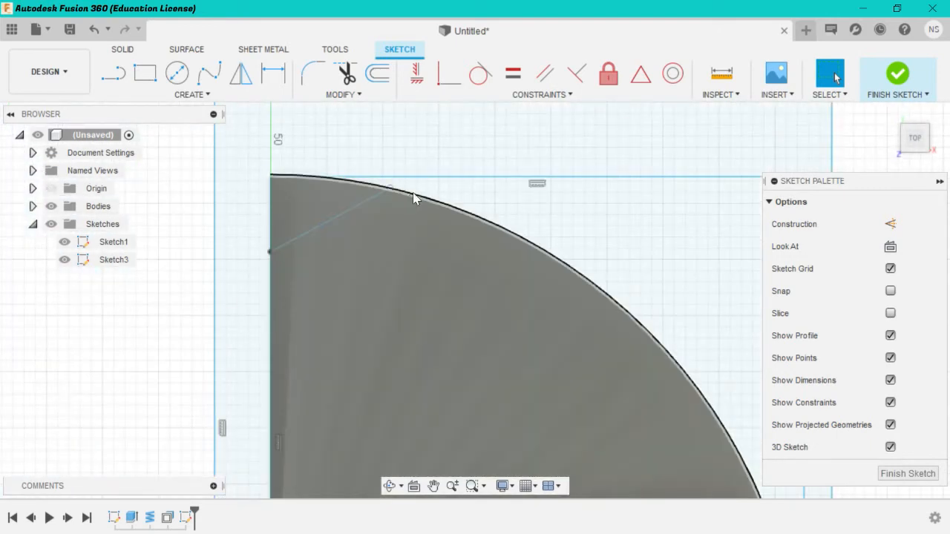
left_click(389, 188)
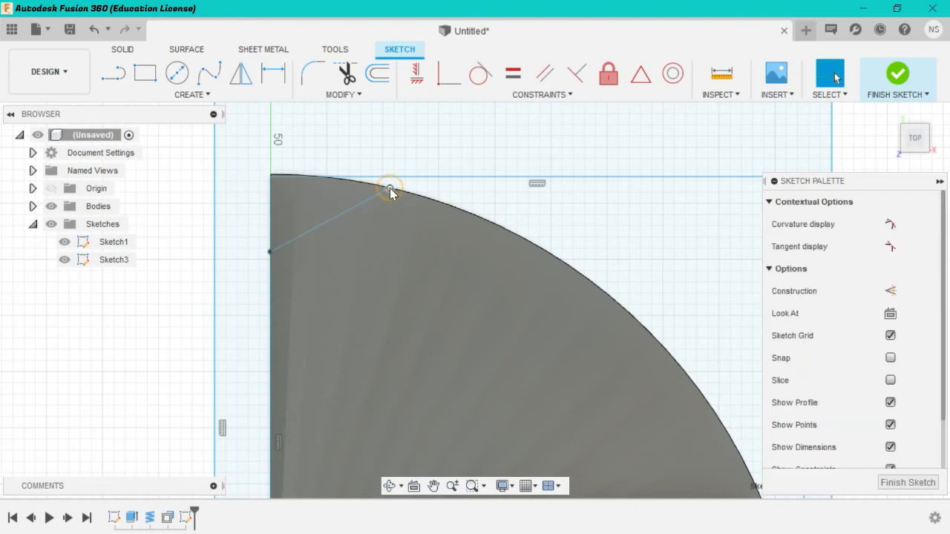
left_click_drag(402, 182, 417, 198)
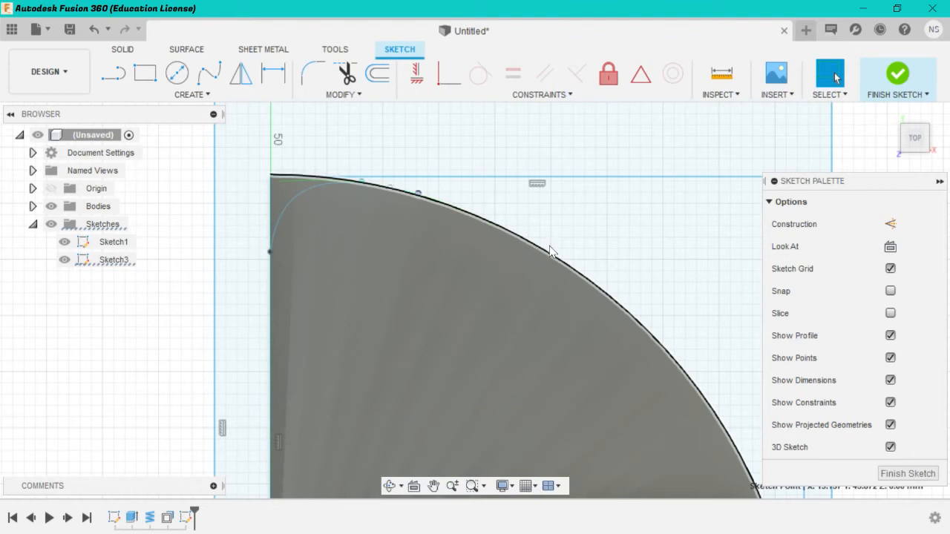
Step: Bend the lower-corner spline outward by aligning its upper end tangent with the blade's curved edge
scroll(660, 254, "up", 2)
scroll(660, 255, "down", 5)
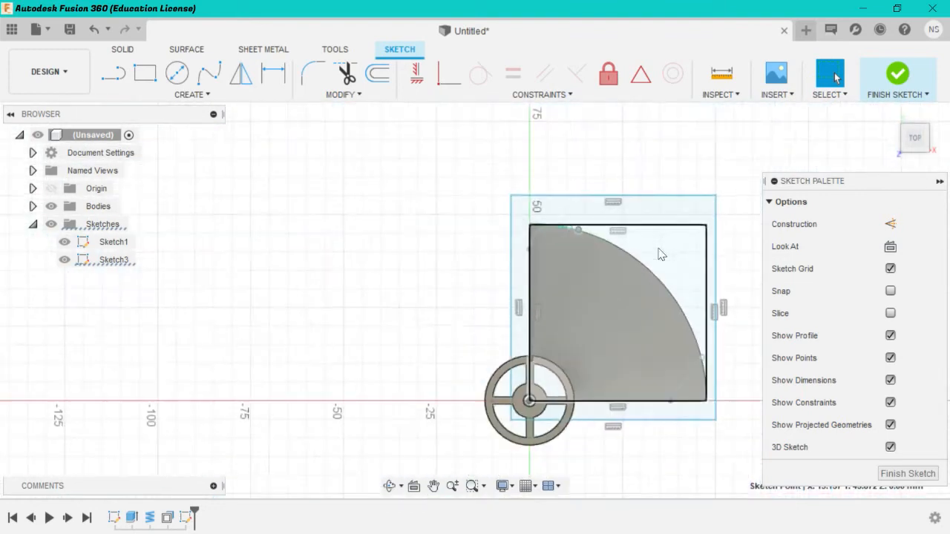
scroll(721, 388, "up", 5)
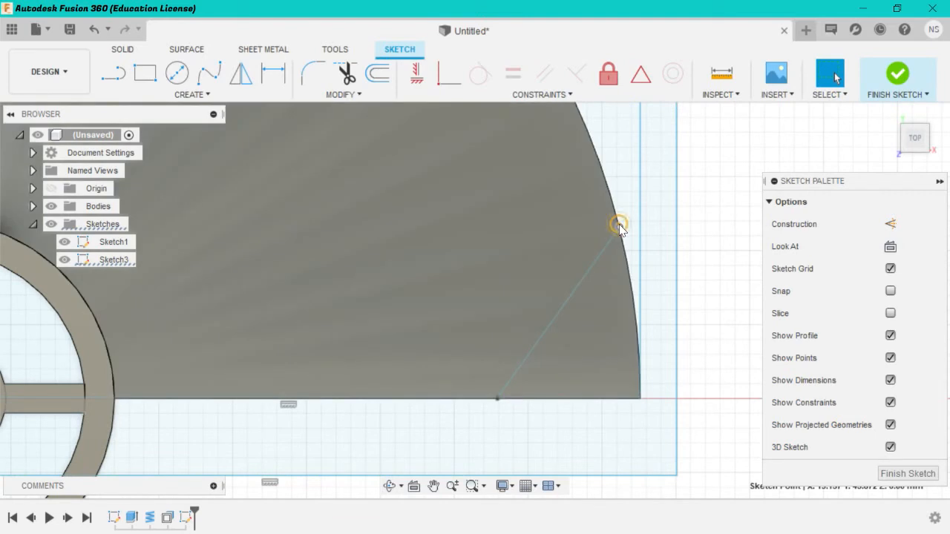
left_click(618, 224)
left_click_drag(632, 210, 611, 186)
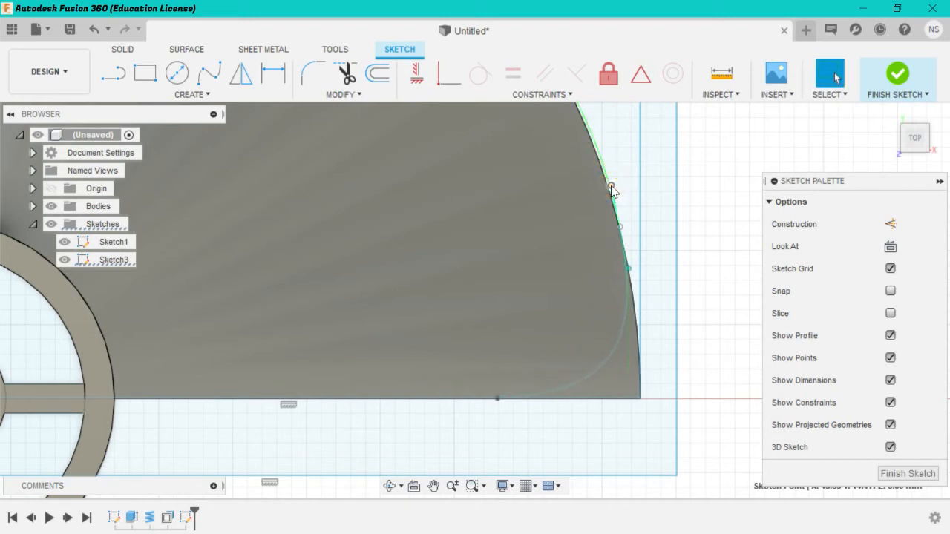
Step: Delete the inner rectangle's upper horizontal line and outer vertical line, which lie outside the blade
scroll(723, 249, "down", 6)
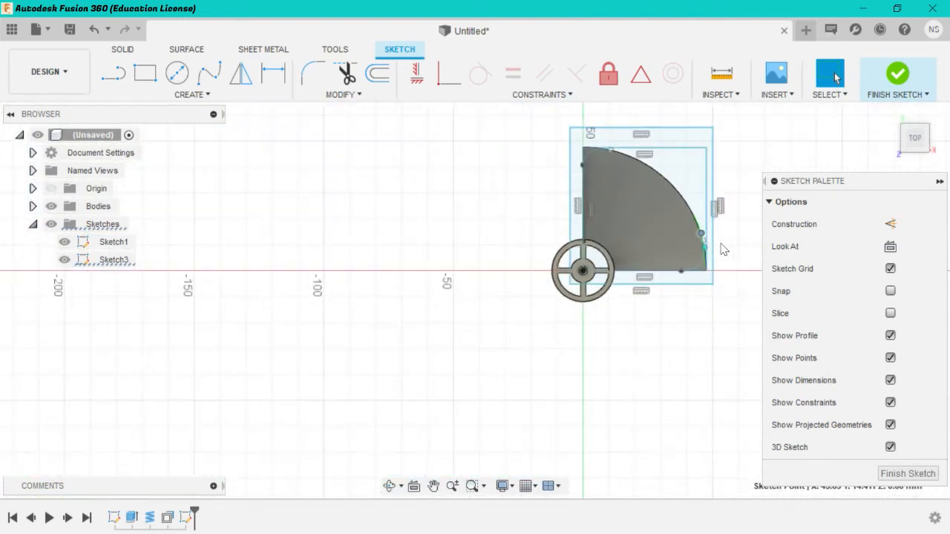
scroll(764, 128, "up", 5)
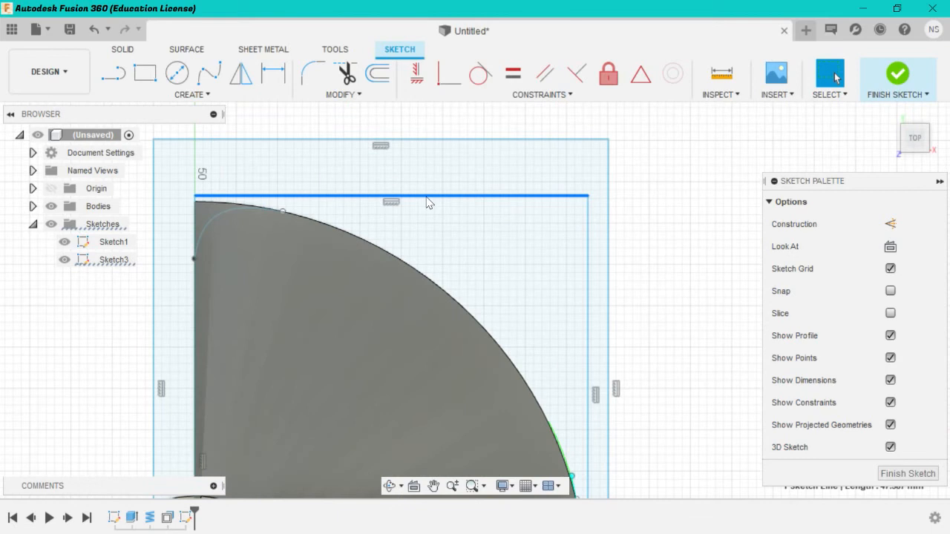
left_click(426, 197)
key("Delete")
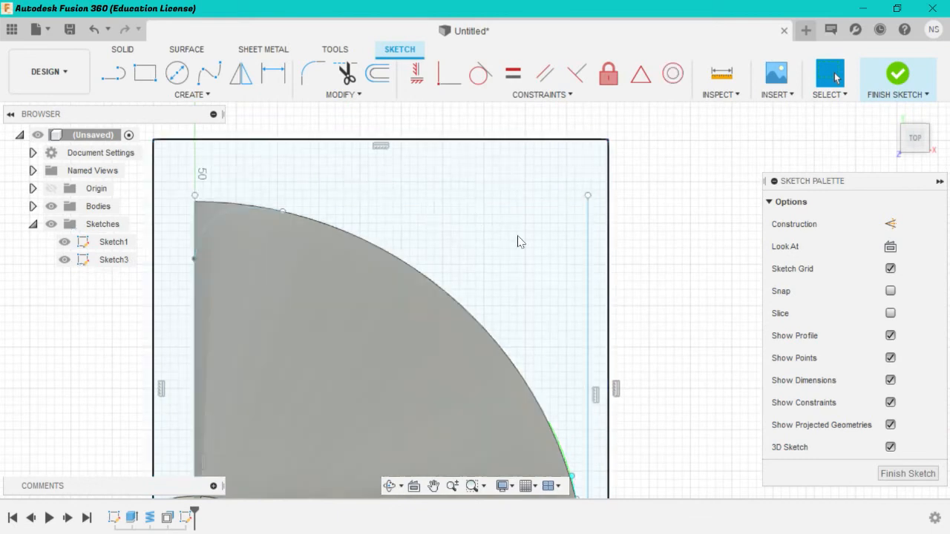
left_click(587, 276)
key("Delete")
Step: Sketch a circle centred on the hub's origin, slightly larger than the hub's outer rim
scroll(587, 280, "up", 2)
scroll(587, 280, "down", 5)
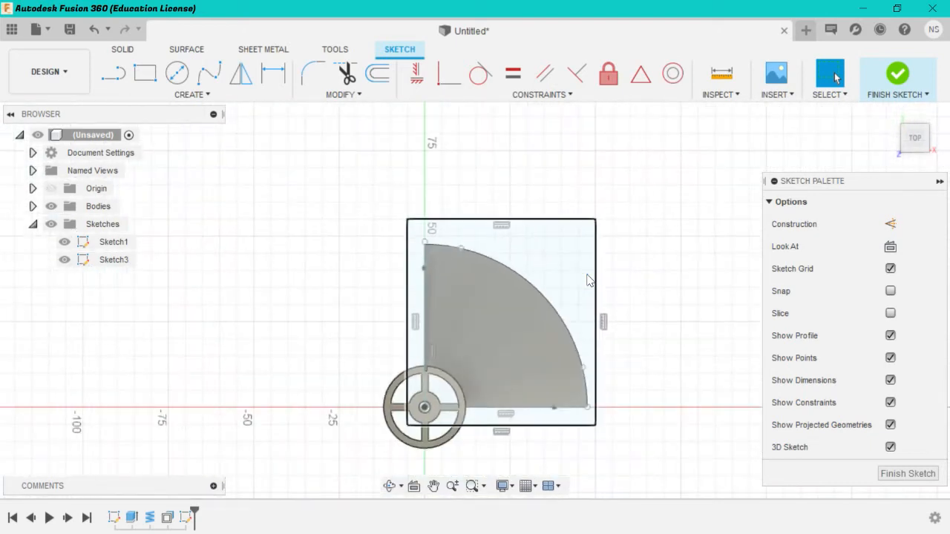
scroll(599, 392, "up", 4)
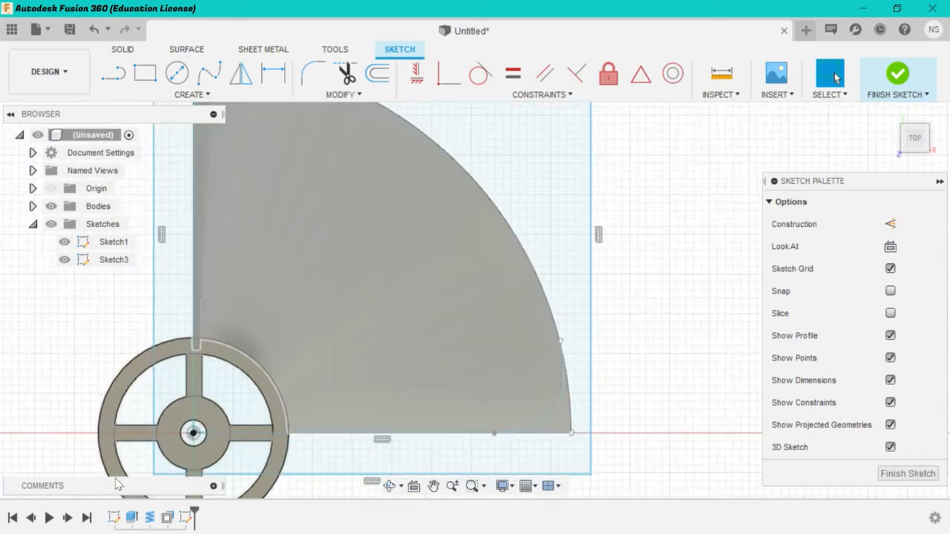
left_click(193, 375)
scroll(193, 376, "up", 3)
scroll(194, 375, "down", 4)
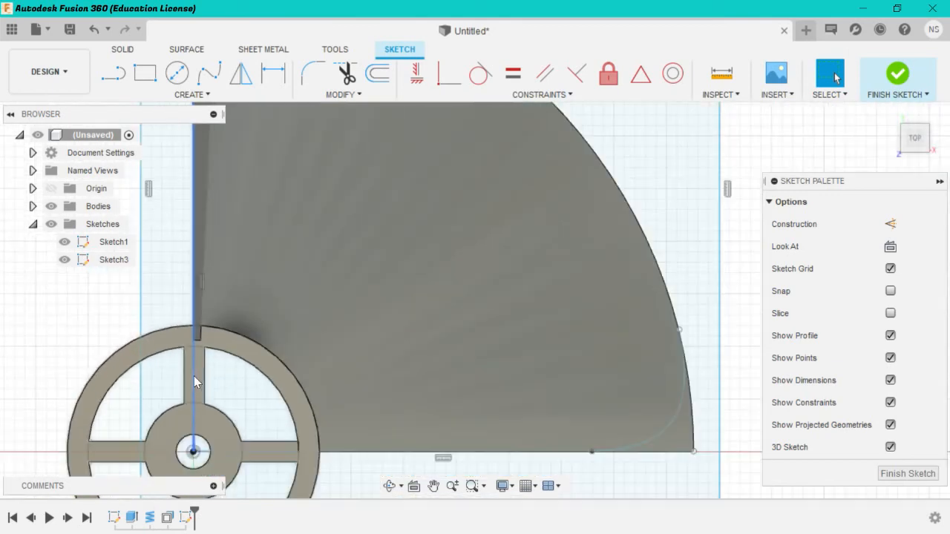
scroll(194, 375, "down", 3)
scroll(11, 427, "up", 1)
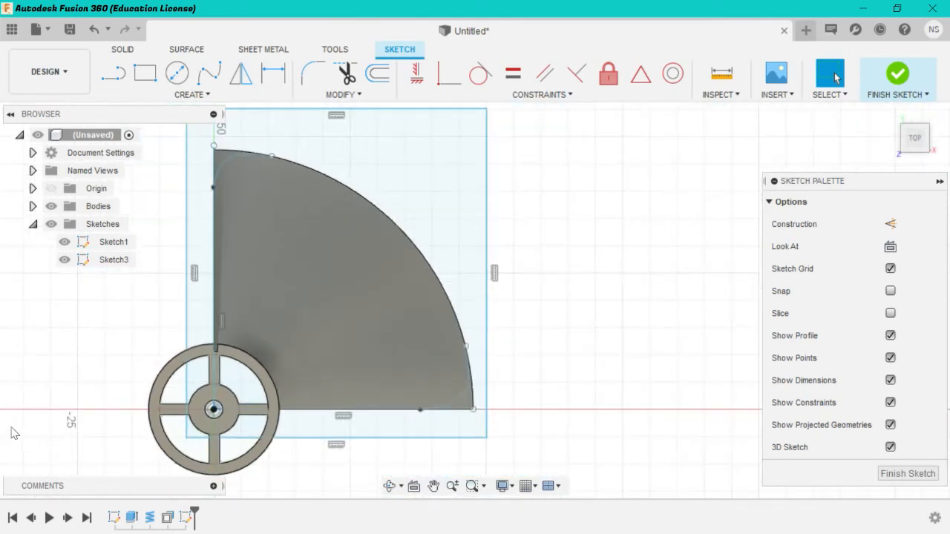
scroll(65, 411, "up", 3)
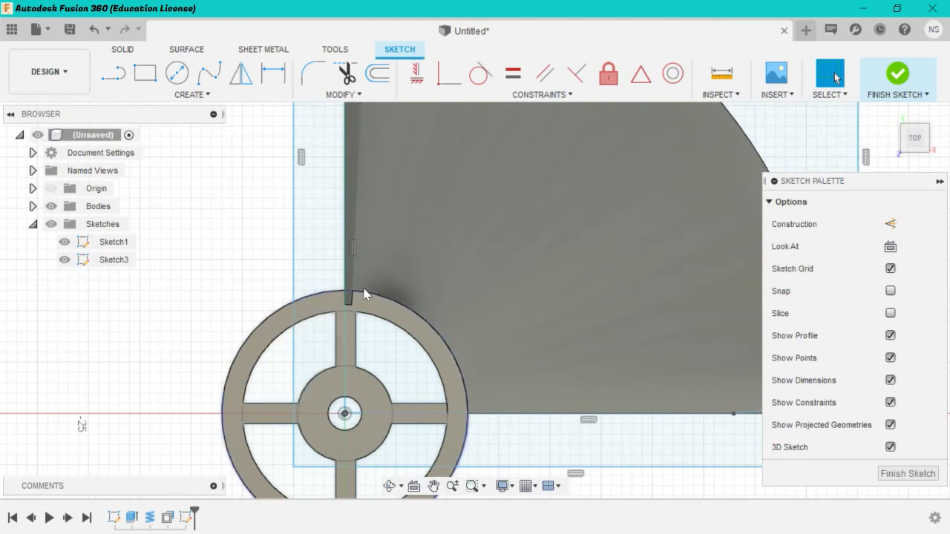
left_click(177, 72)
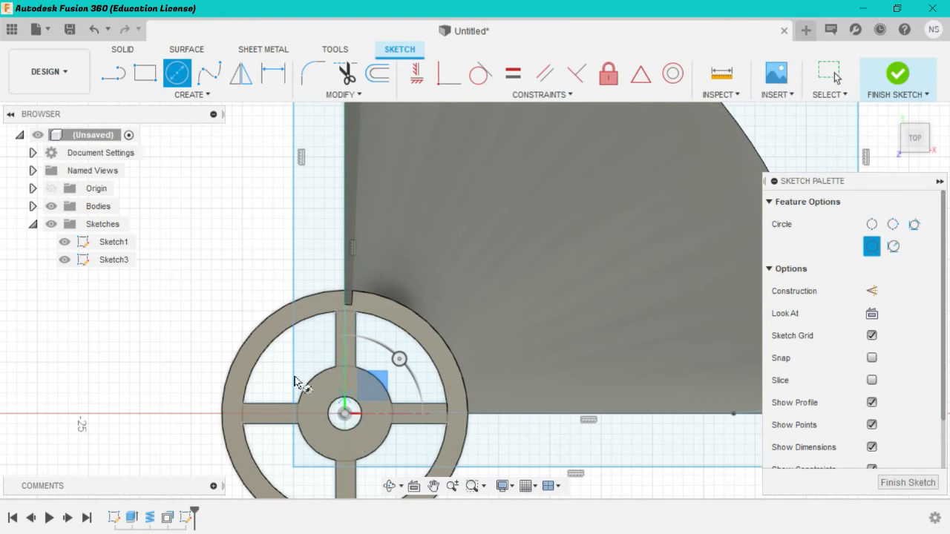
left_click(345, 414)
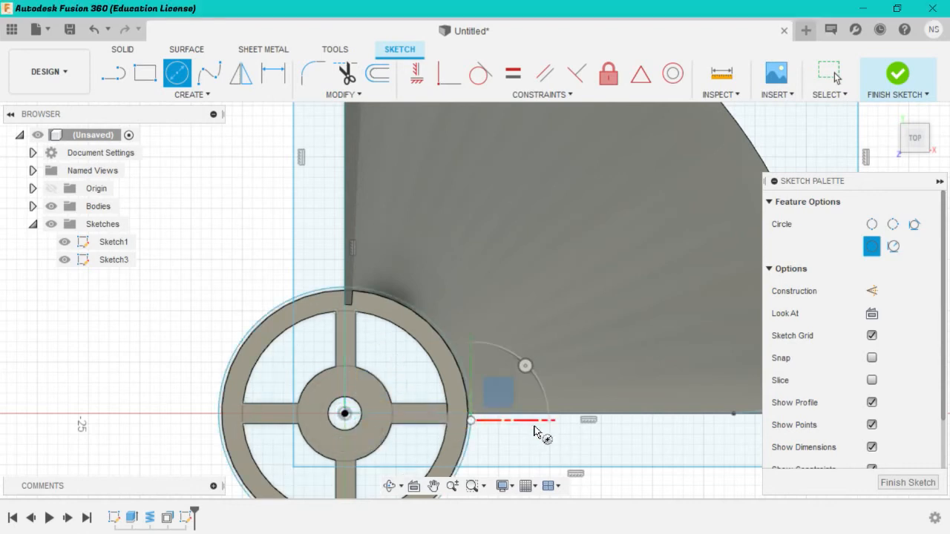
scroll(567, 454, "down", 3)
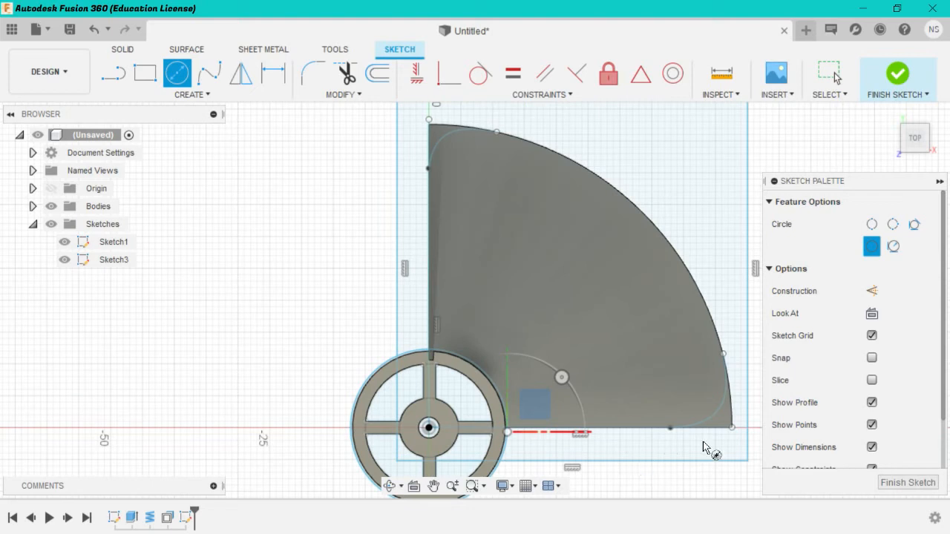
scroll(704, 453, "down", 2)
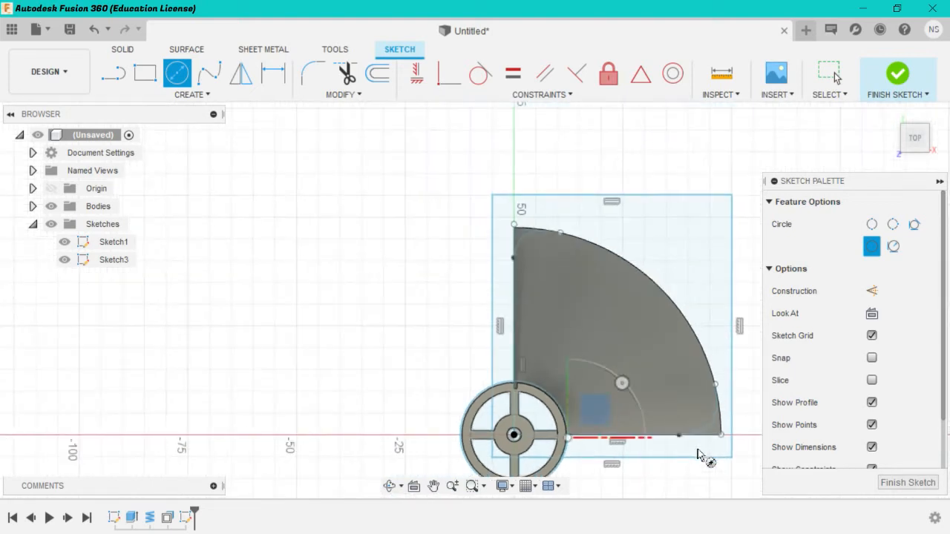
scroll(703, 456, "up", 4)
scroll(703, 456, "up", 1)
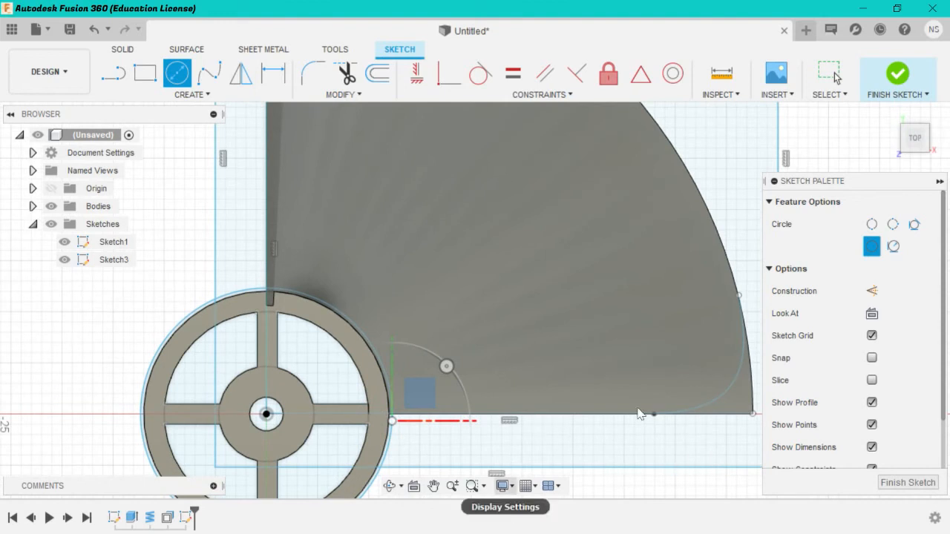
scroll(604, 248, "up", 3)
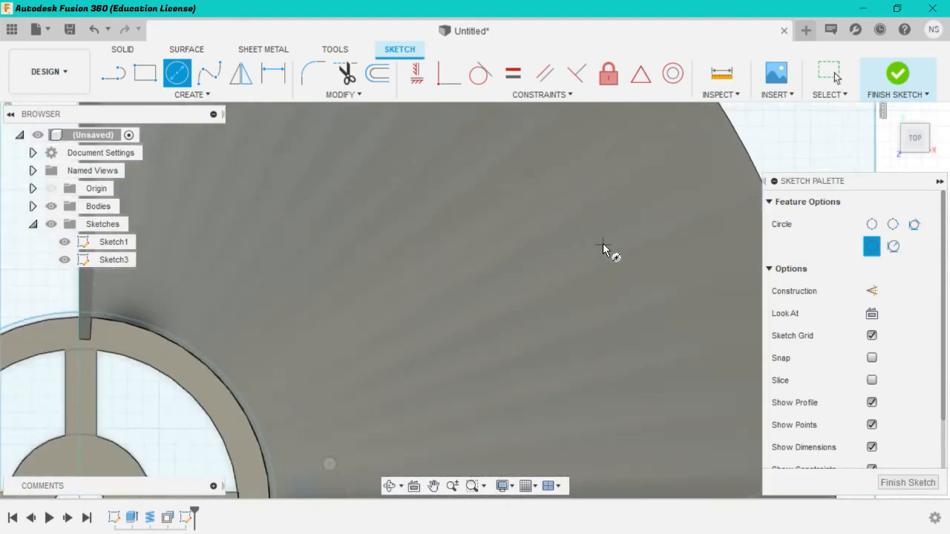
scroll(604, 248, "down", 4)
scroll(604, 249, "down", 3)
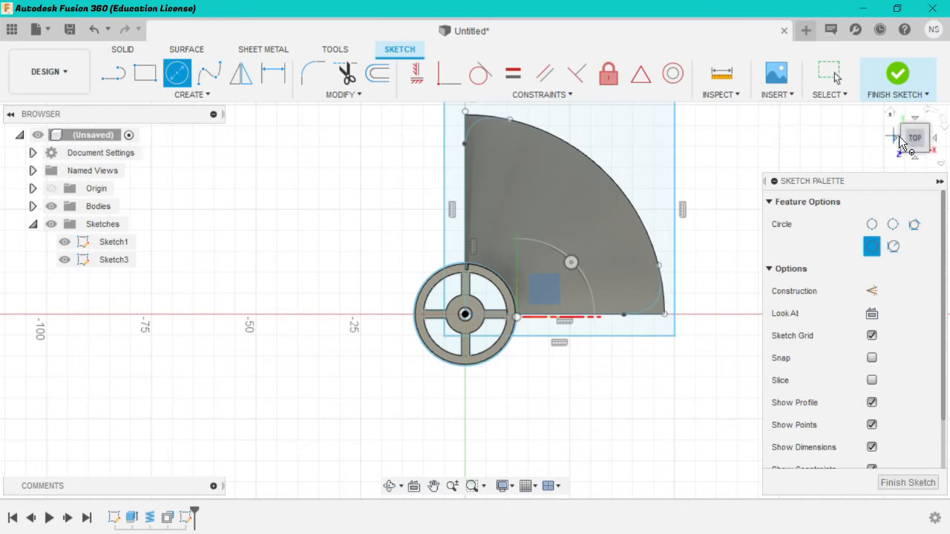
scroll(684, 168, "up", 4)
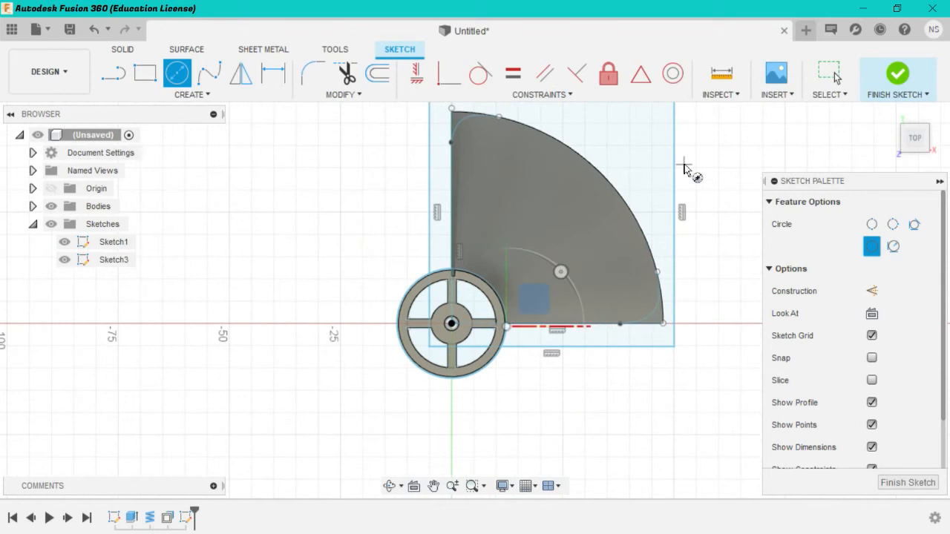
scroll(684, 168, "down", 8)
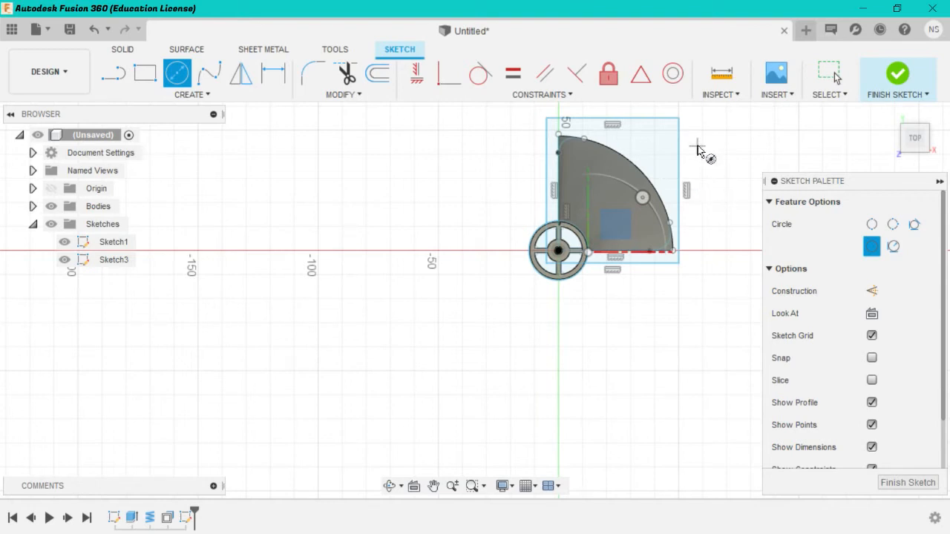
Step: Sketch a large circle centred on the hub's origin that passes along the blade's curved outer edge
middle_click_drag(559, 241, 348, 424)
scroll(347, 424, "up", 3)
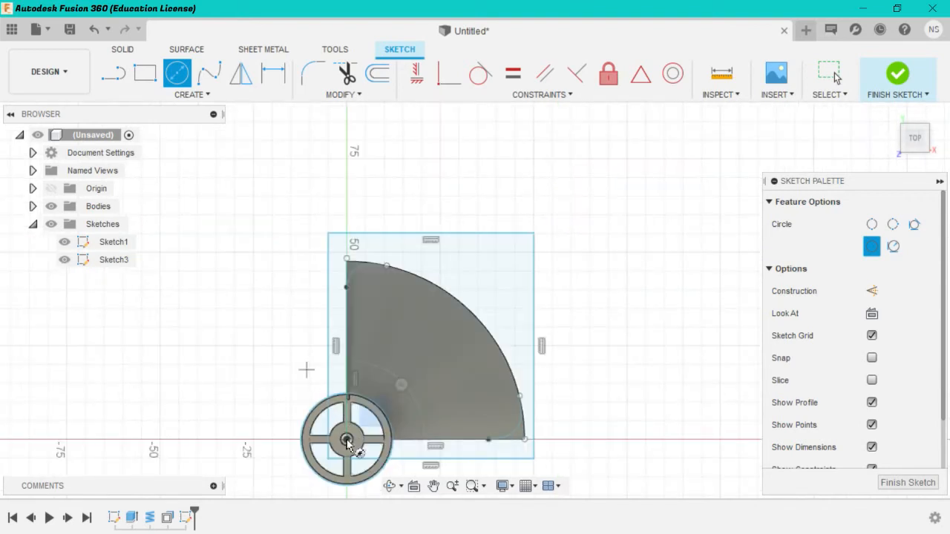
left_click(347, 439)
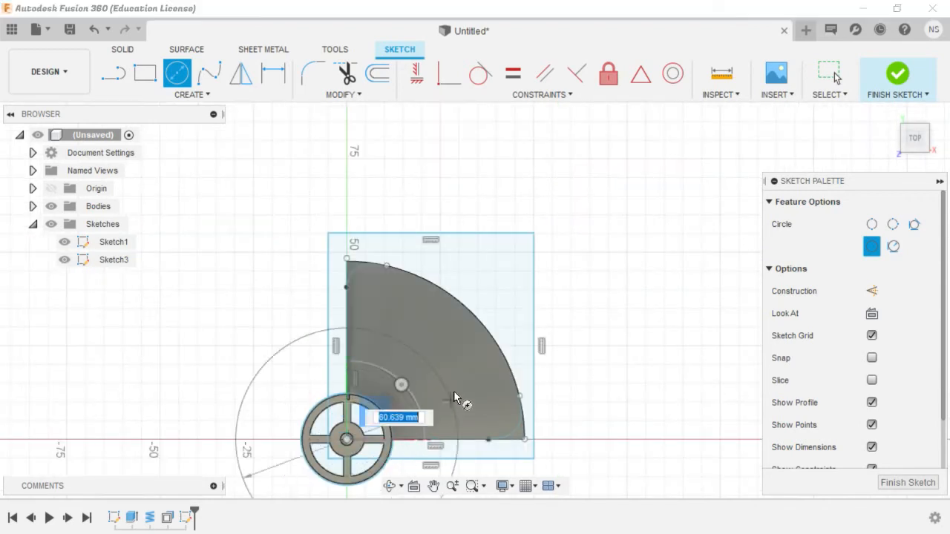
left_click(490, 335)
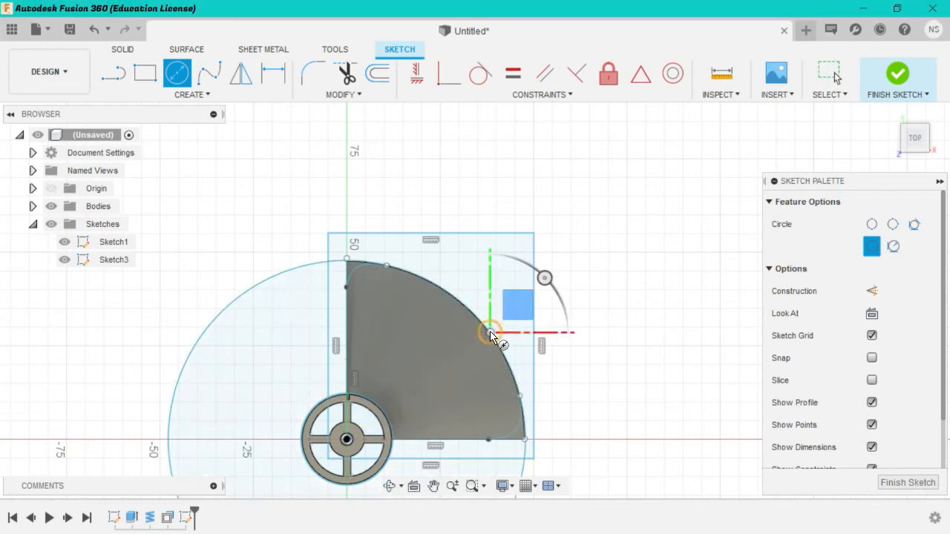
left_click(491, 154)
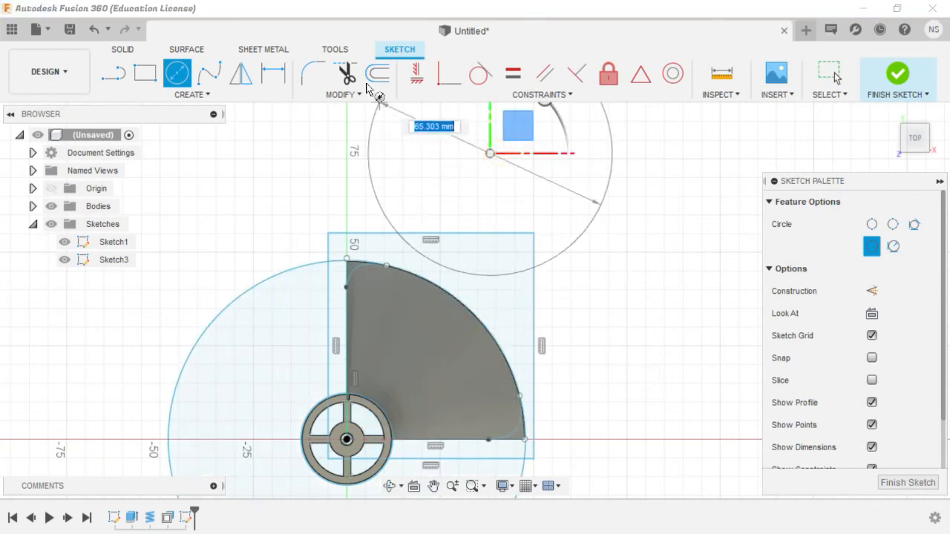
key("Escape")
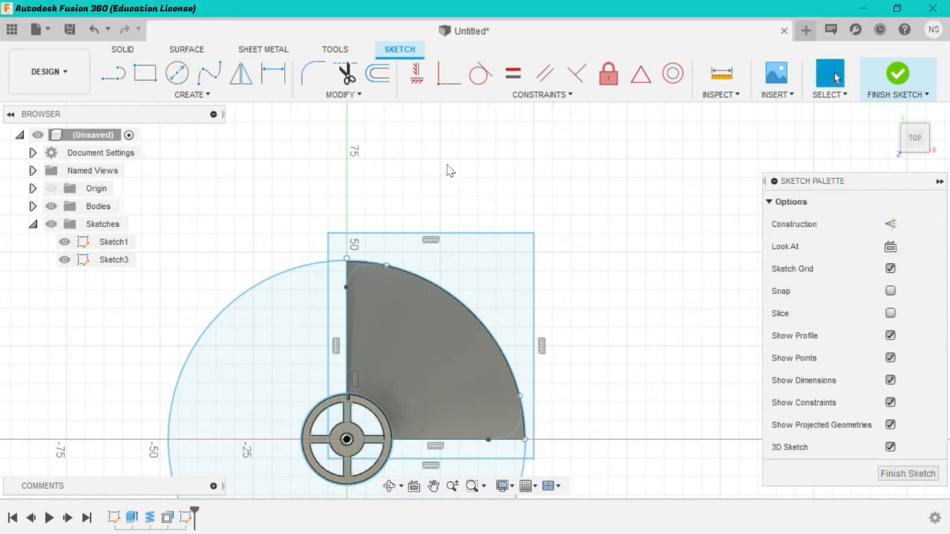
Step: Trim away the part of the large circle that lies outside the outer rectangle
left_click(345, 73)
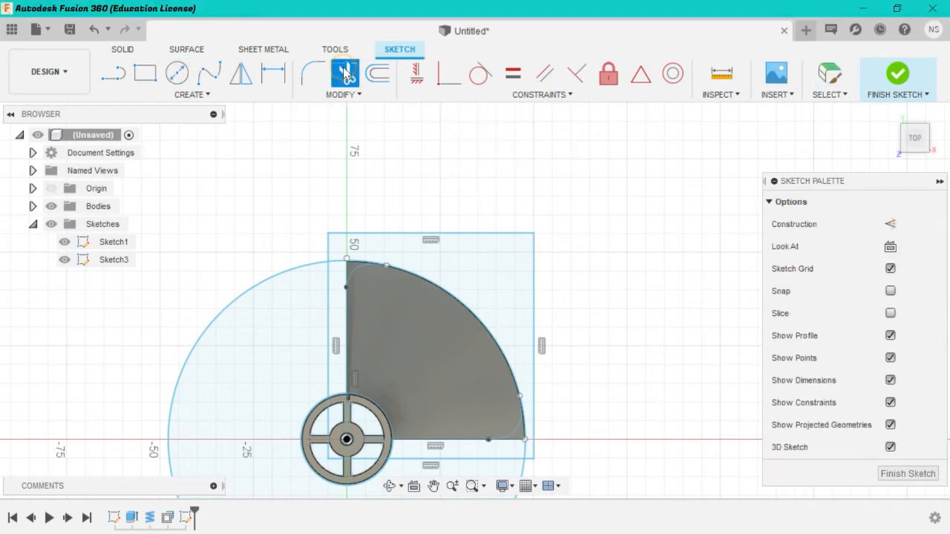
left_click(344, 359)
left_click(222, 311)
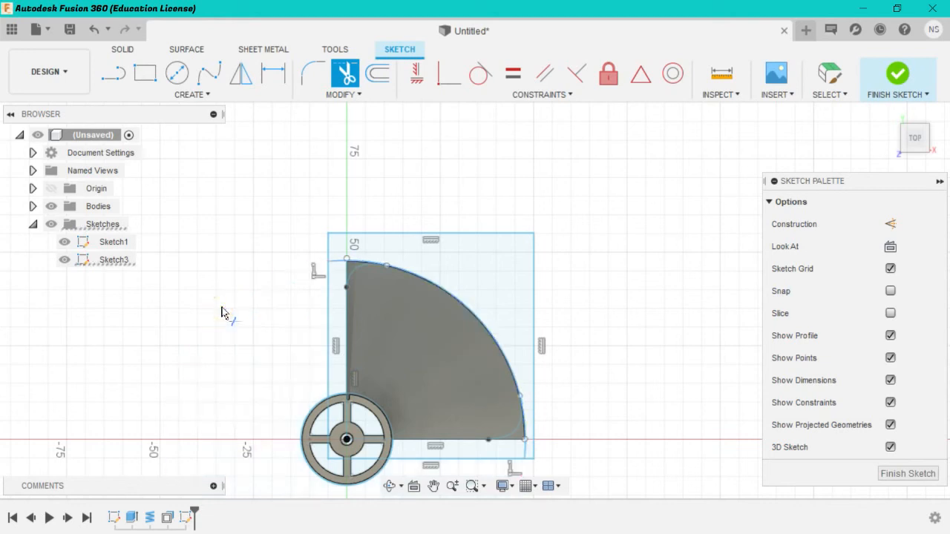
Step: Trim the hub circle outside the outer rectangle and the rectangle's two edges that run inside the hub circle
scroll(357, 441, "down", 2)
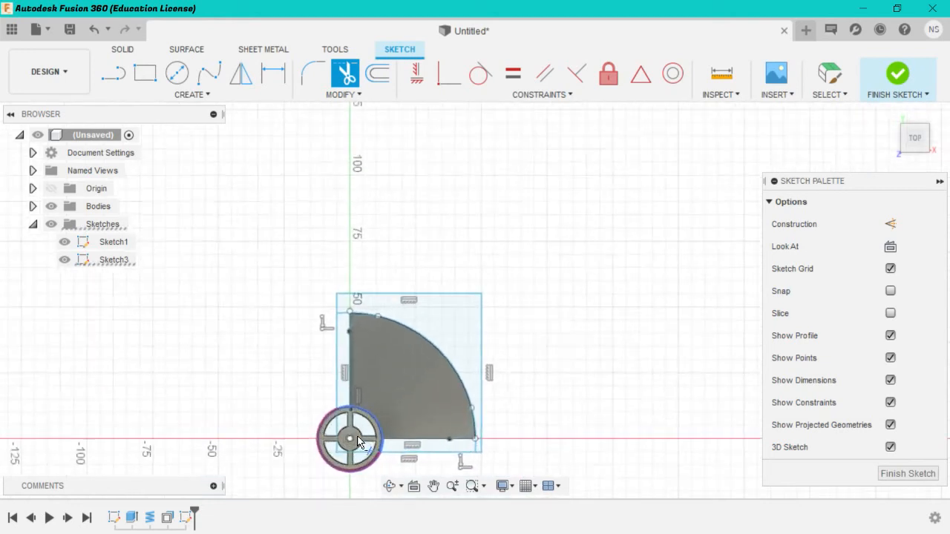
scroll(356, 442, "up", 6)
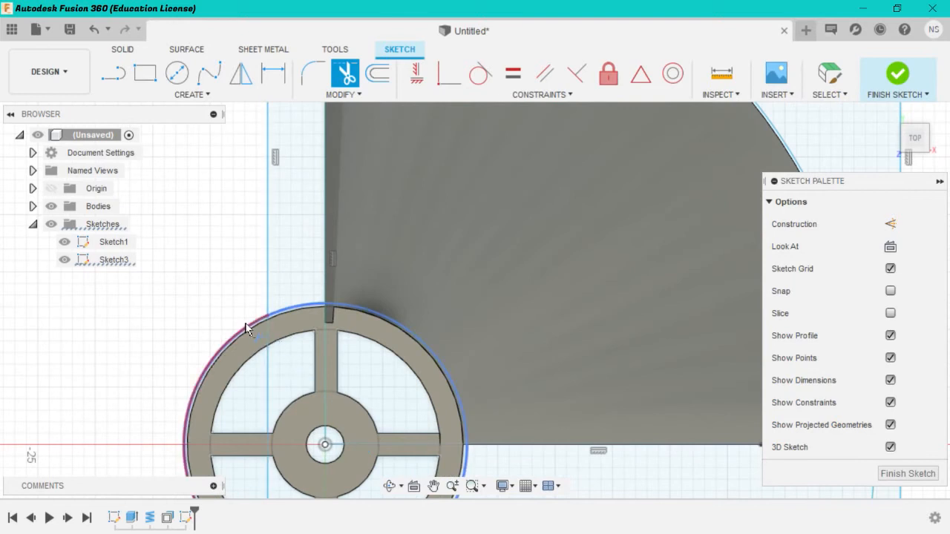
left_click(247, 327)
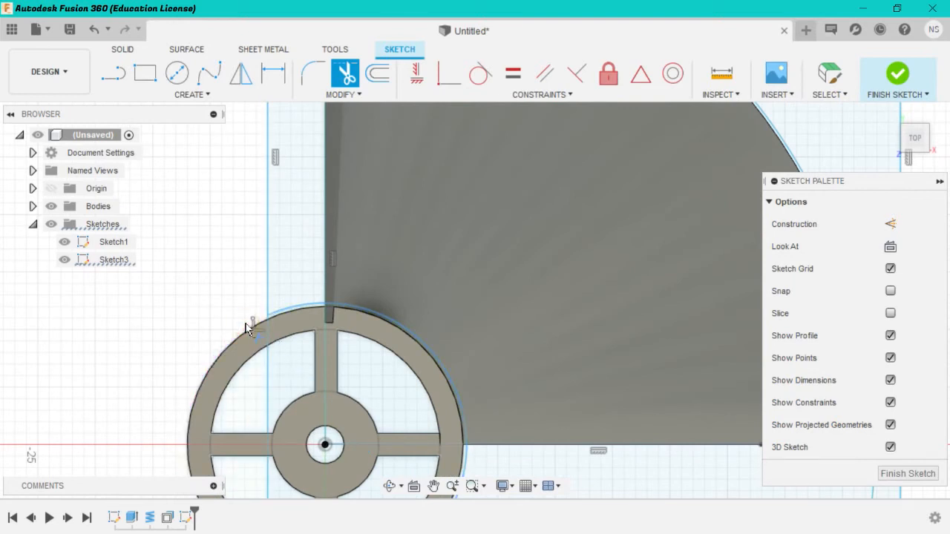
left_click(268, 369)
scroll(267, 369, "down", 4)
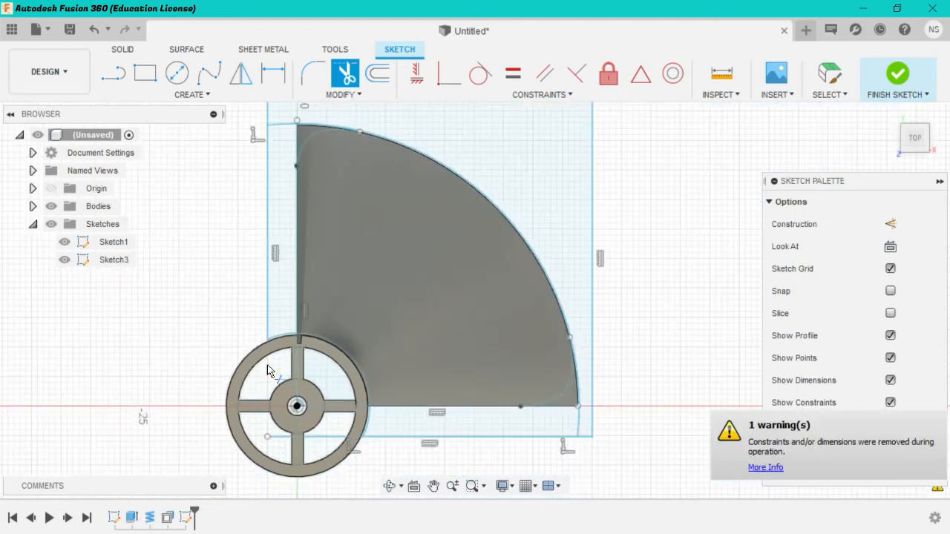
left_click(323, 438)
Step: Trim the inner profile's straight lines where they run inside the hub circle
scroll(324, 441, "down", 2)
scroll(324, 441, "up", 6)
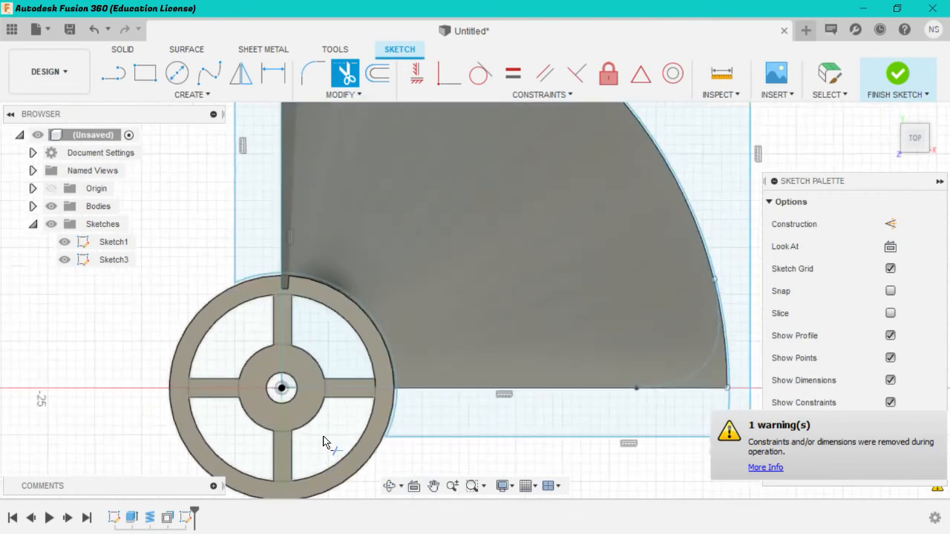
left_click(300, 340)
left_click(243, 267)
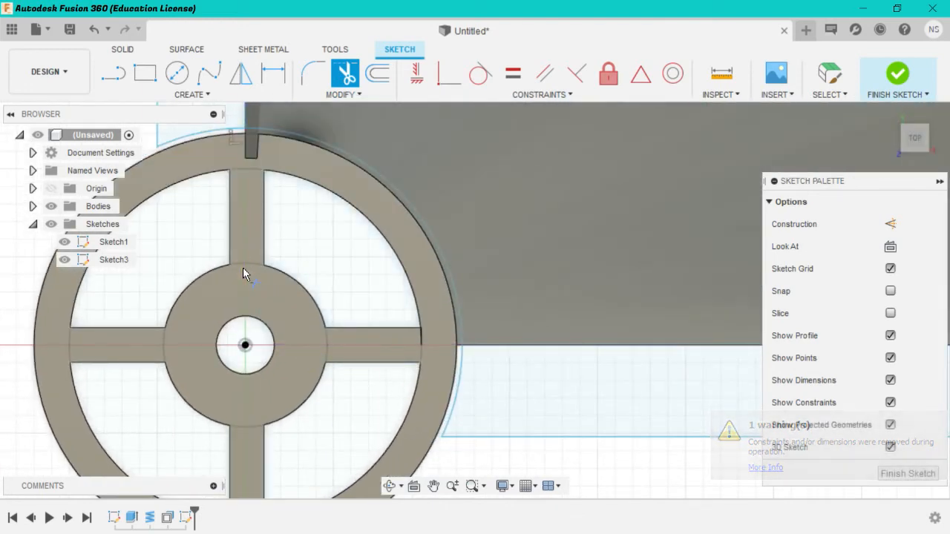
scroll(374, 220, "down", 3)
scroll(375, 220, "up", 3)
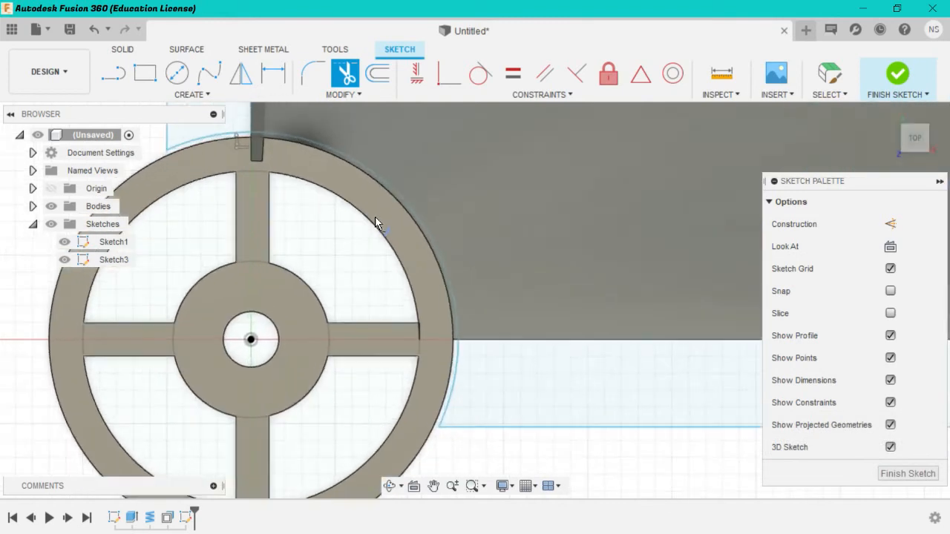
Step: Trim away the large circle's remaining arc and the end of the inner vertical line above the rounded tip corner
scroll(375, 220, "down", 6)
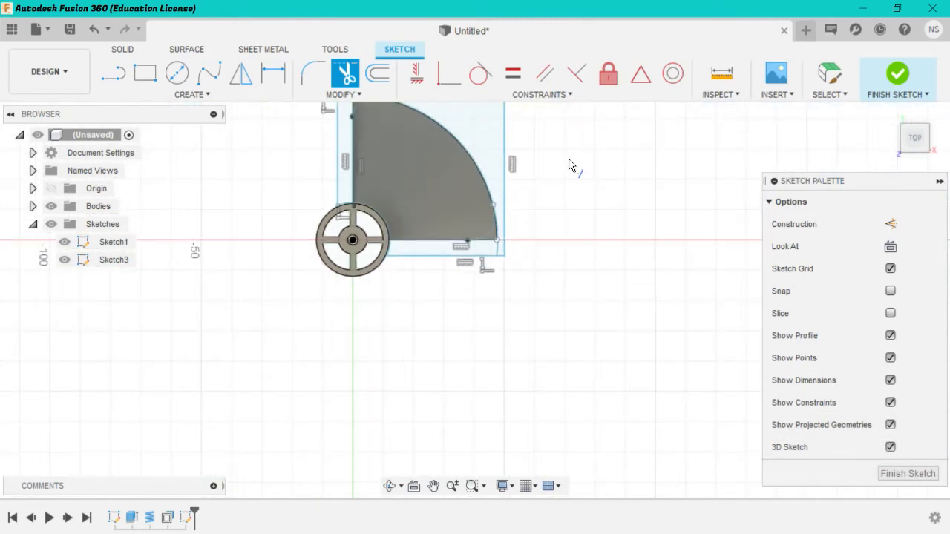
scroll(471, 237, "up", 10)
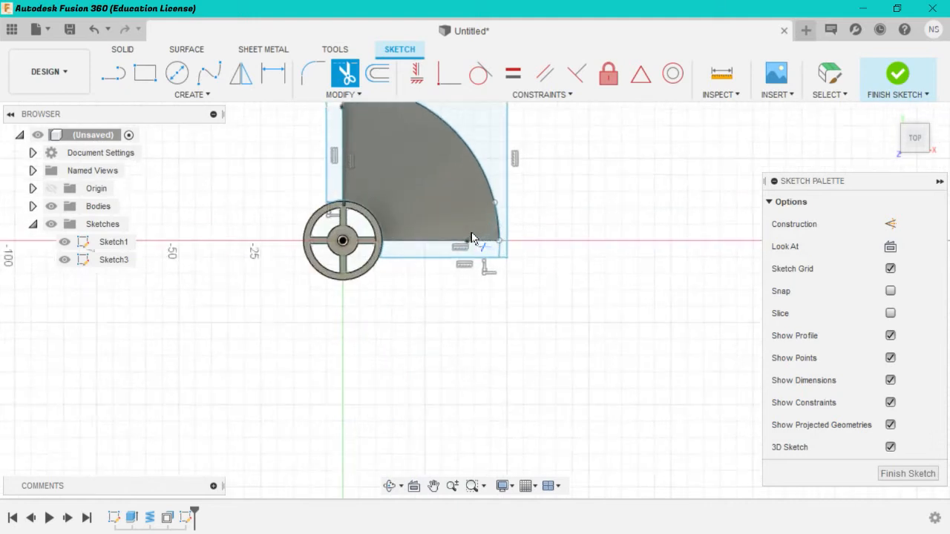
left_click(566, 220)
scroll(479, 411, "down", 6)
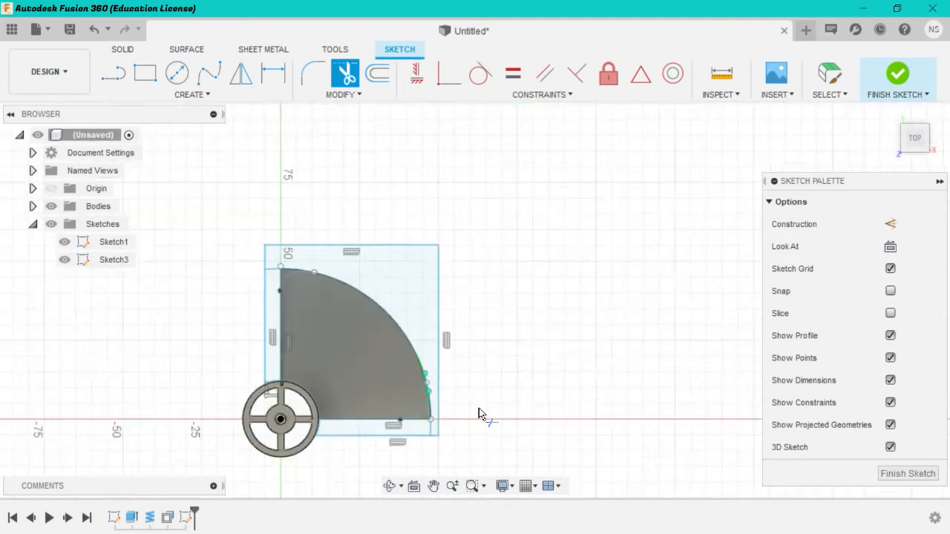
scroll(479, 411, "up", 3)
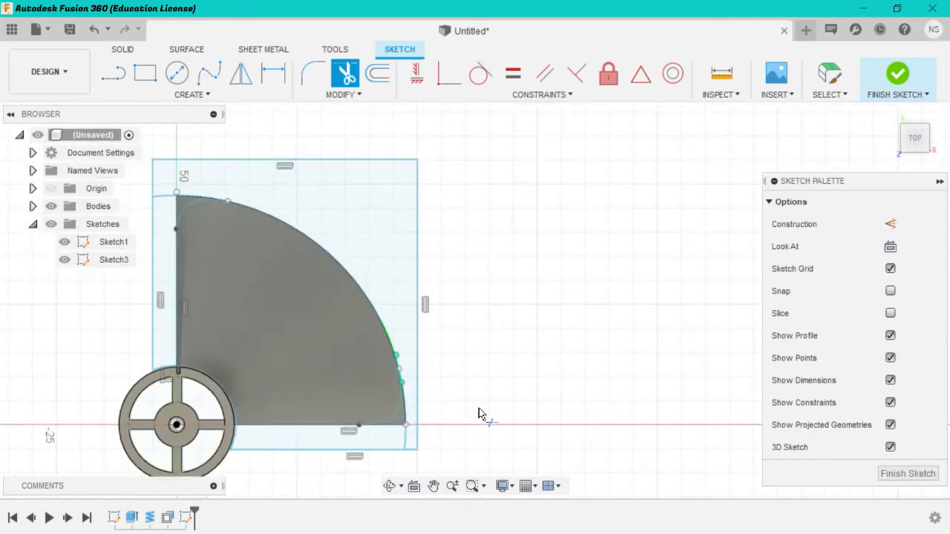
left_click(135, 178)
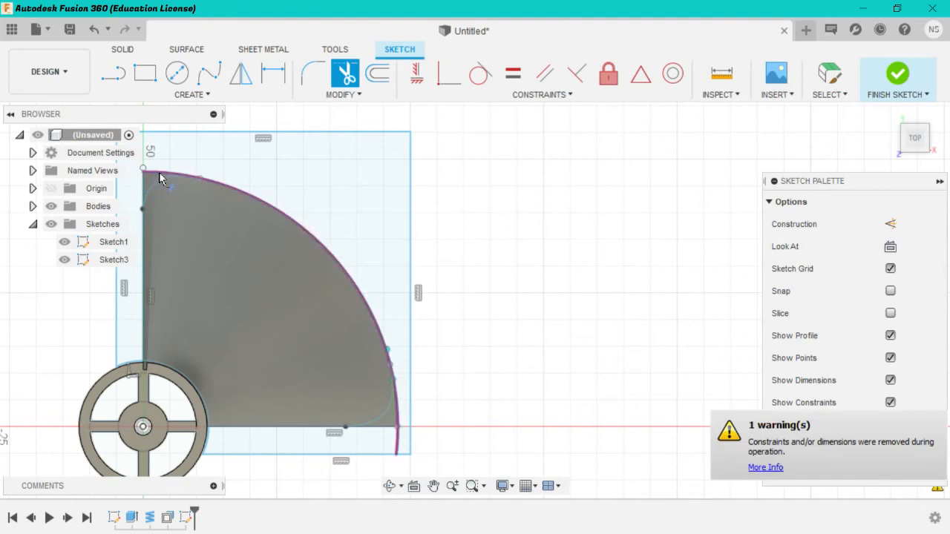
left_click(161, 178)
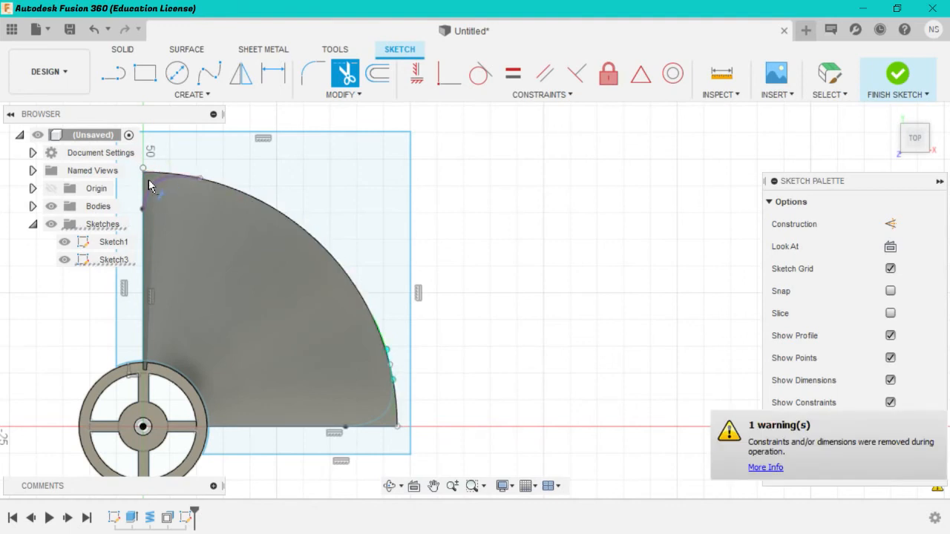
left_click(140, 184)
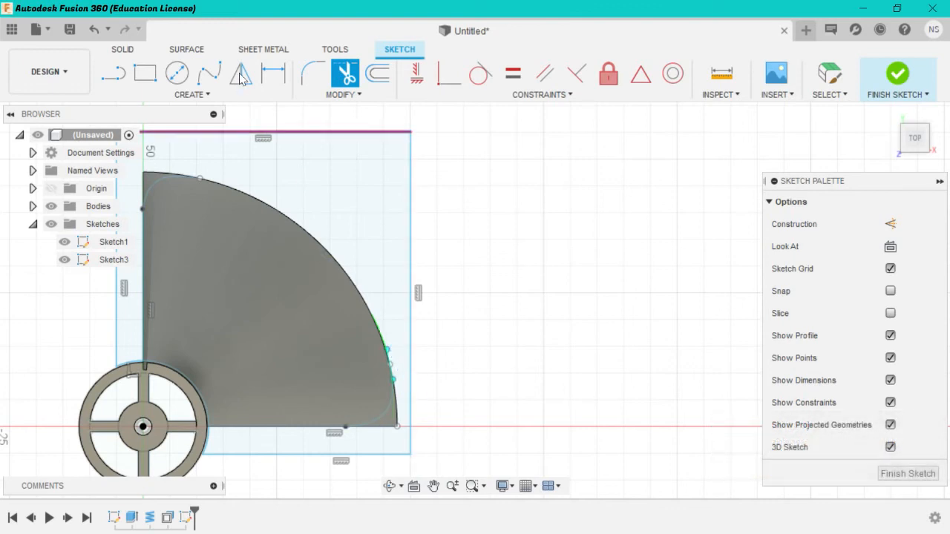
Step: Draw a spline along the blade's curved edge joining the upper and lower rounded corner splines, and finish the sketch
left_click(209, 75)
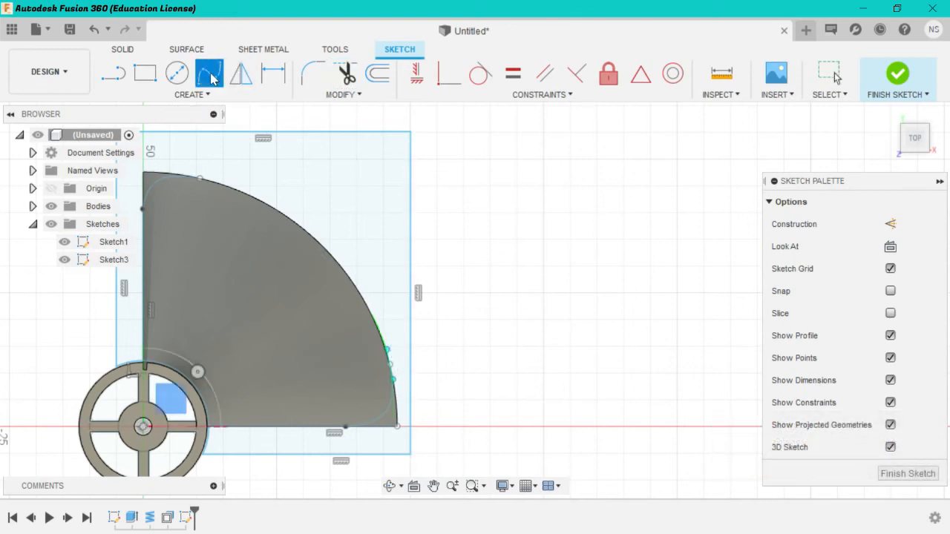
left_click(201, 179)
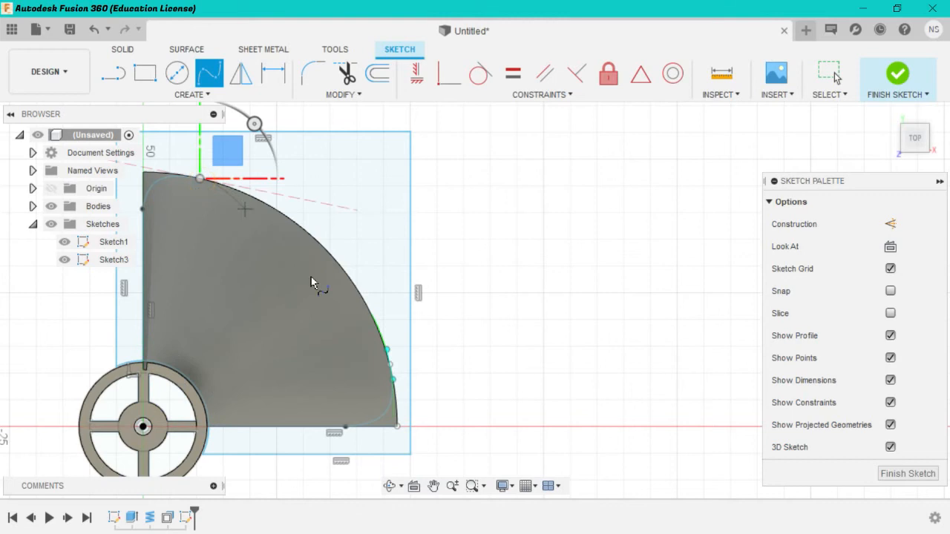
left_click(390, 365)
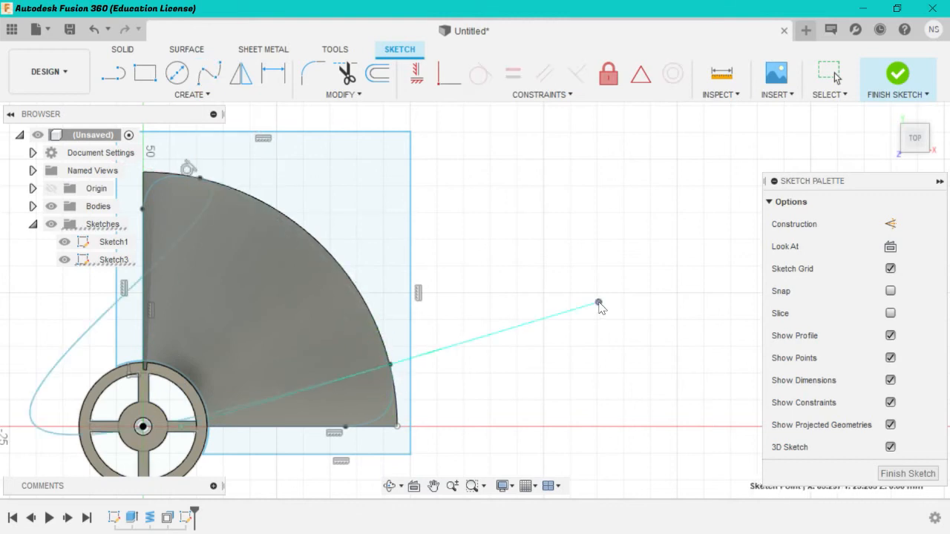
double_click(599, 303)
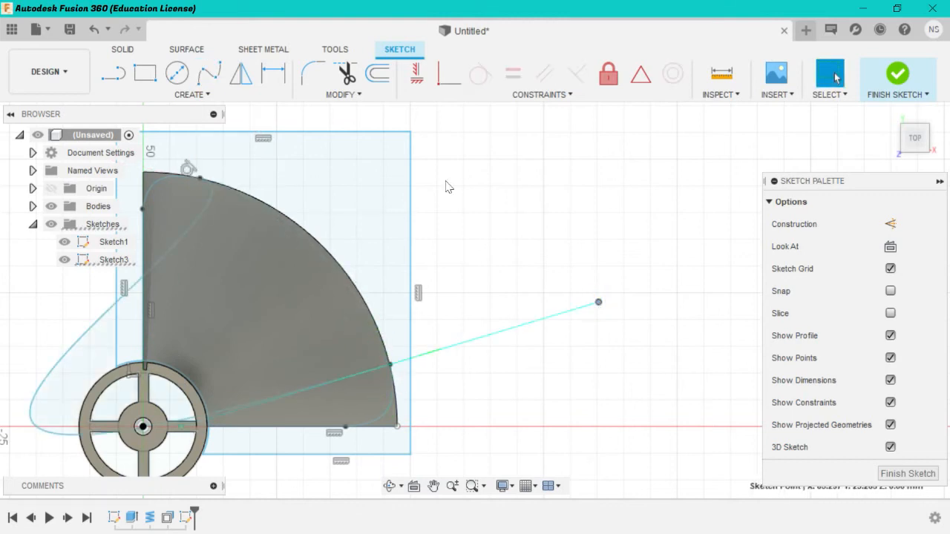
left_click(86, 36)
key("t")
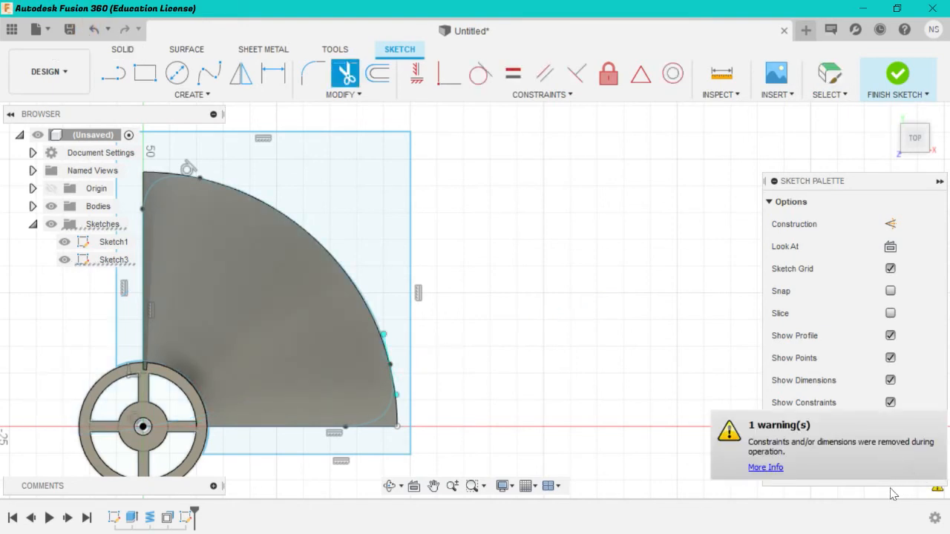
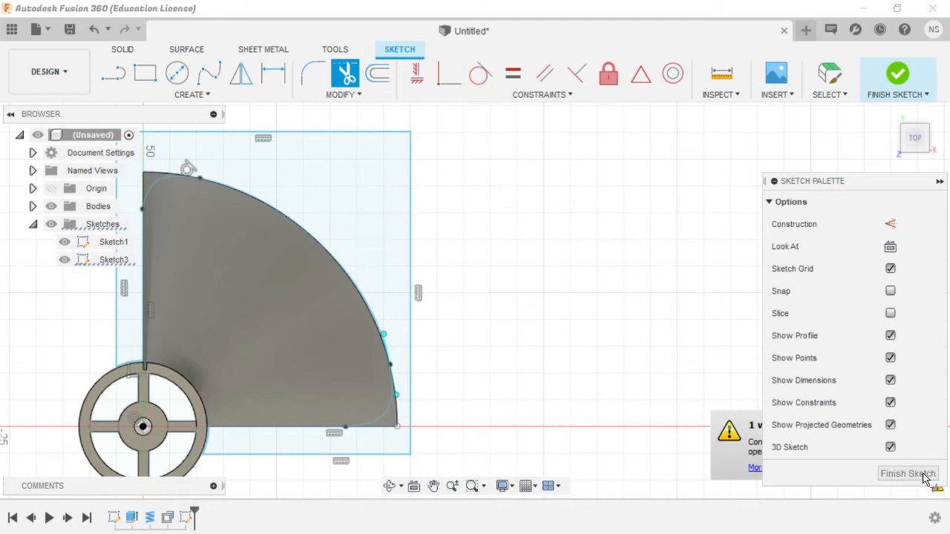
left_click(926, 475)
scroll(618, 347, "up", 3)
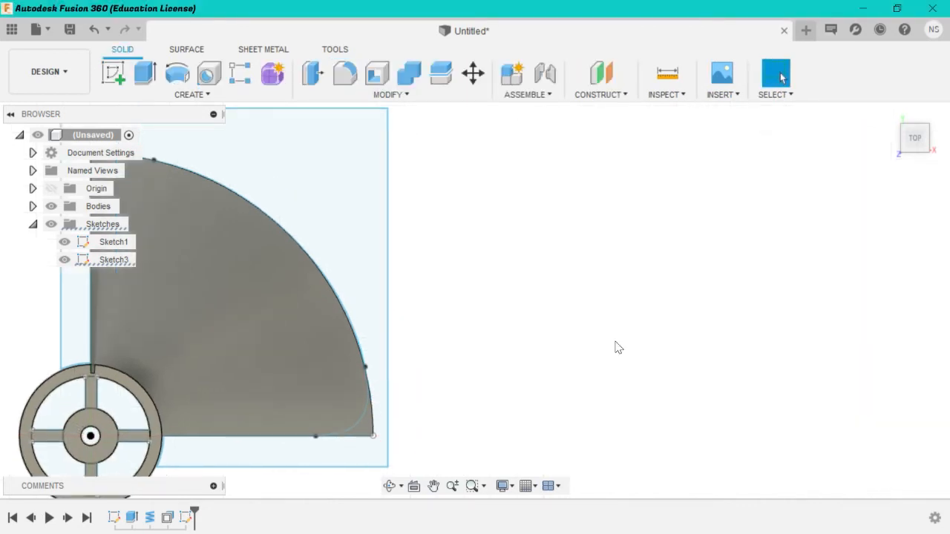
Step: Cut the blade by extruding the outer frame profile 75 mm to one side through it
scroll(617, 347, "down", 6)
left_click(459, 249)
mouse_move(460, 249)
middle_mouse_down("shift")
mouse_move(364, 245)
mouse_move(325, 258)
mouse_move(375, 231)
mouse_move(390, 243)
mouse_move(454, 167)
mouse_move(426, 234)
mouse_move(464, 208)
mouse_move(490, 230)
mouse_move(512, 181)
middle_mouse_up("shift")
mouse_move(920, 138)
left_mouse_down()
mouse_move(907, 125)
mouse_move(924, 127)
mouse_move(913, 138)
mouse_move(933, 115)
mouse_move(917, 132)
mouse_move(923, 126)
mouse_move(903, 123)
mouse_move(920, 128)
mouse_move(914, 147)
mouse_move(913, 138)
left_mouse_up()
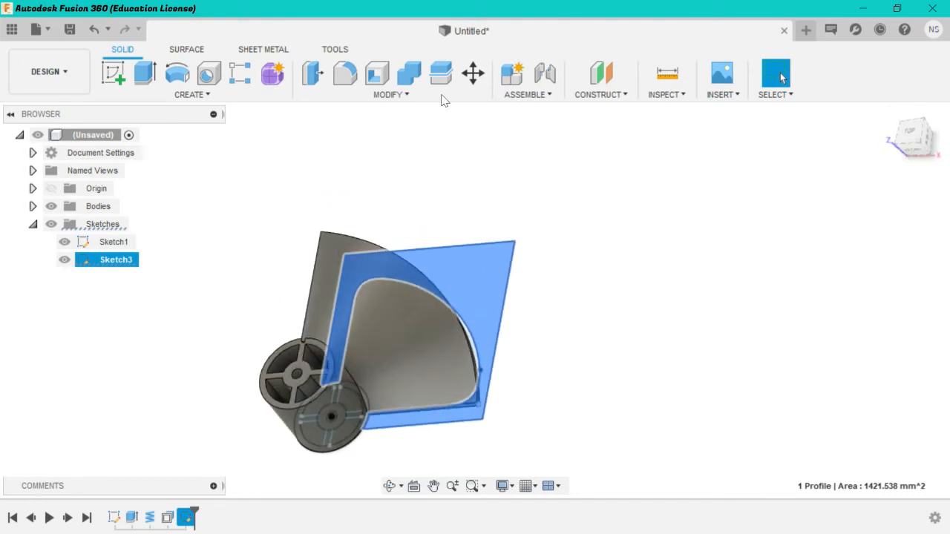
left_click(148, 74)
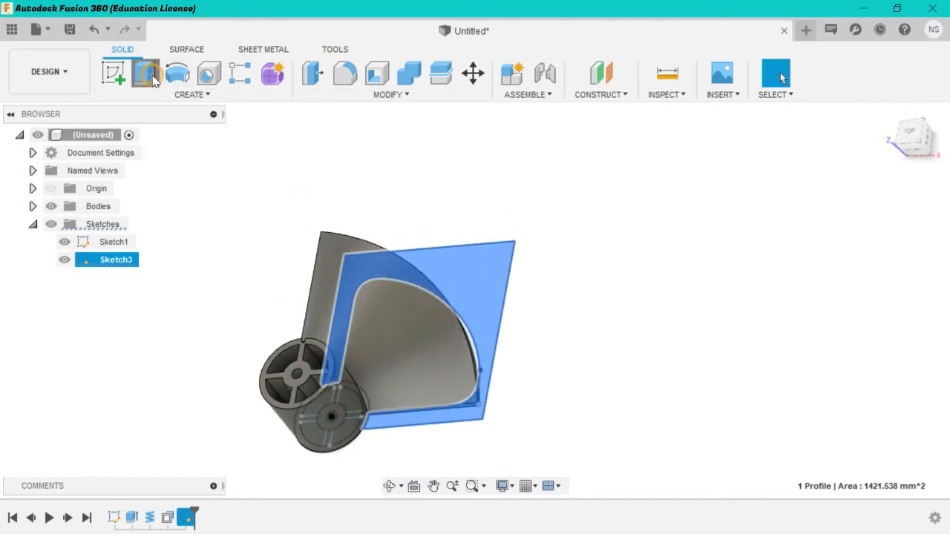
left_click_drag(404, 288, 270, 219)
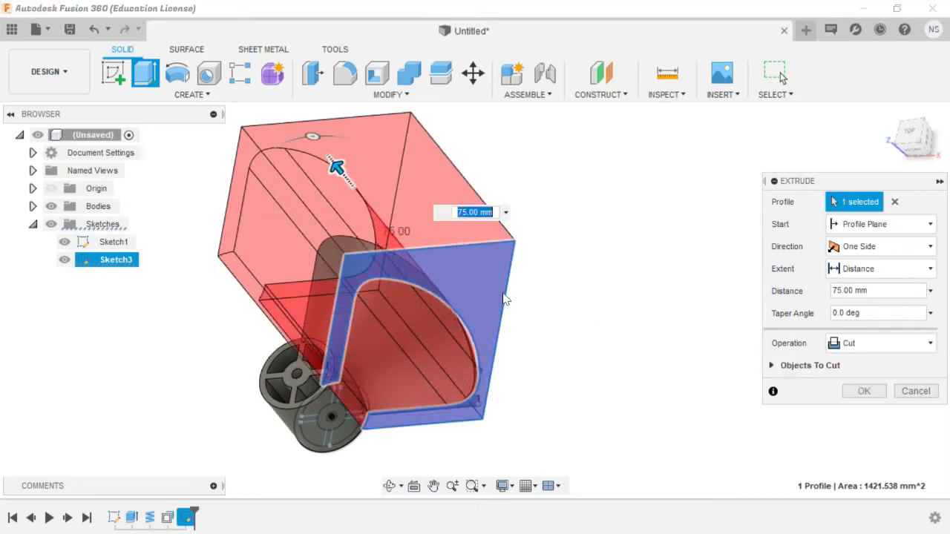
left_click(863, 392)
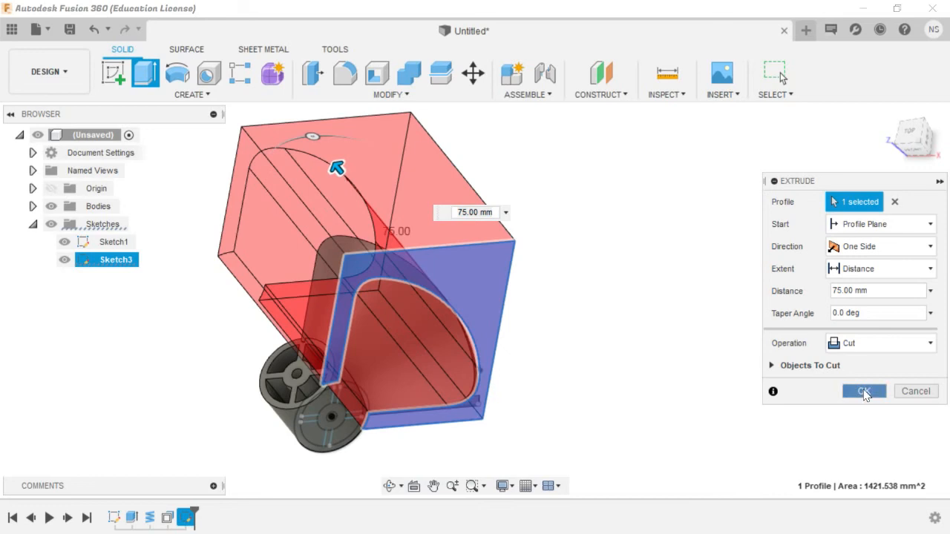
Step: Edit the blade-trimming cut to extrude in two directions, with a side 2 distance of 10 mm
mouse_move(909, 136)
left_mouse_down()
mouse_move(932, 138)
mouse_move(920, 45)
mouse_move(913, 153)
left_mouse_up()
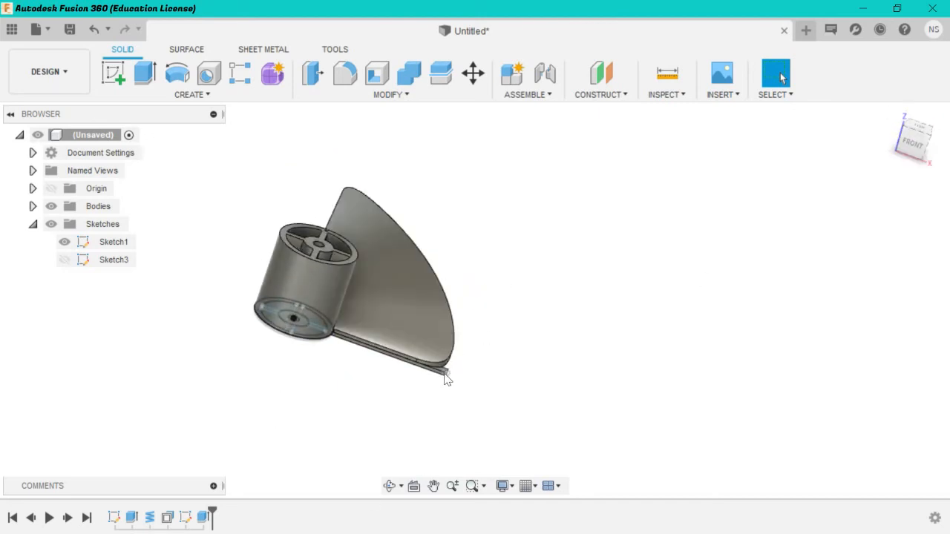
right_click(203, 517)
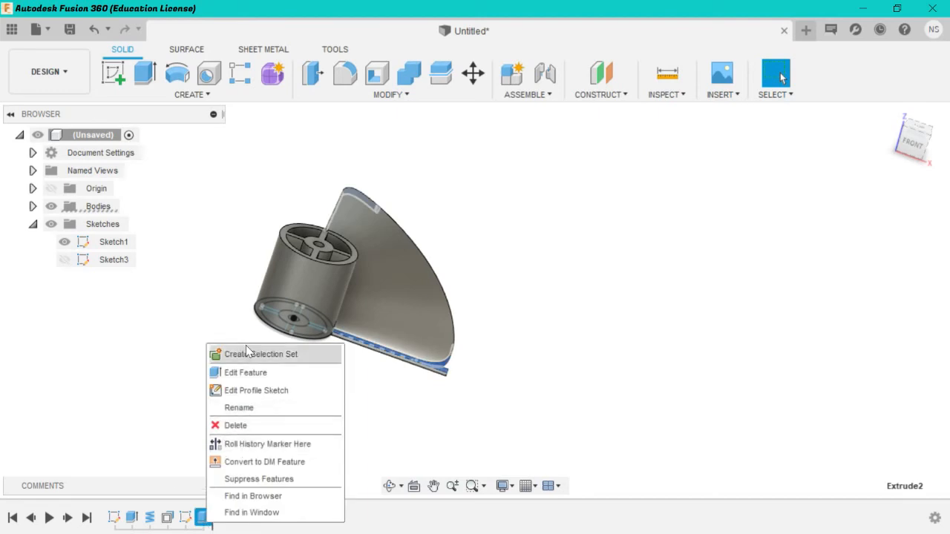
left_click(254, 372)
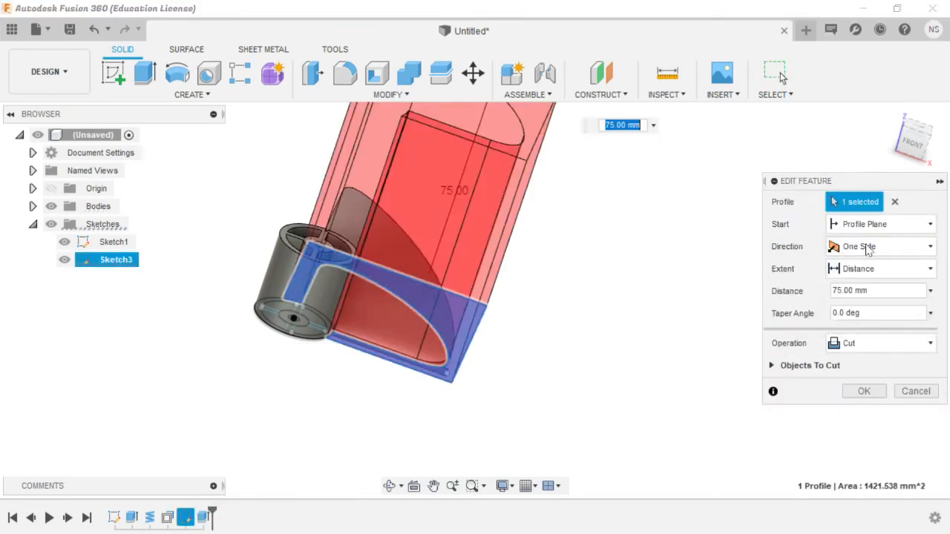
left_click(862, 246)
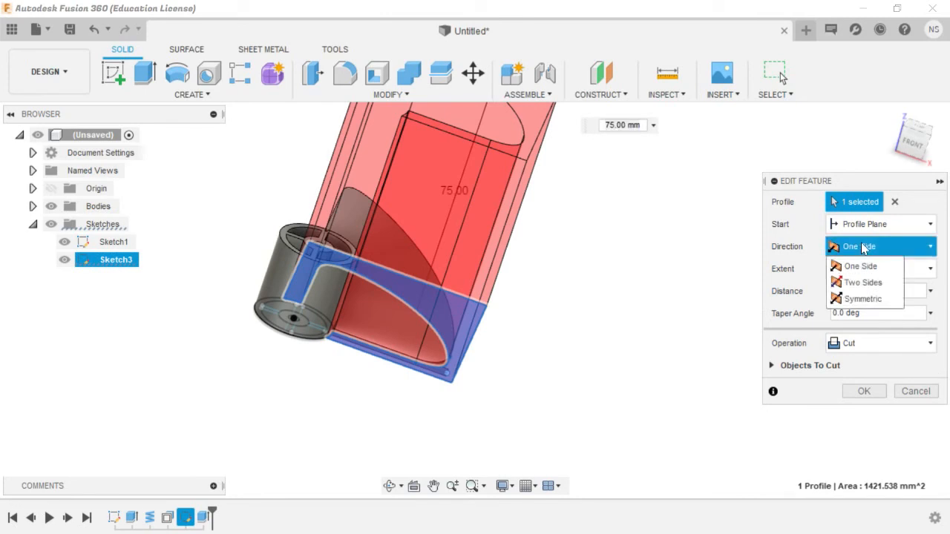
left_click(857, 281)
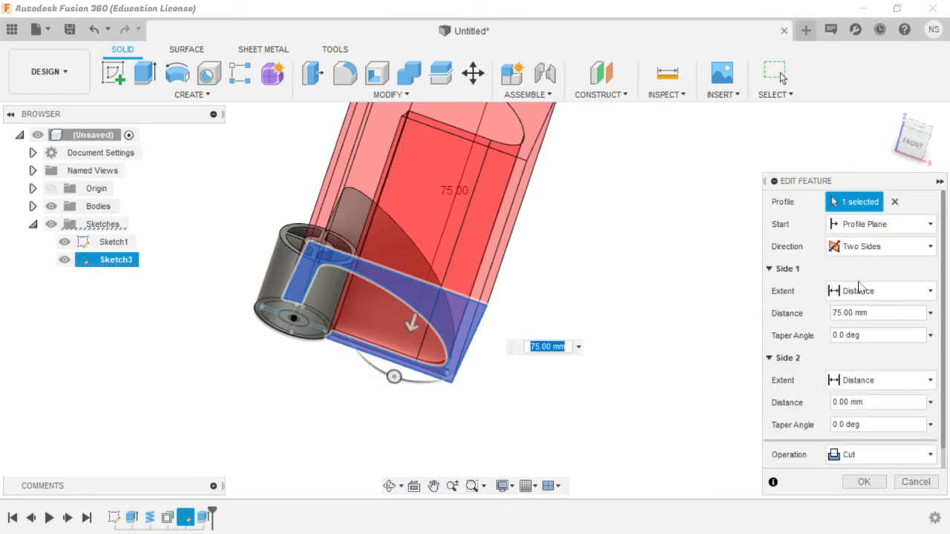
left_click(412, 325)
left_click_drag(412, 327, 398, 354)
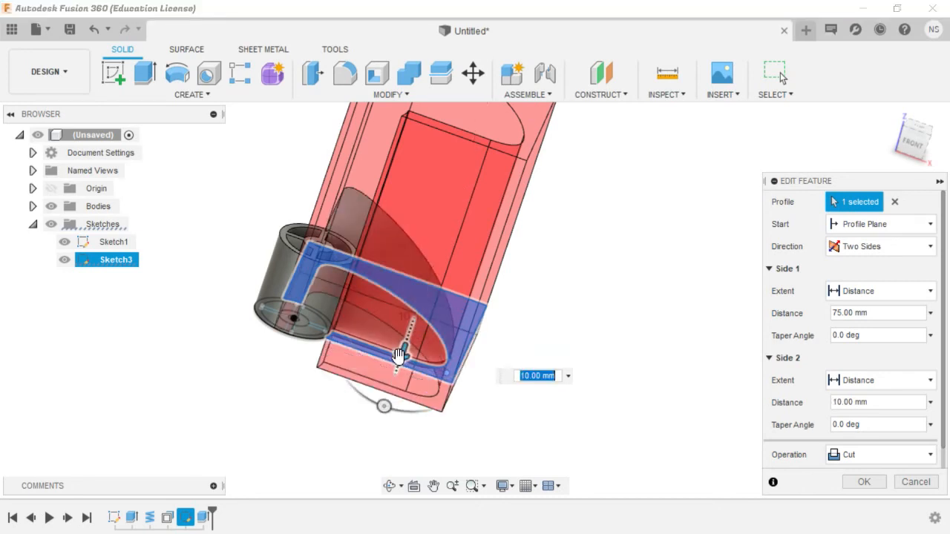
left_click(861, 483)
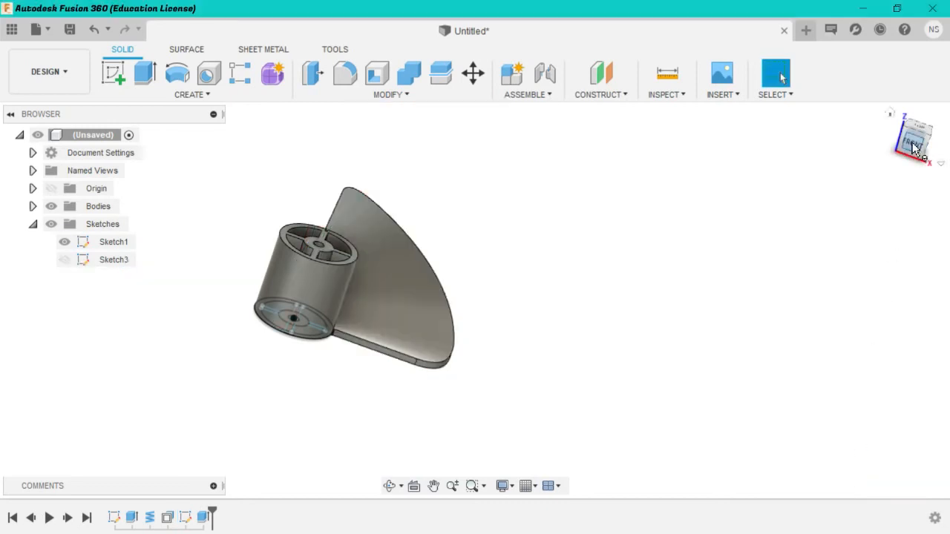
mouse_move(913, 149)
left_mouse_down()
mouse_move(892, 138)
mouse_move(895, 176)
mouse_move(872, 151)
mouse_move(901, 130)
mouse_move(913, 162)
mouse_move(914, 148)
left_mouse_up()
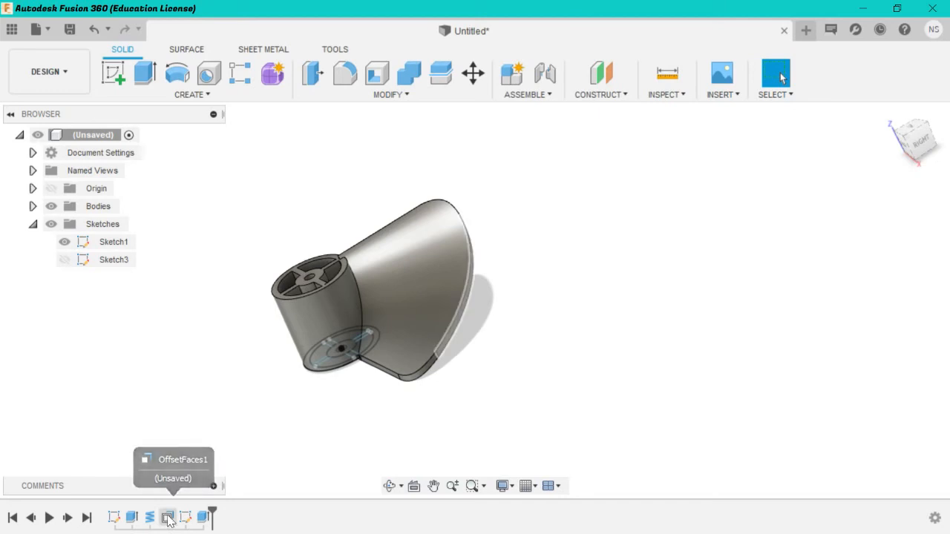
mouse_move(920, 142)
left_mouse_down()
mouse_move(932, 157)
mouse_move(911, 151)
mouse_move(924, 156)
left_mouse_up()
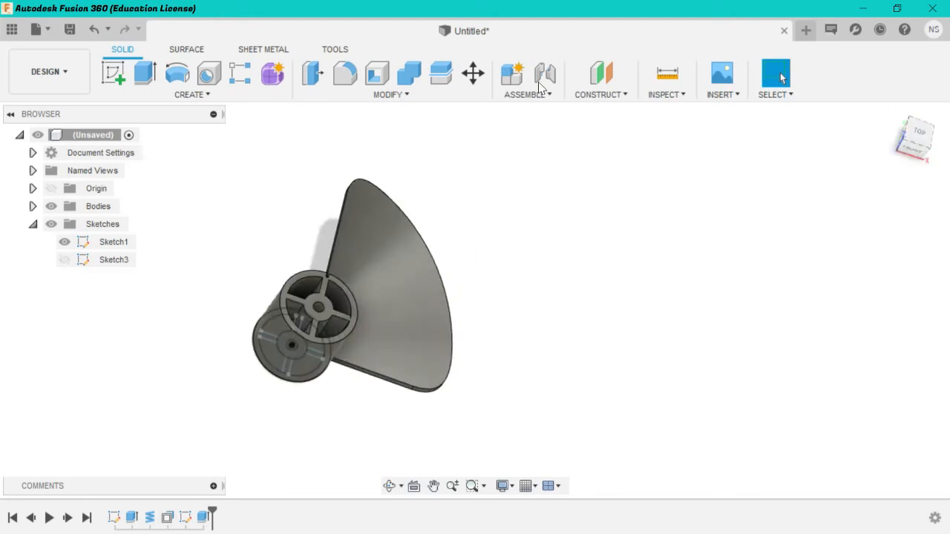
left_click(191, 95)
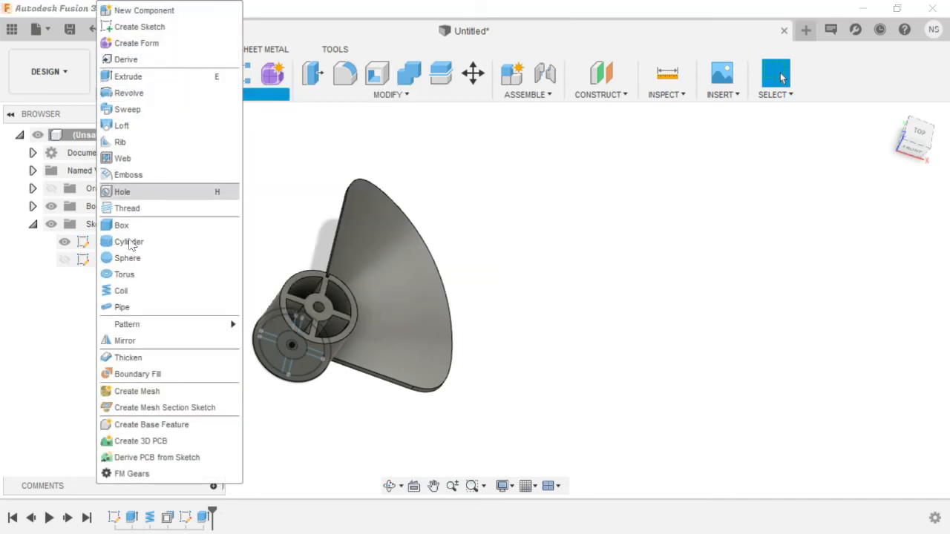
left_click(149, 339)
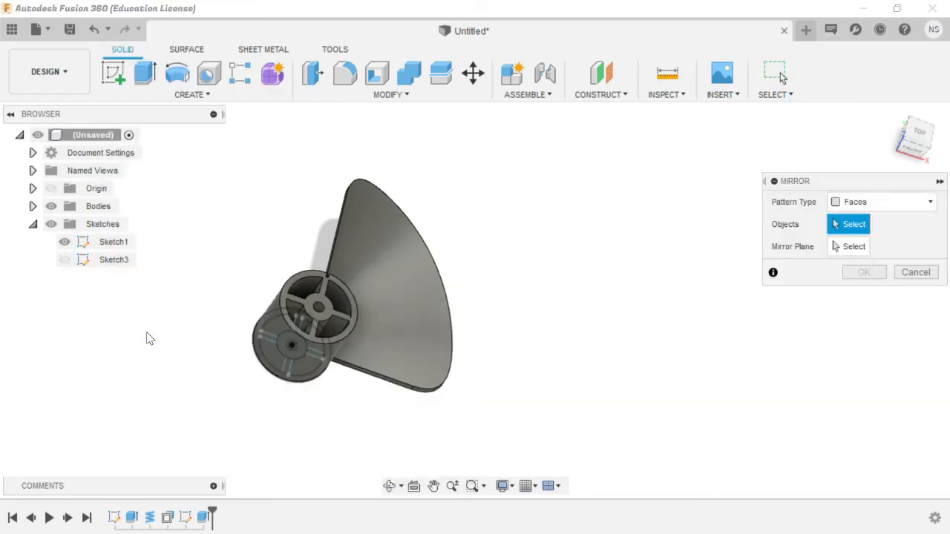
left_click(199, 93)
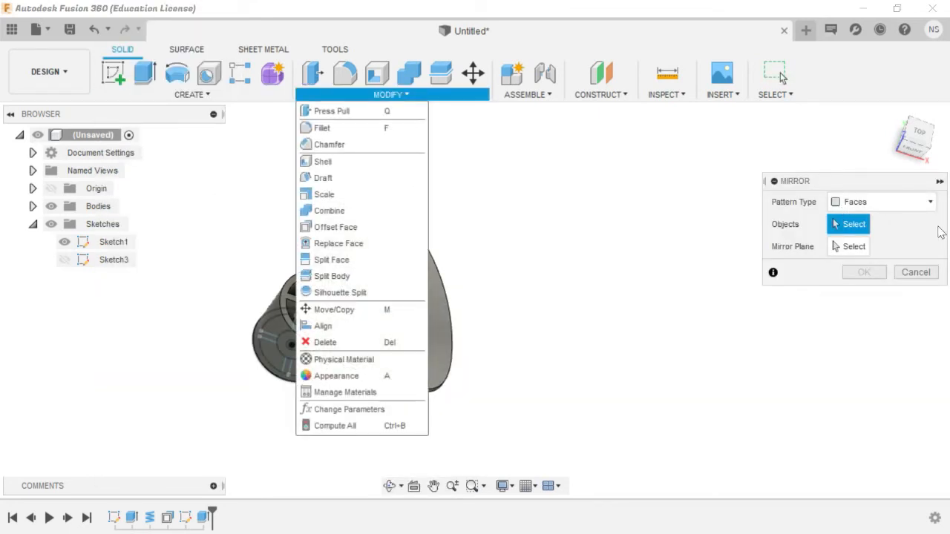
left_click(921, 275)
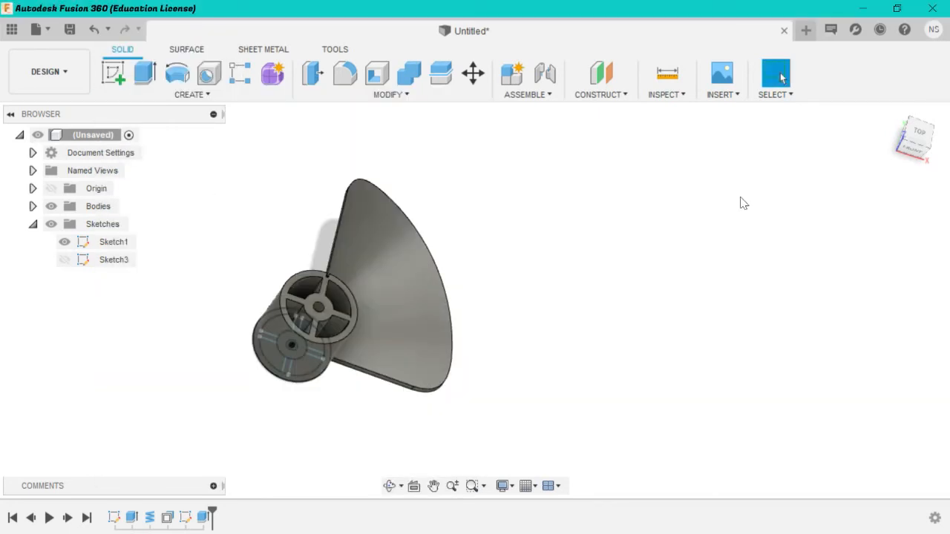
left_click(239, 96)
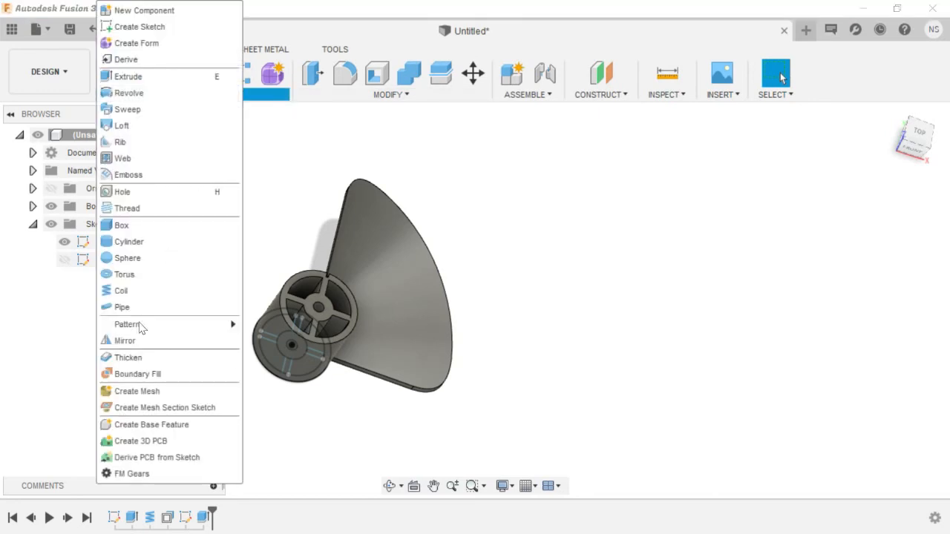
mouse_move(137, 330)
left_click(261, 344)
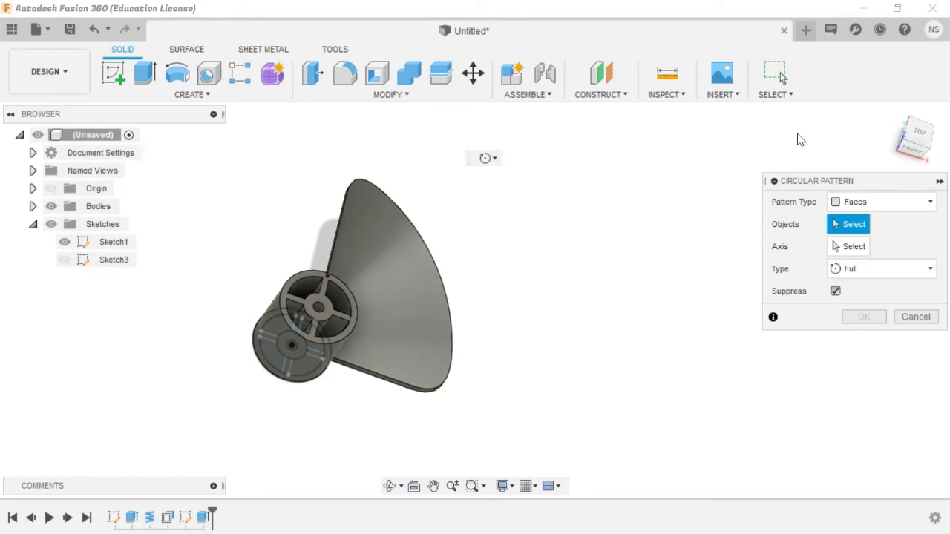
left_click(917, 139)
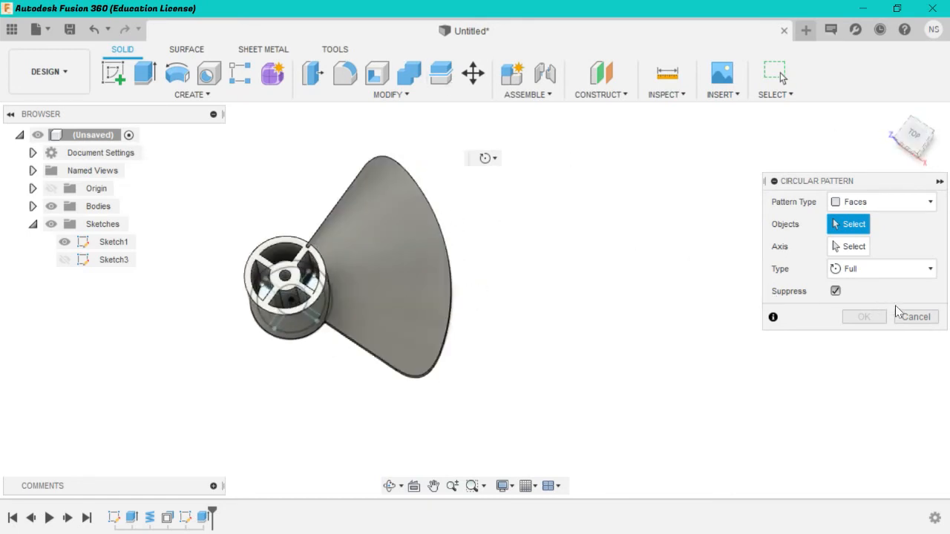
left_click(913, 317)
Step: Change the blade coil's operation to New Body and check the blade's body in the expanded bodies list
right_click(150, 518)
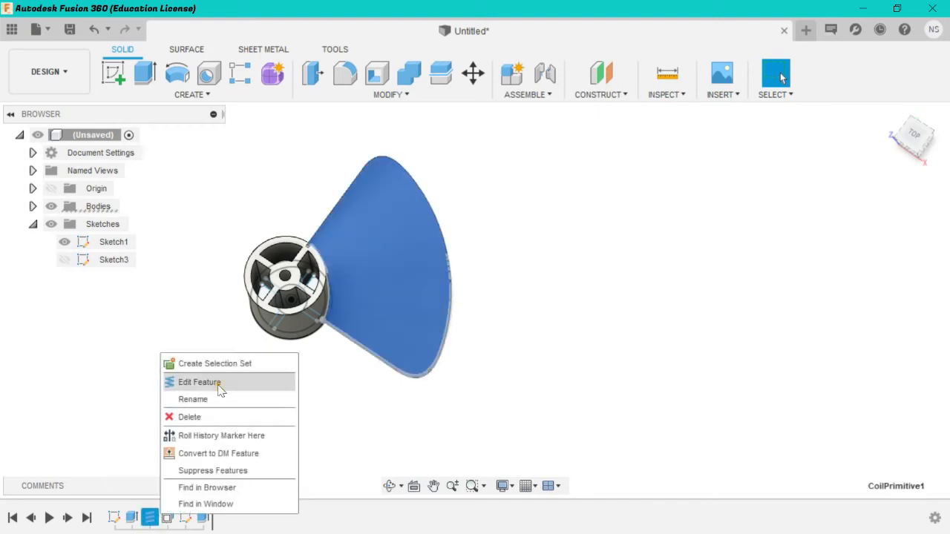
left_click(216, 383)
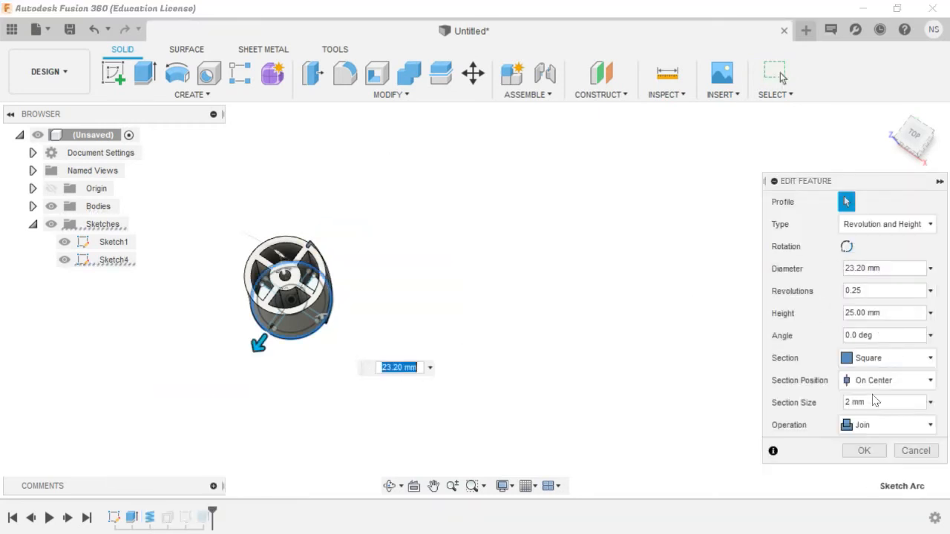
left_click(873, 423)
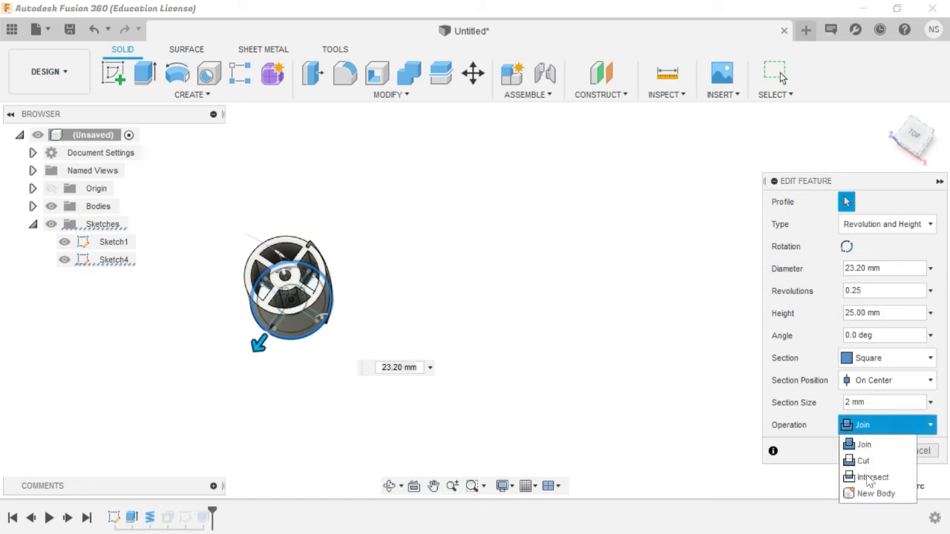
left_click(868, 494)
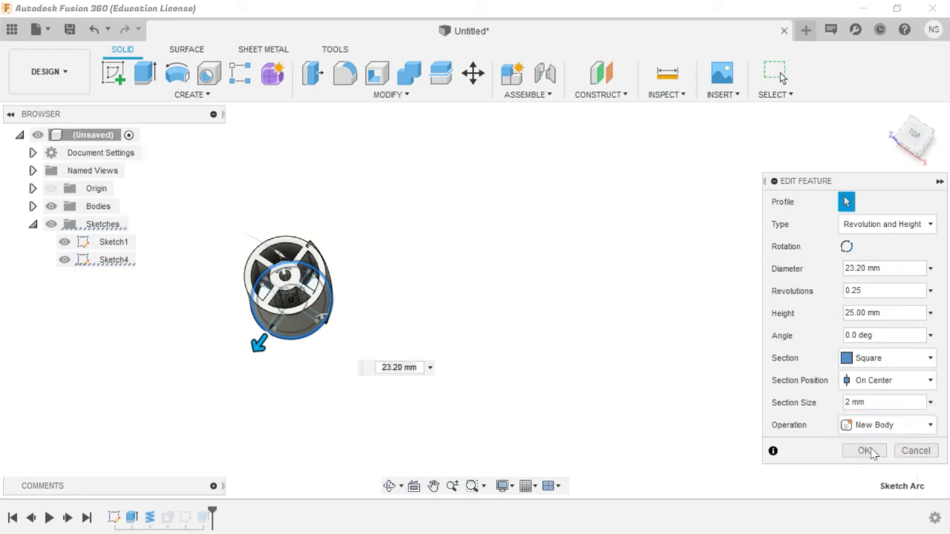
left_click(866, 450)
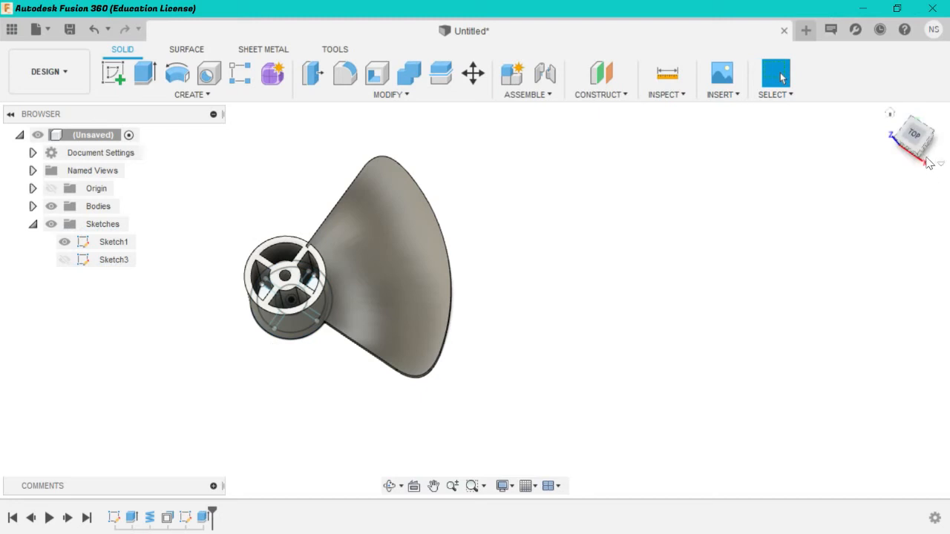
left_click(918, 137)
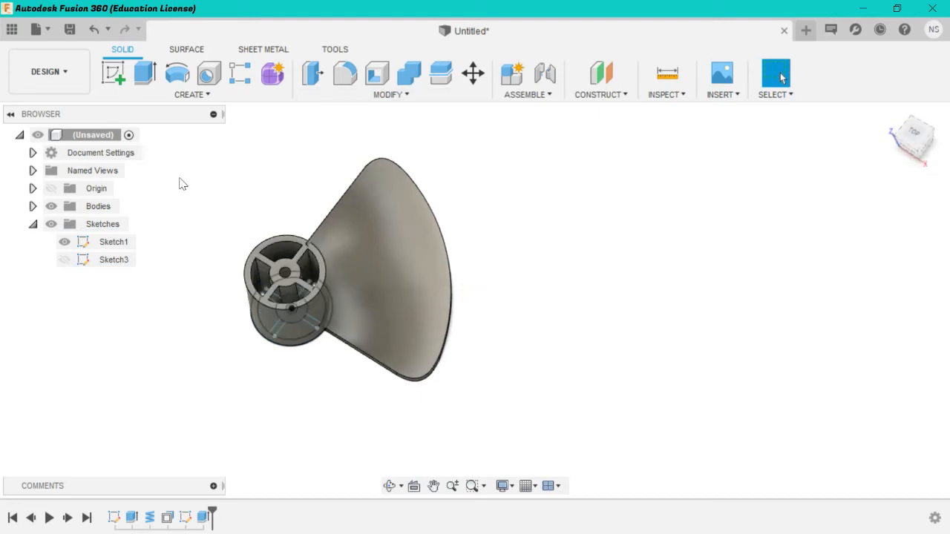
left_click(33, 206)
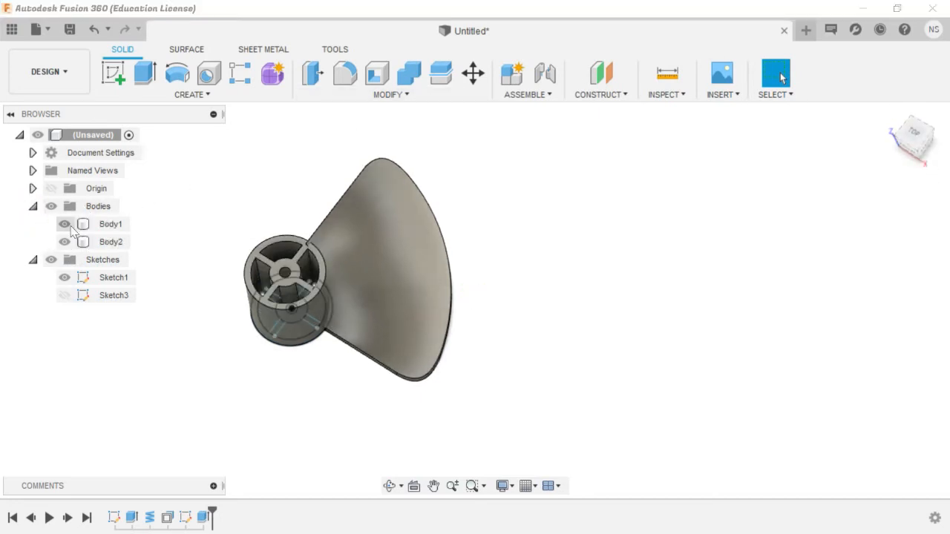
left_click(91, 243)
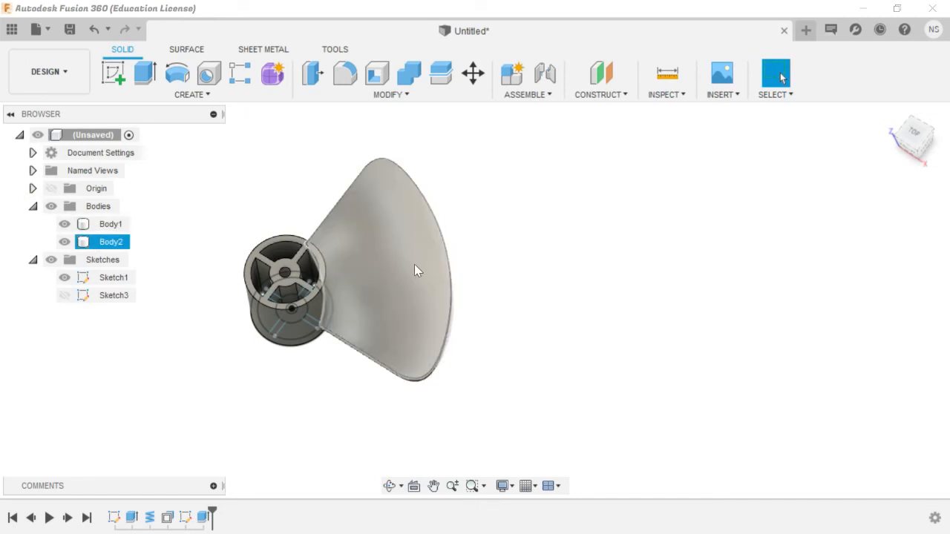
key("Escape")
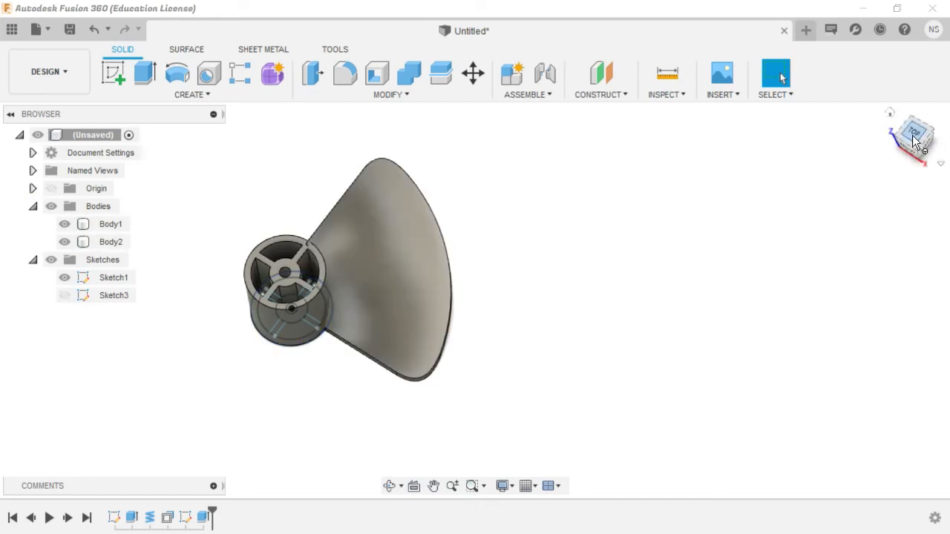
Step: Start a circular pattern of type Bodies and select the trimmed blade body as the object to pattern
mouse_move(475, 300)
middle_mouse_down("shift")
mouse_move(553, 326)
mouse_move(453, 293)
mouse_move(490, 319)
middle_mouse_up("shift")
mouse_move(919, 141)
left_mouse_down()
mouse_move(928, 147)
mouse_move(914, 143)
mouse_move(938, 136)
mouse_move(913, 137)
left_mouse_up()
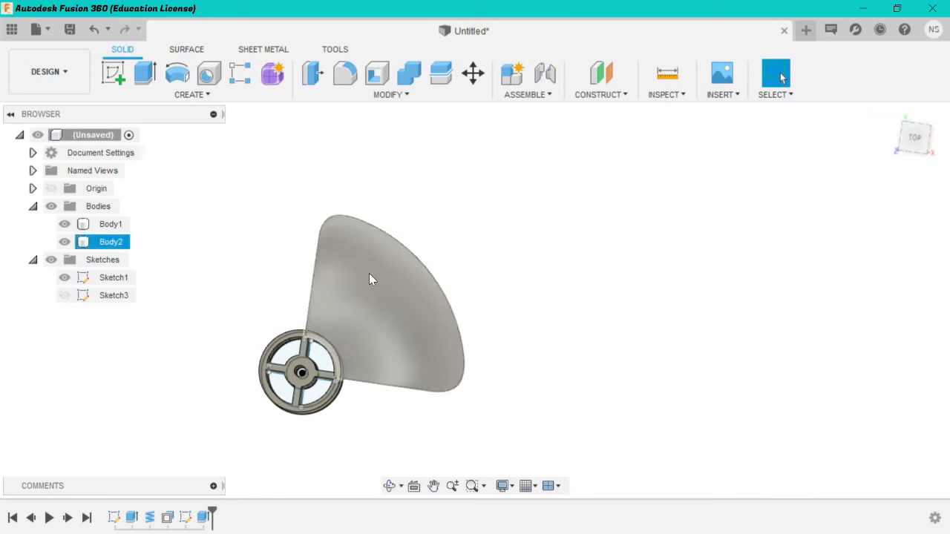
left_click(220, 94)
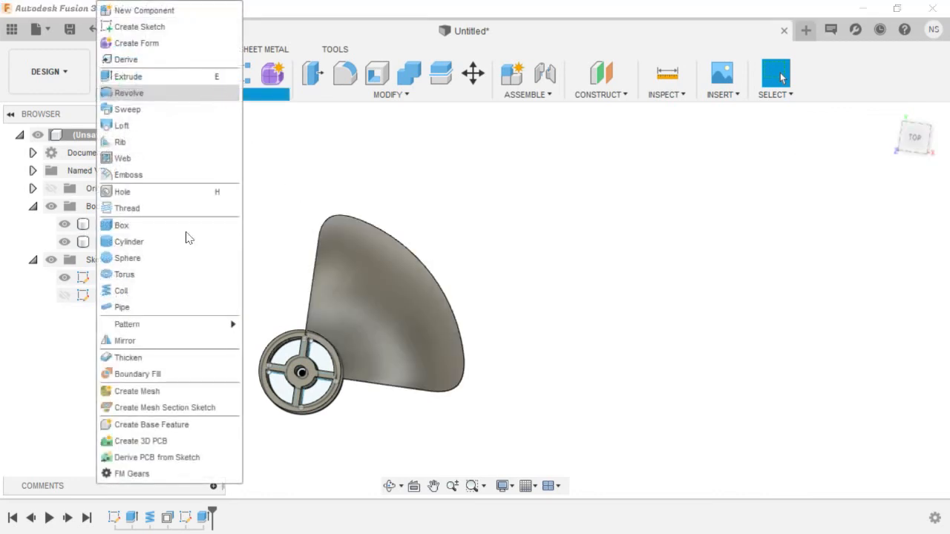
mouse_move(164, 334)
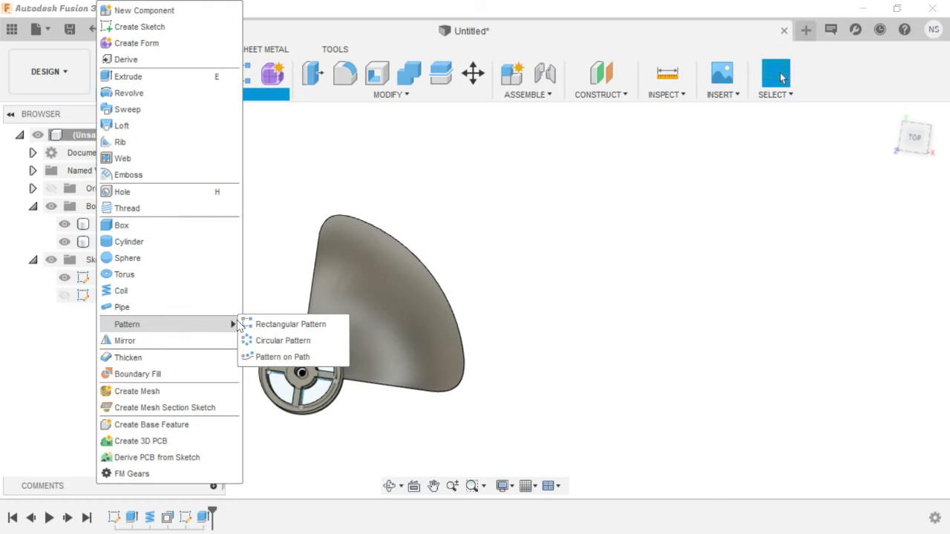
left_click(273, 343)
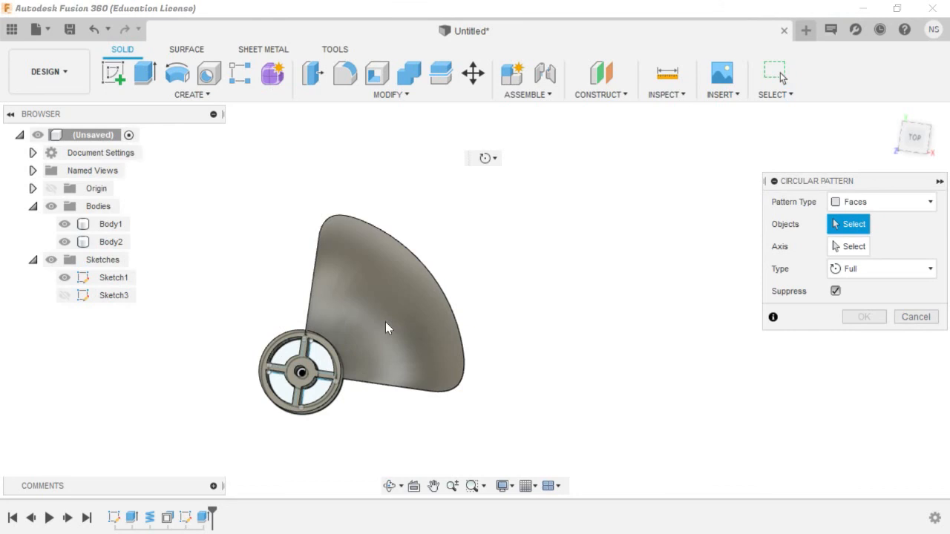
left_click(859, 203)
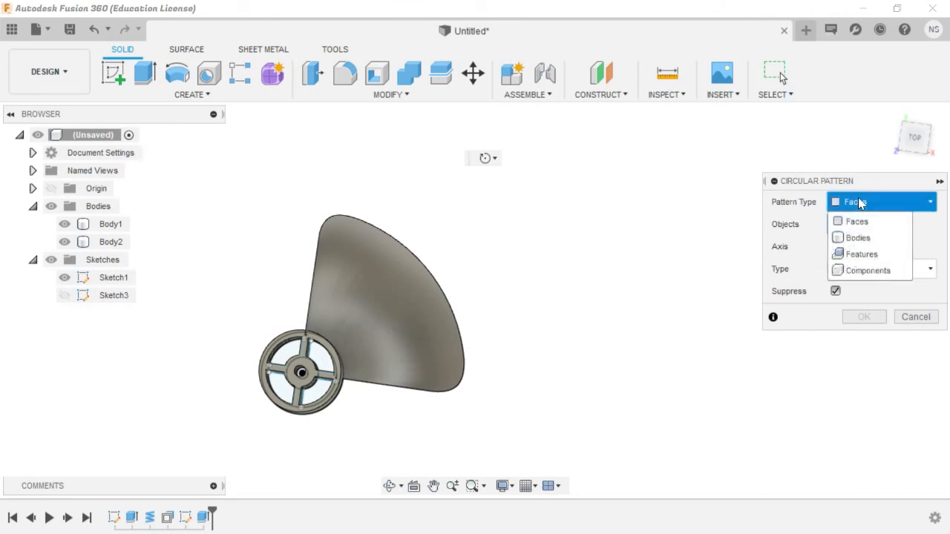
left_click(858, 239)
left_click(363, 328)
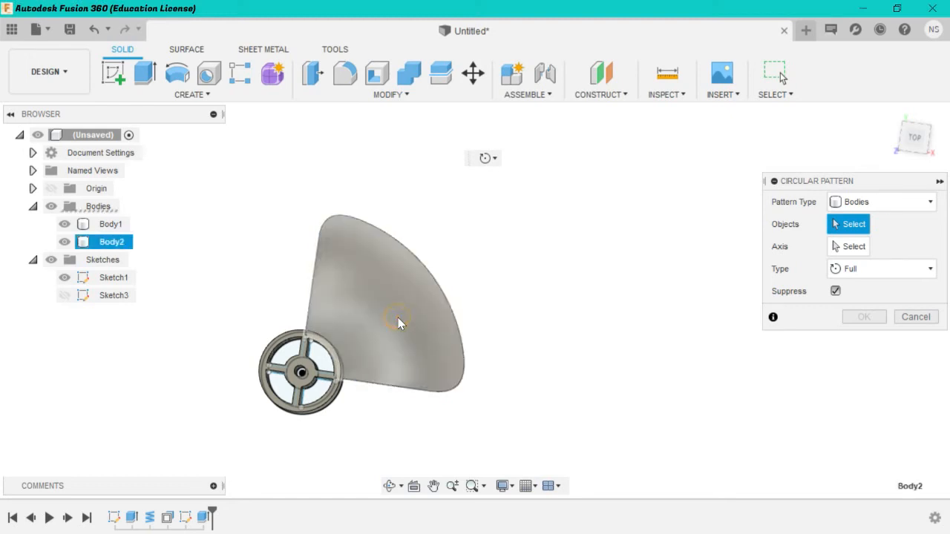
left_click(398, 317)
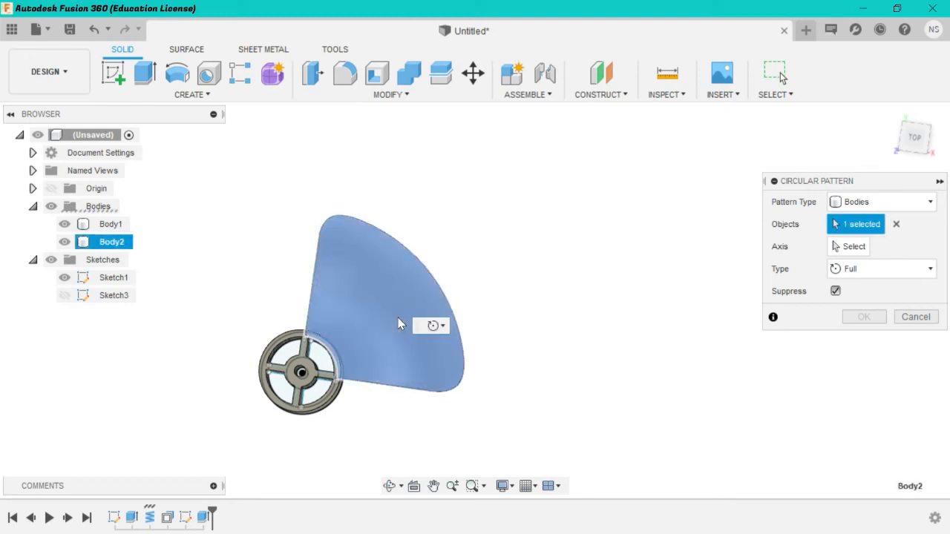
Step: Set the vertical Z axis through the hub as the pattern axis, hiding the hub body while picking and showing it again
left_click(917, 141)
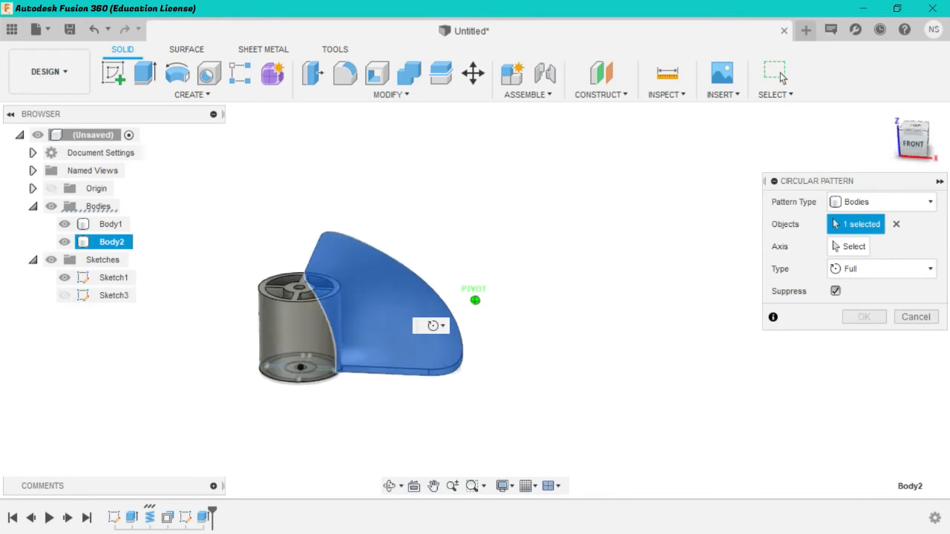
left_click(848, 247)
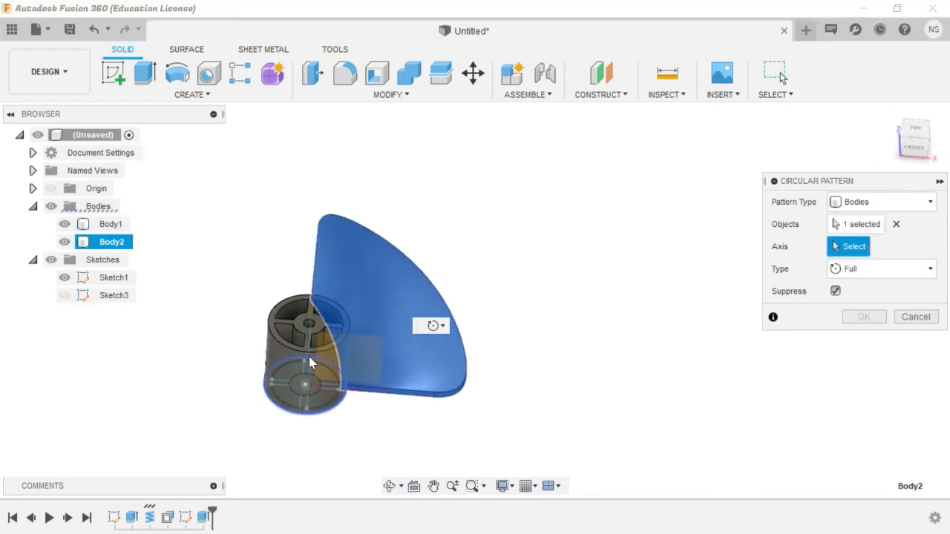
left_click_drag(913, 145, 940, 140)
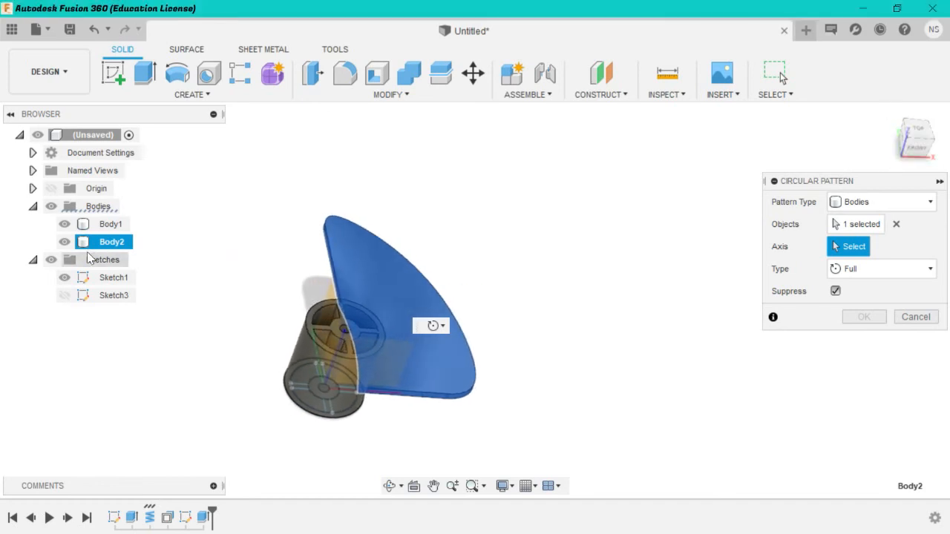
left_click(64, 224)
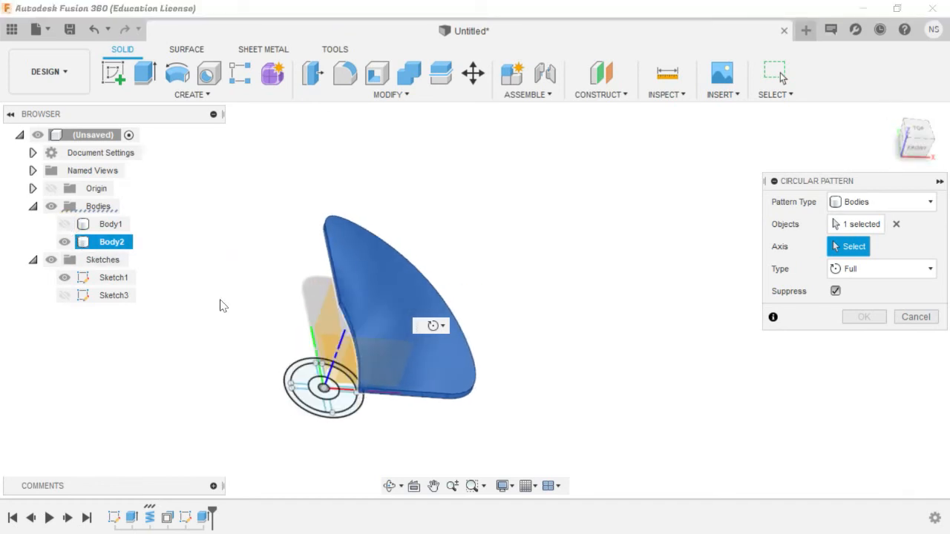
left_click(339, 338)
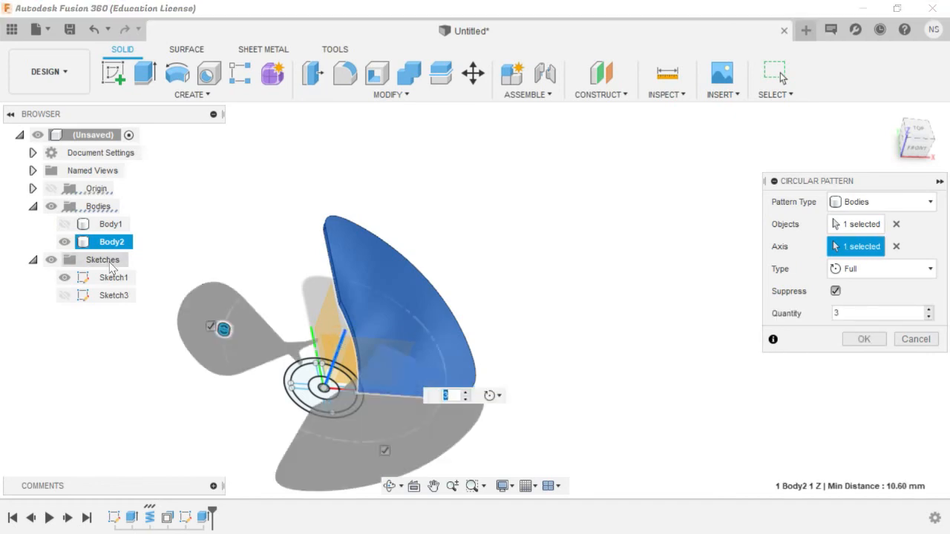
left_click(64, 224)
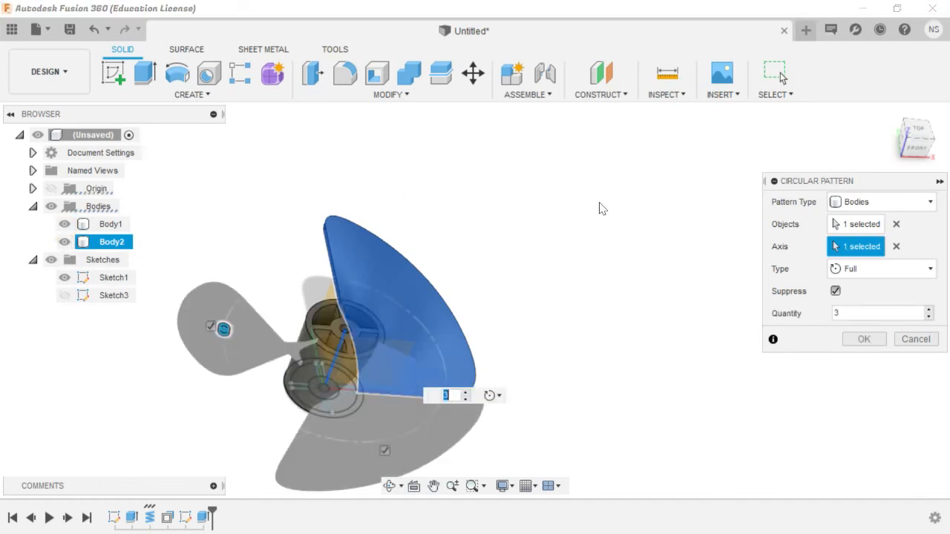
Step: Set the circular pattern's quantity to 4 and create the blade copies around the hub
left_click(920, 131)
mouse_move(921, 128)
left_mouse_down()
mouse_move(926, 110)
mouse_move(921, 132)
mouse_move(936, 115)
mouse_move(932, 83)
mouse_move(929, 106)
left_mouse_up()
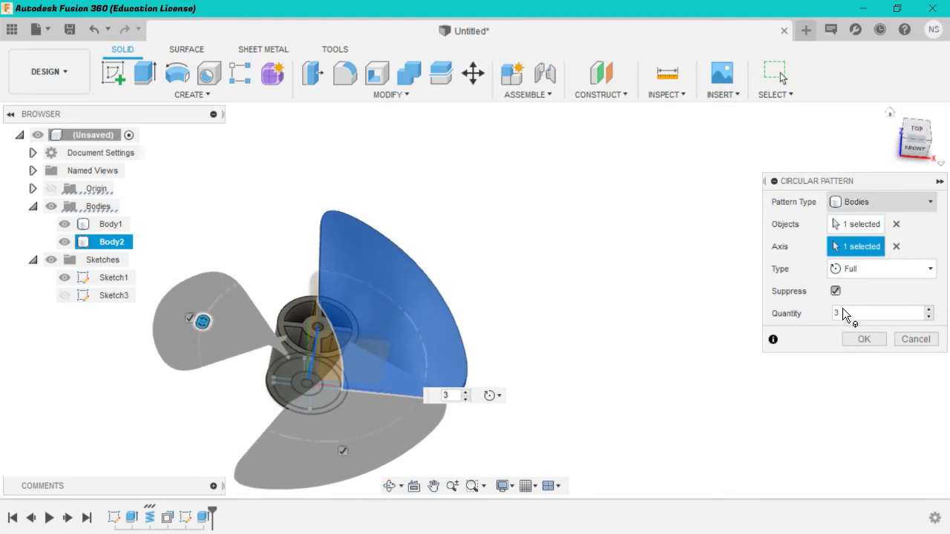
left_click(843, 312)
type("4")
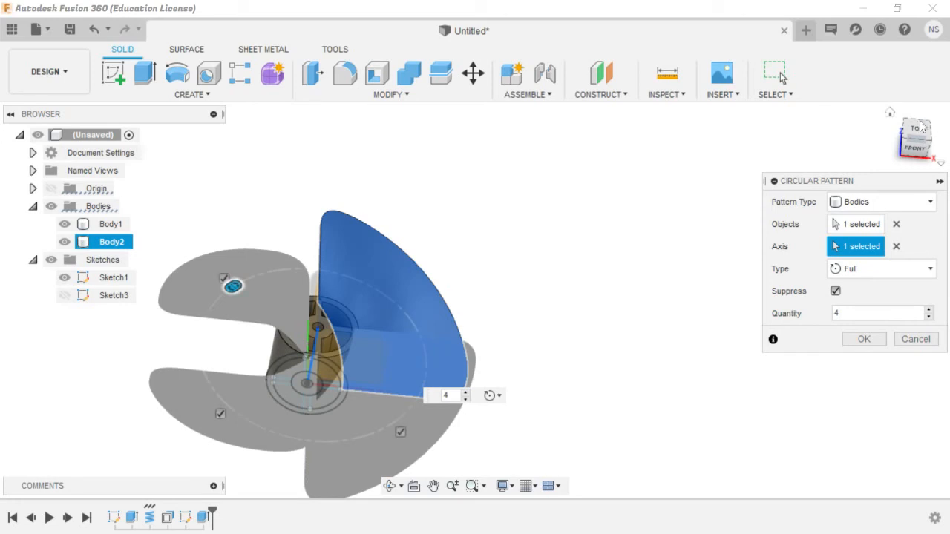
mouse_move(918, 130)
left_mouse_down()
mouse_move(931, 94)
mouse_move(936, 129)
mouse_move(946, 99)
mouse_move(938, 132)
mouse_move(920, 97)
mouse_move(917, 119)
mouse_move(919, 93)
left_mouse_up()
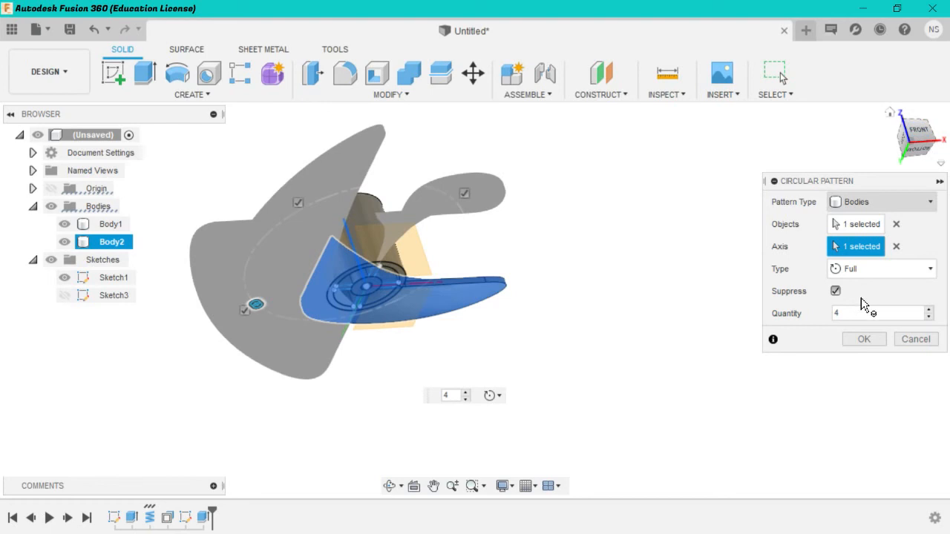
left_click(899, 316)
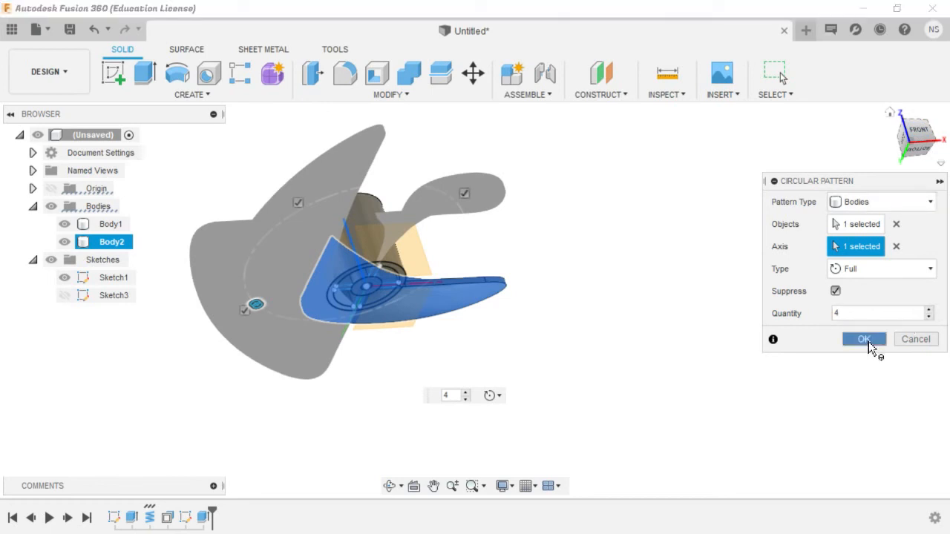
left_click(864, 339)
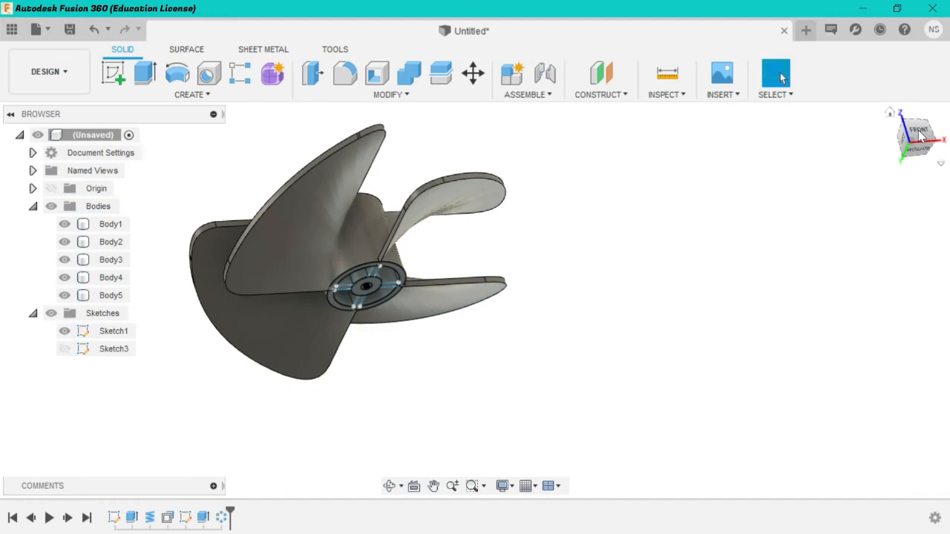
Step: Open the appearance settings from one of the propeller blades
mouse_move(918, 138)
left_mouse_down()
mouse_move(920, 178)
mouse_move(933, 195)
mouse_move(935, 144)
mouse_move(936, 159)
left_mouse_up()
mouse_move(474, 297)
middle_mouse_down("shift")
mouse_move(464, 379)
mouse_move(445, 334)
mouse_move(520, 260)
mouse_move(523, 363)
mouse_move(560, 308)
middle_mouse_up("shift")
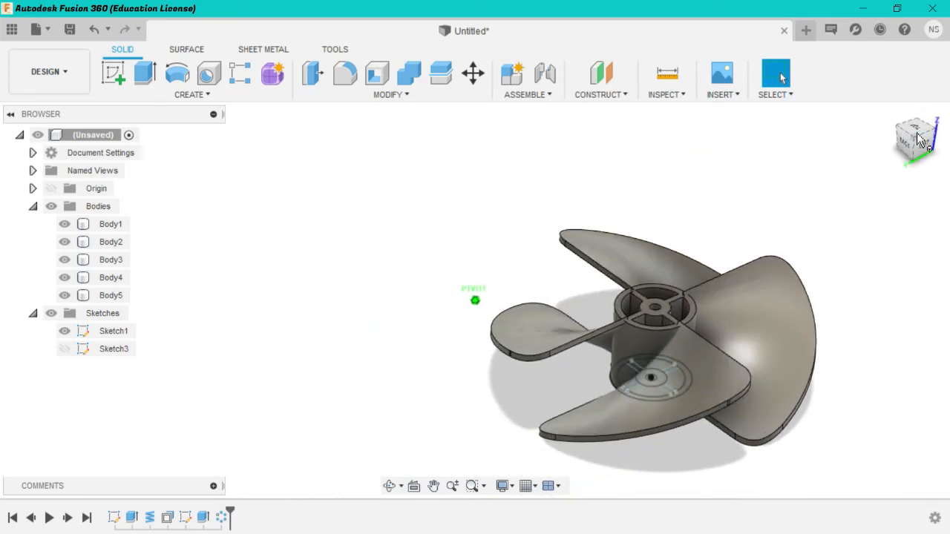
scroll(779, 349, "down", 1)
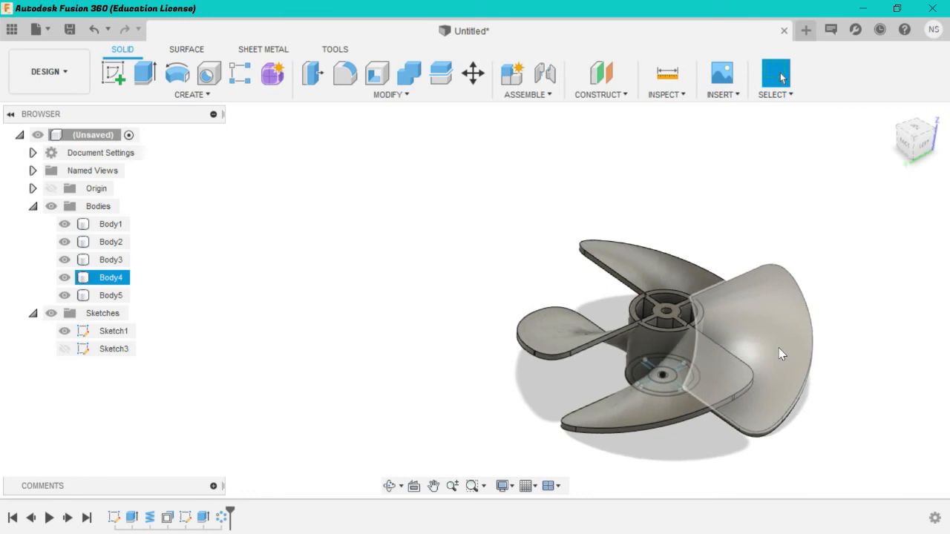
scroll(779, 349, "up", 3)
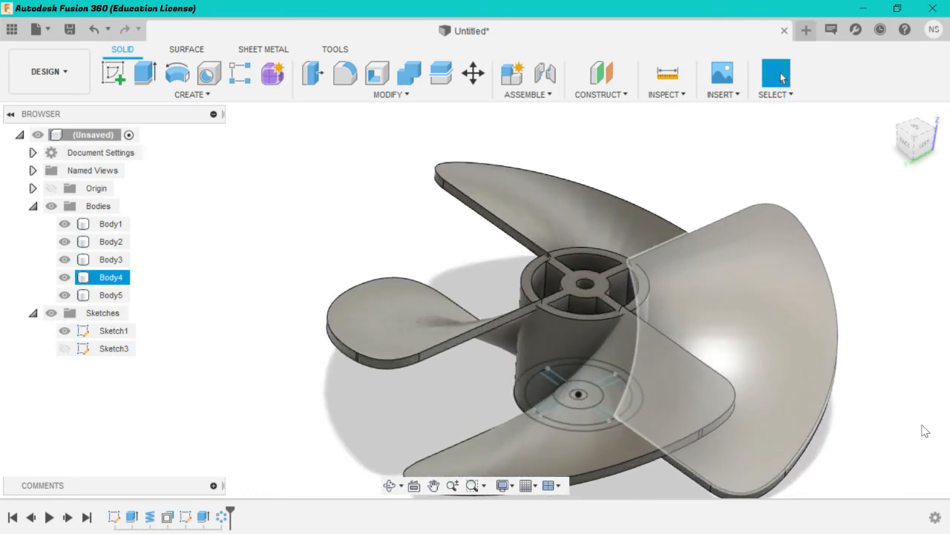
mouse_move(475, 300)
middle_mouse_down("shift")
mouse_move(423, 290)
mouse_move(400, 223)
mouse_move(393, 282)
mouse_move(371, 311)
middle_mouse_up("shift")
left_click_drag(936, 119, 918, 135)
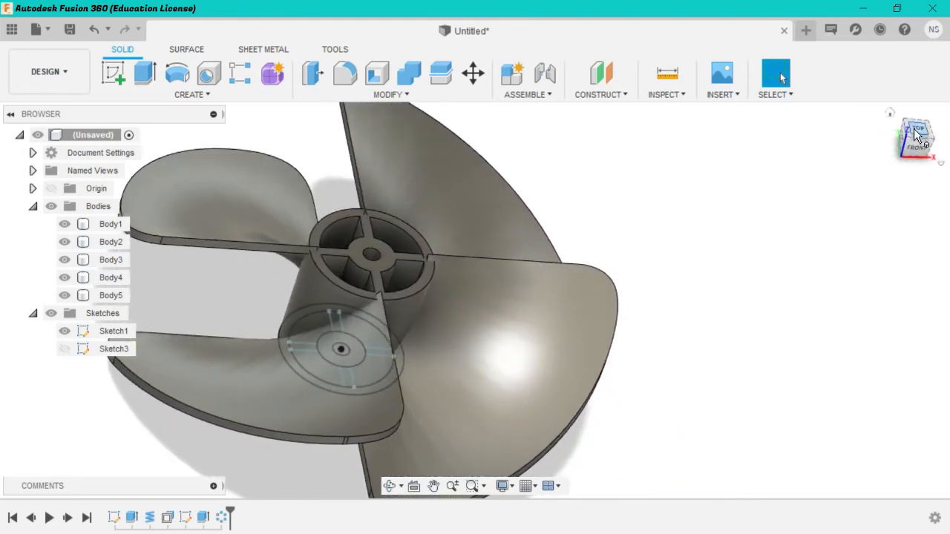
left_click(500, 338)
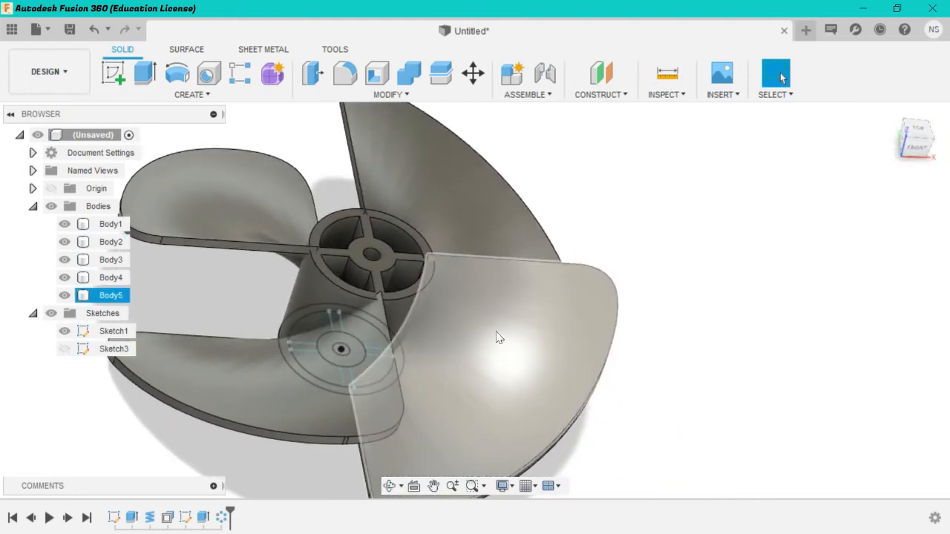
right_click(493, 331)
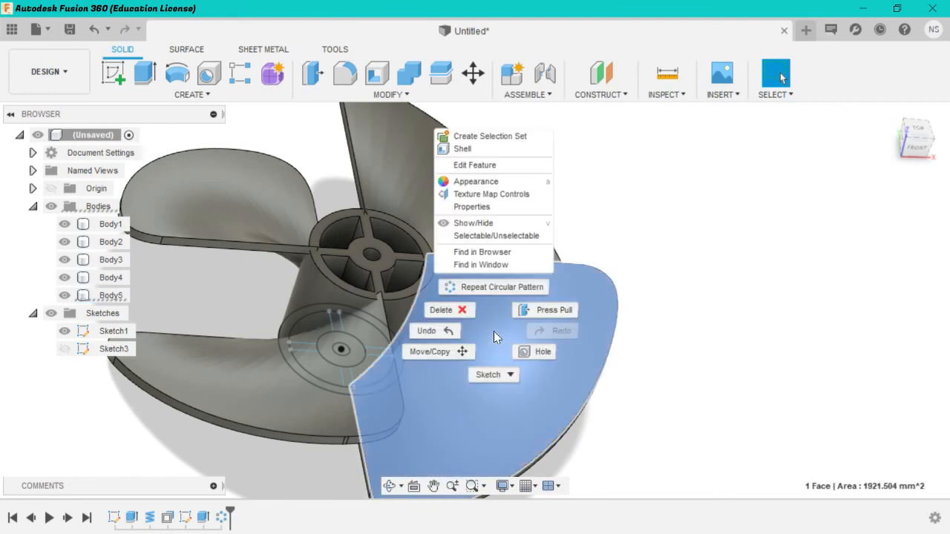
left_click(475, 182)
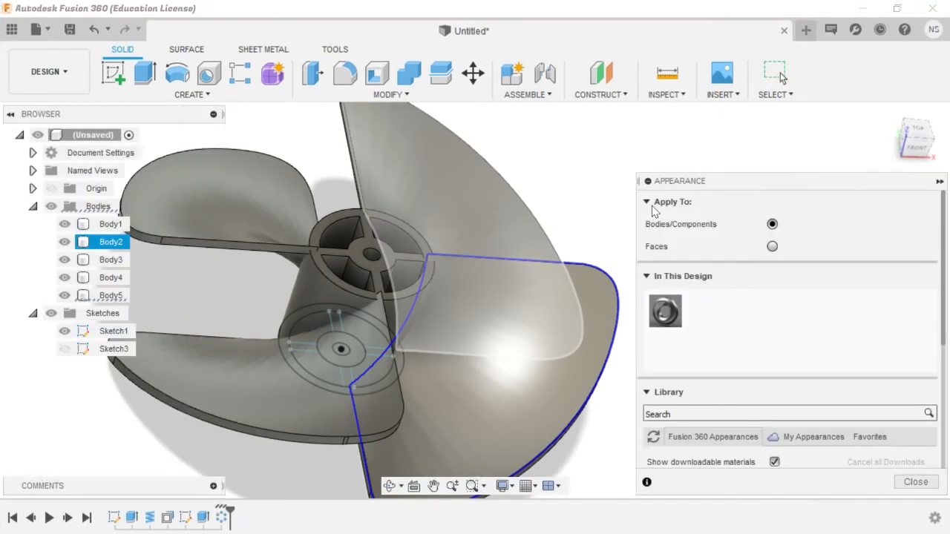
Step: Apply the Copper - Patina appearance from the Metal library's Copper folder to the hub body
scroll(691, 349, "down", 6)
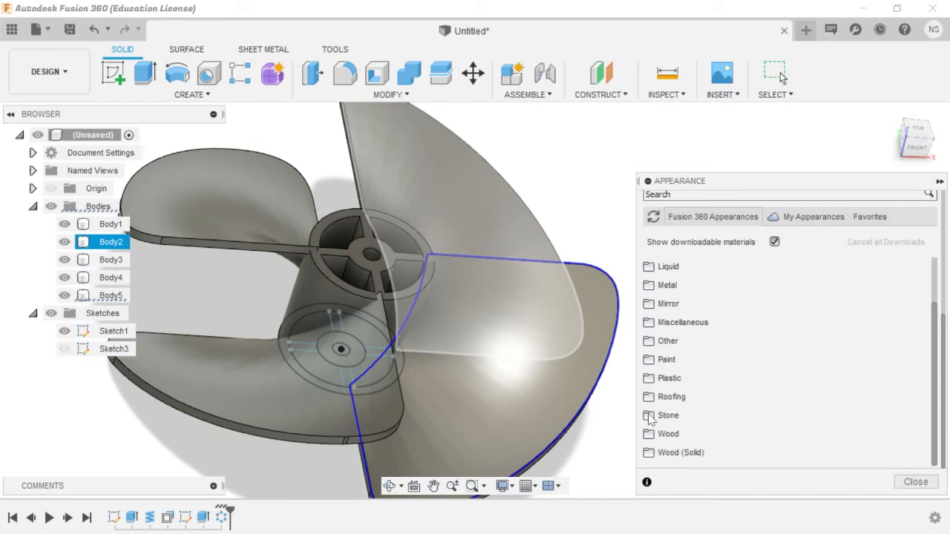
left_click(650, 286)
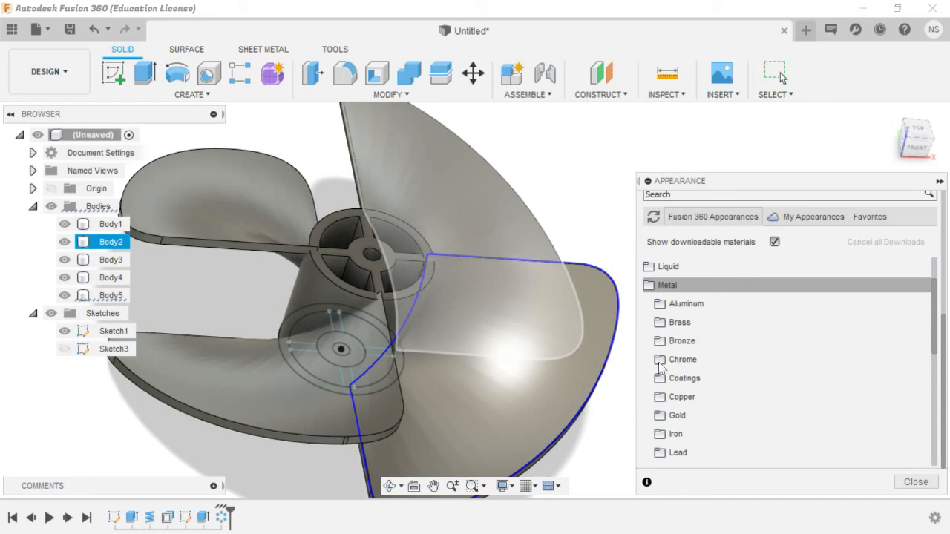
left_click(660, 396)
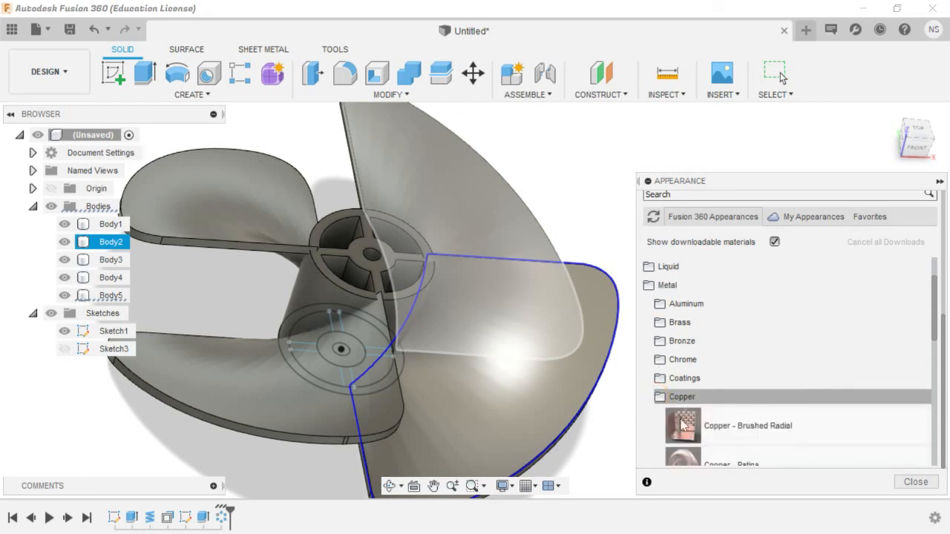
scroll(683, 423, "down", 3)
scroll(681, 421, "up", 3)
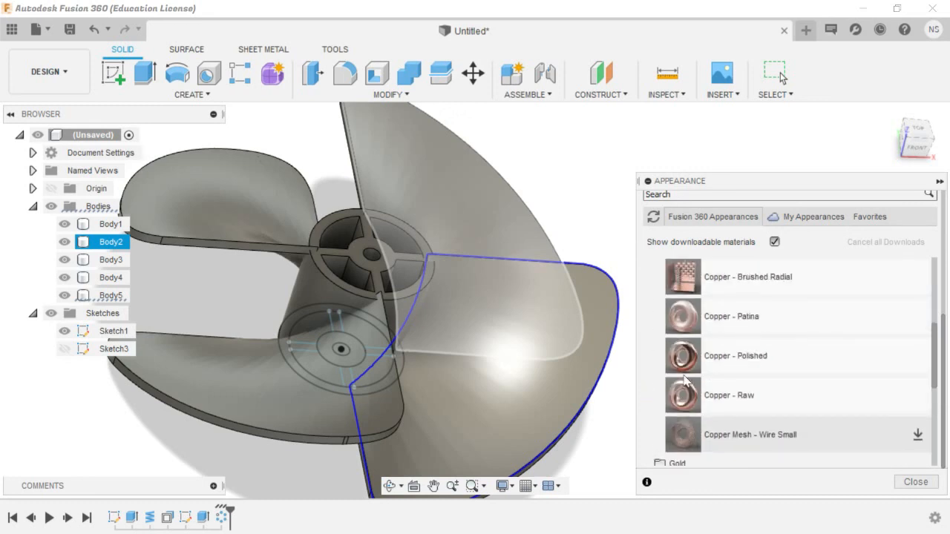
left_click_drag(681, 356, 338, 284)
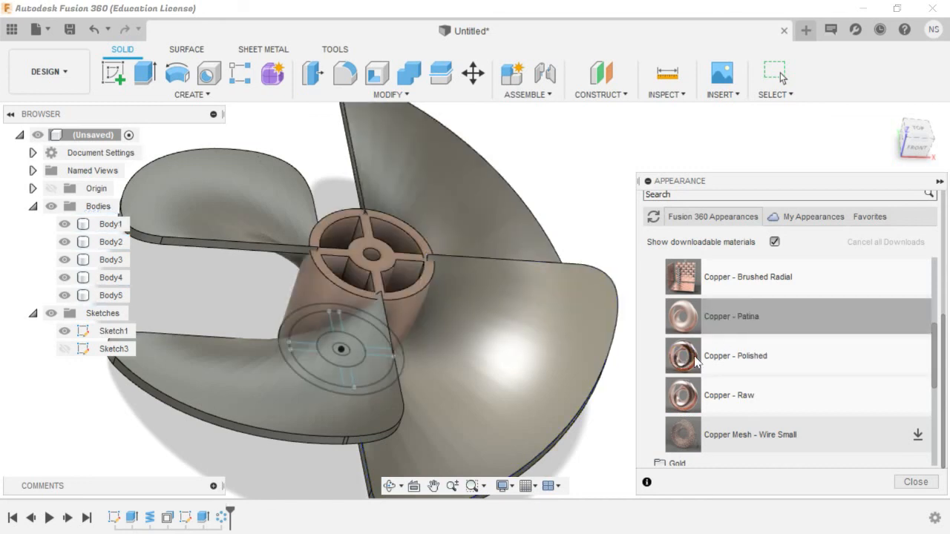
Step: Reopen the Metal appearance library folder and expand its Bronze and Brass subfolders
scroll(781, 293, "up", 3)
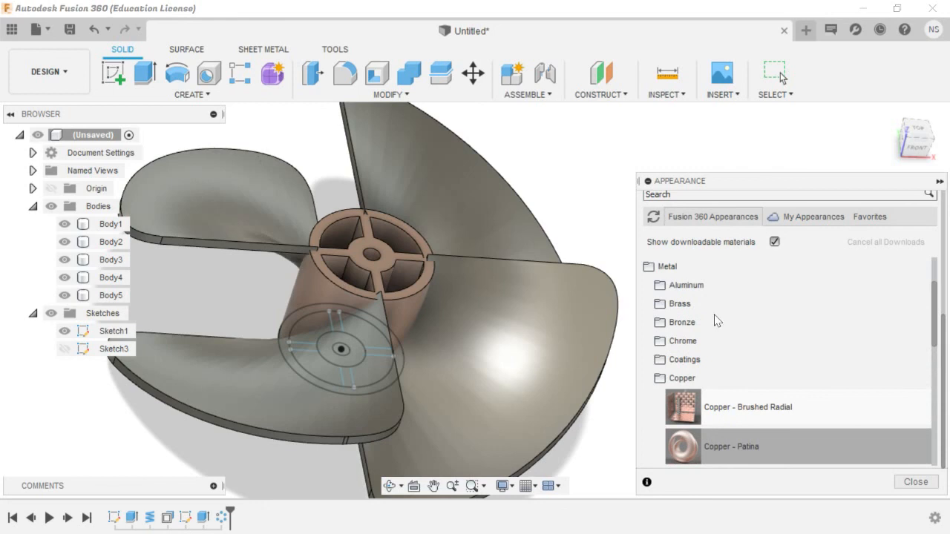
left_click(659, 306)
left_click(660, 306)
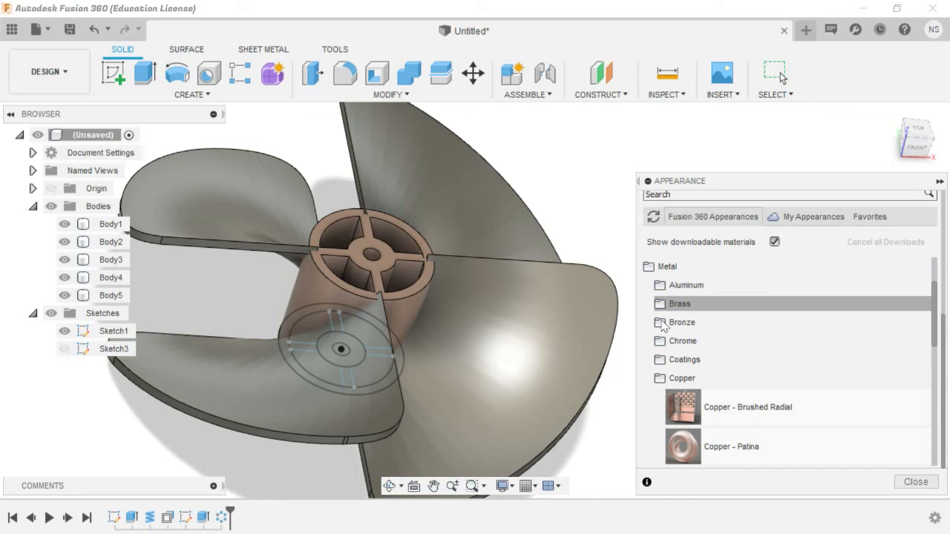
left_click(661, 324)
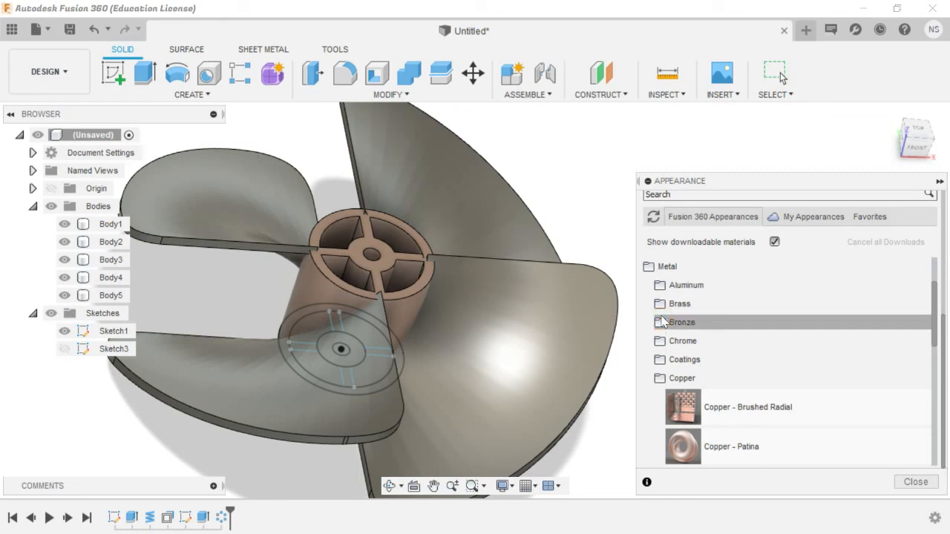
left_click(657, 383)
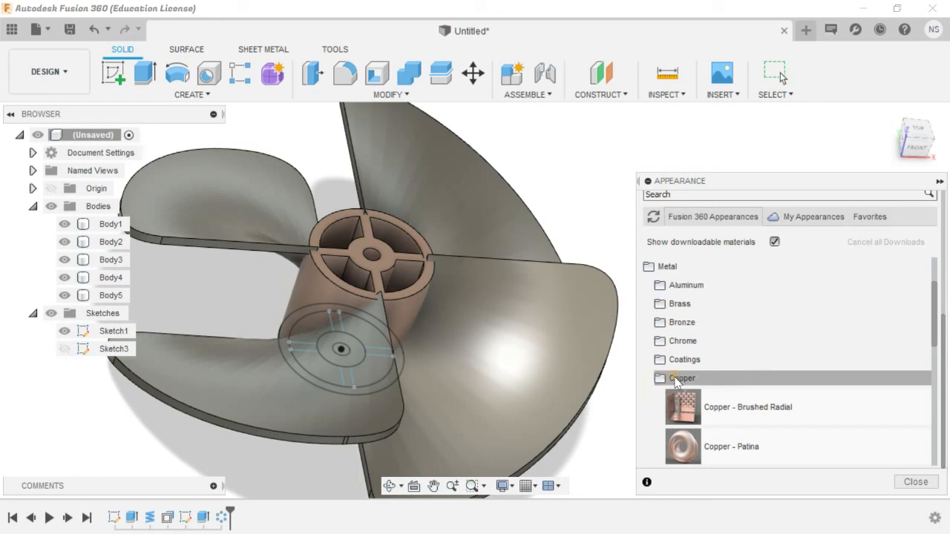
left_click(659, 308)
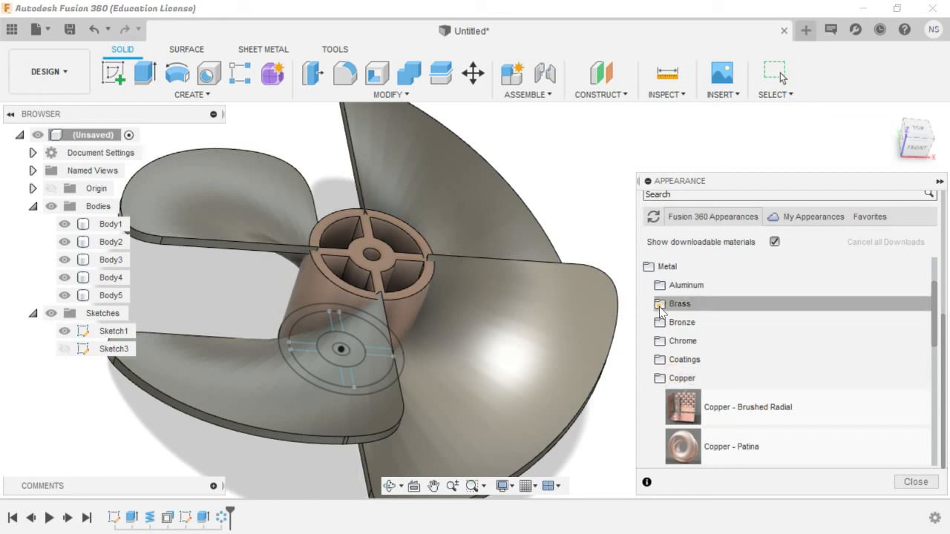
left_click(662, 266)
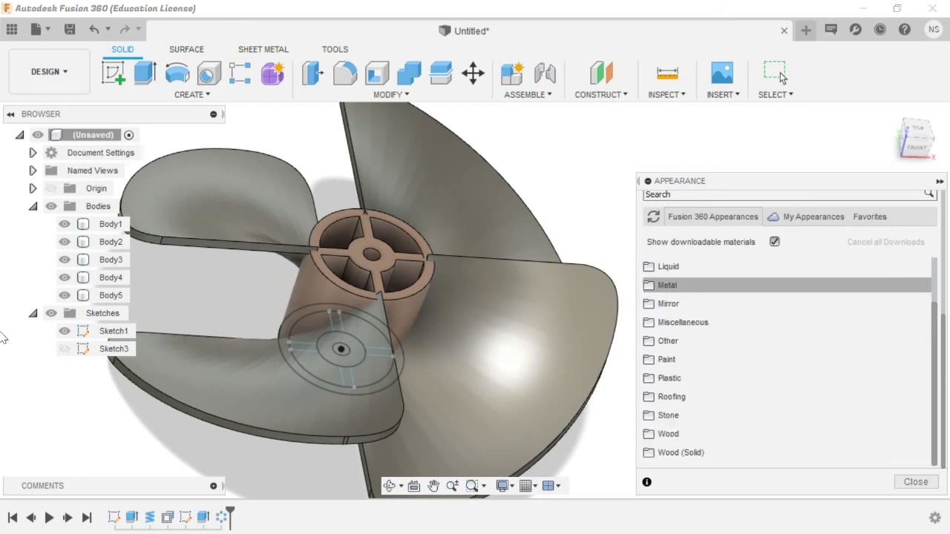
left_click(665, 285)
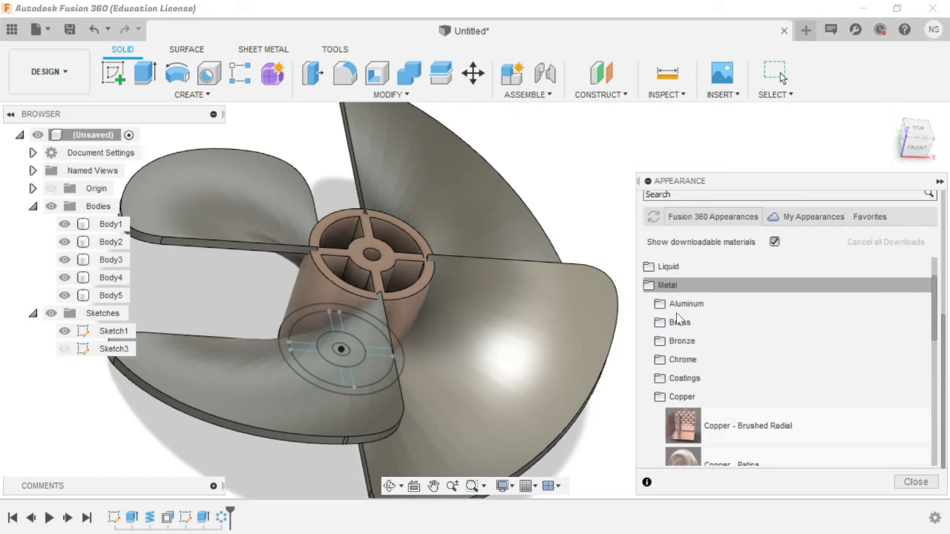
left_click(659, 342)
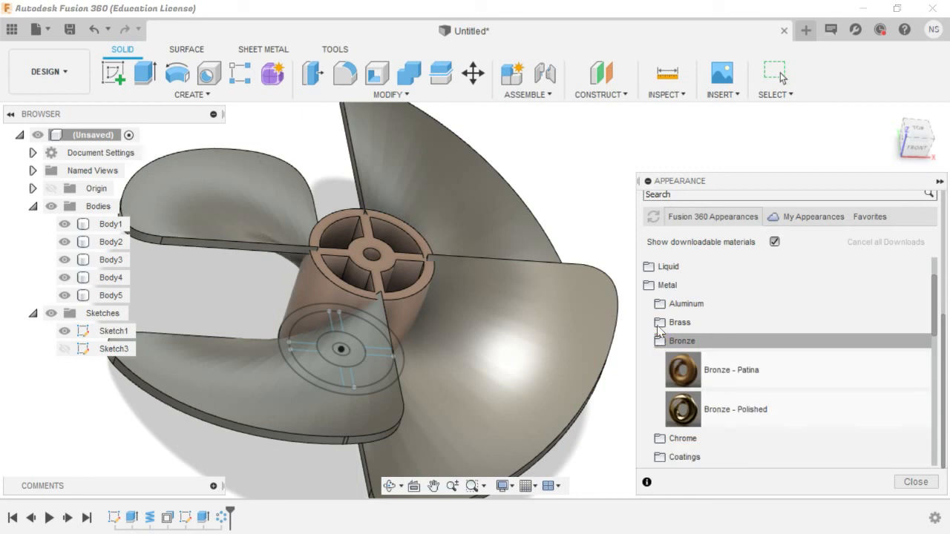
left_click(658, 329)
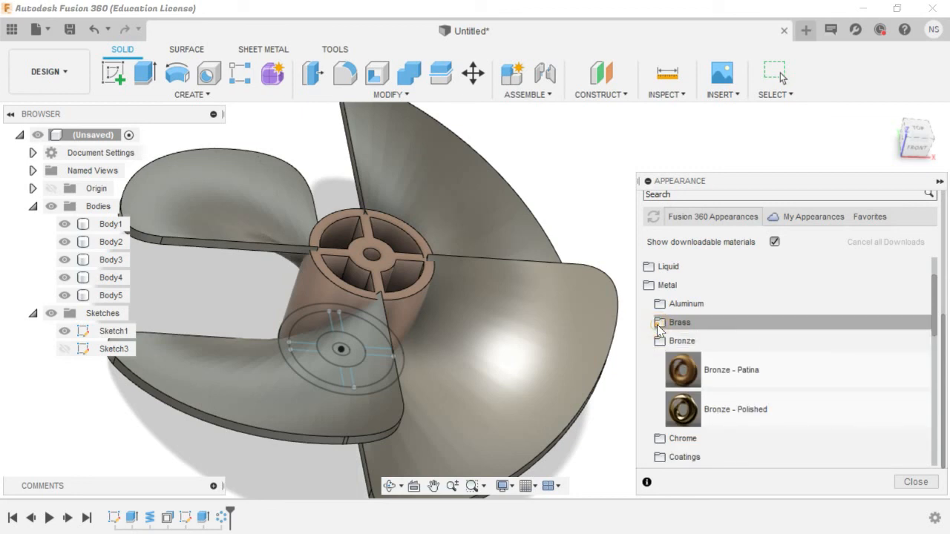
Step: Apply the Brass - Polished appearance from the Brass folder to the front-left propeller blade
scroll(705, 400, "down", 5)
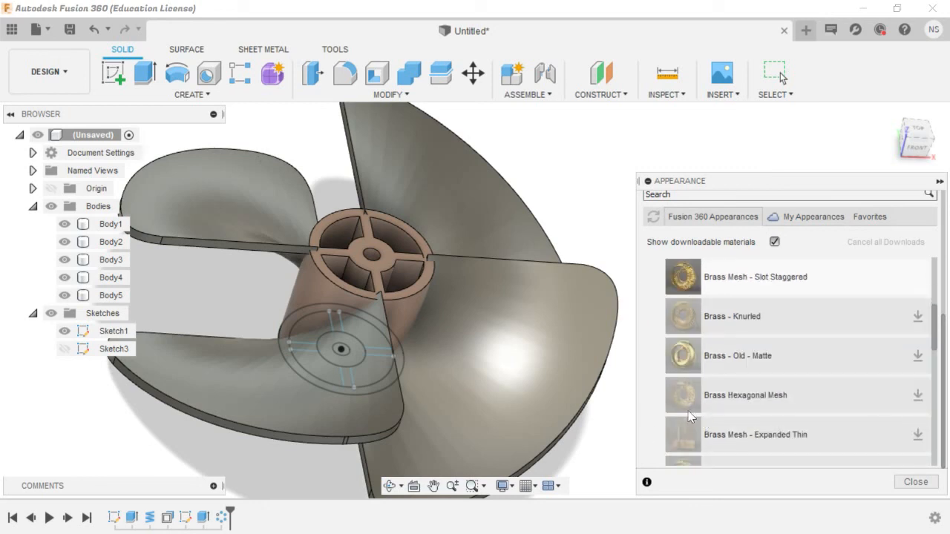
scroll(690, 408, "up", 5)
scroll(697, 393, "down", 5)
scroll(701, 386, "up", 2)
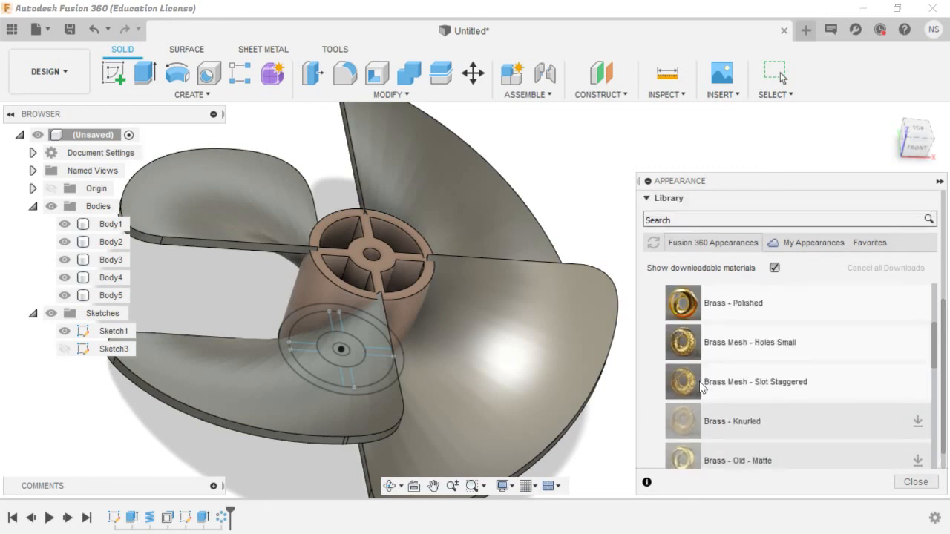
scroll(700, 386, "up", 3)
left_click_drag(681, 423, 208, 321)
left_click_drag(208, 270, 244, 362)
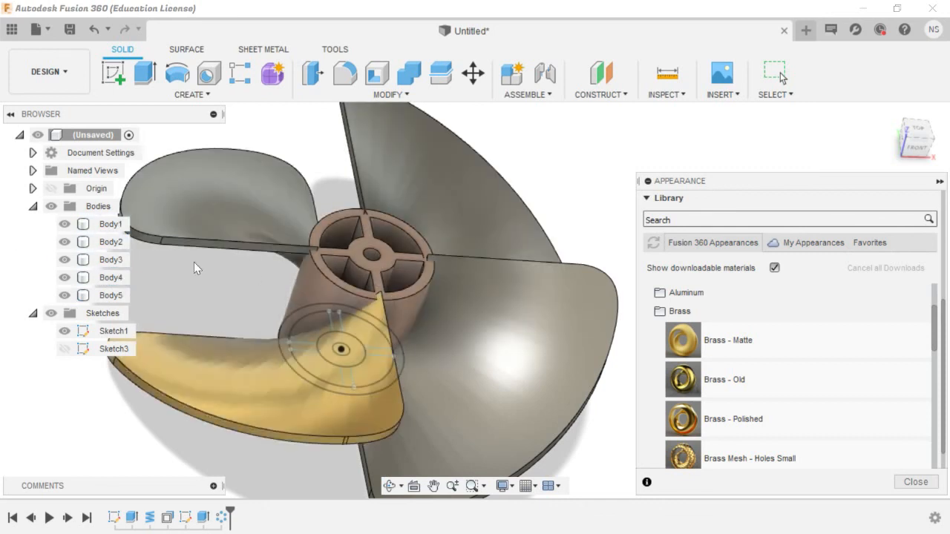
left_click(45, 226)
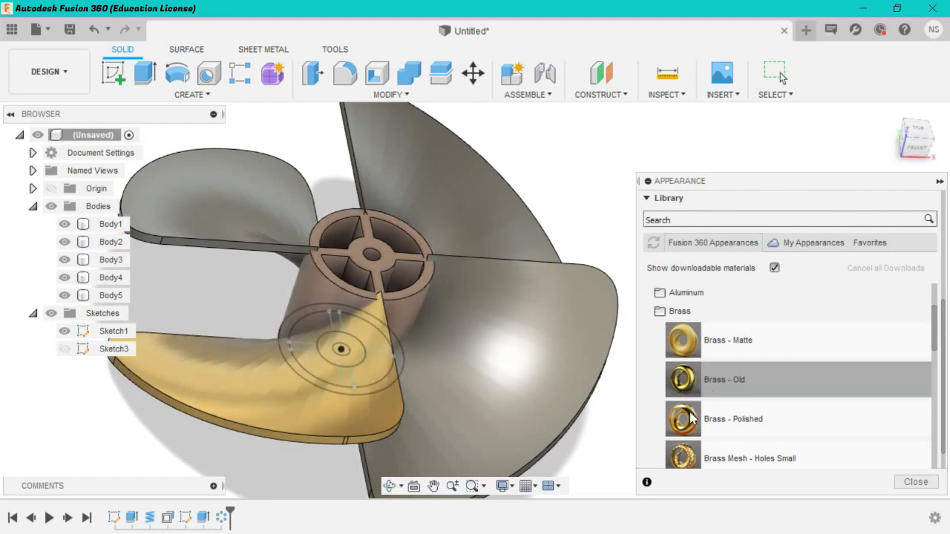
Step: Apply the Brass - Polished appearance to the remaining three propeller blades
left_click_drag(683, 418, 501, 235)
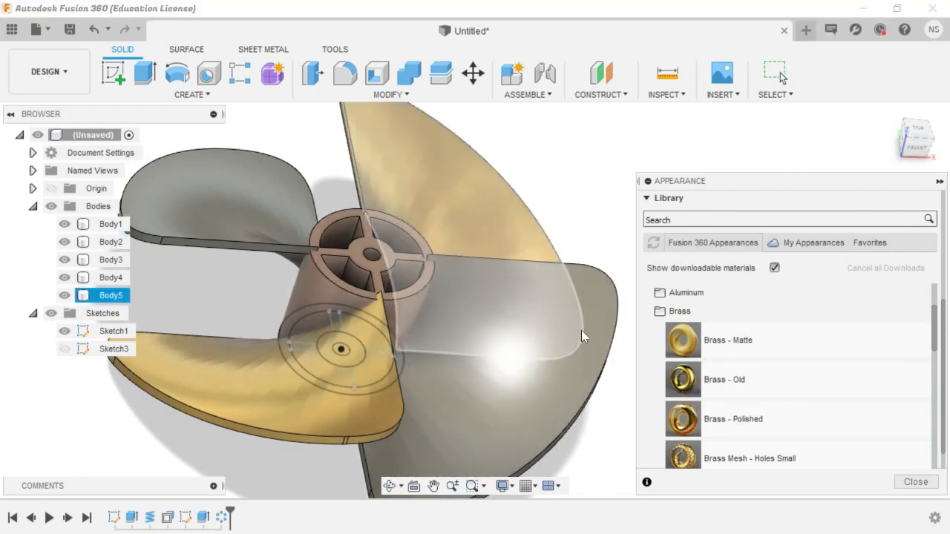
left_click_drag(683, 419, 511, 363)
left_click_drag(690, 433, 223, 217)
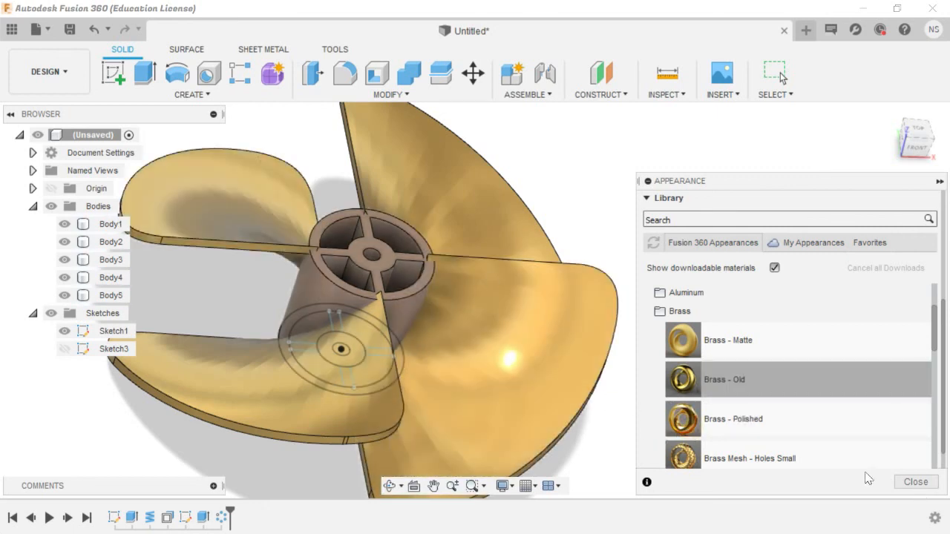
Step: Apply the Copper - Polished appearance from the Copper folder to the hub body and close the appearance settings
scroll(816, 431, "down", 15)
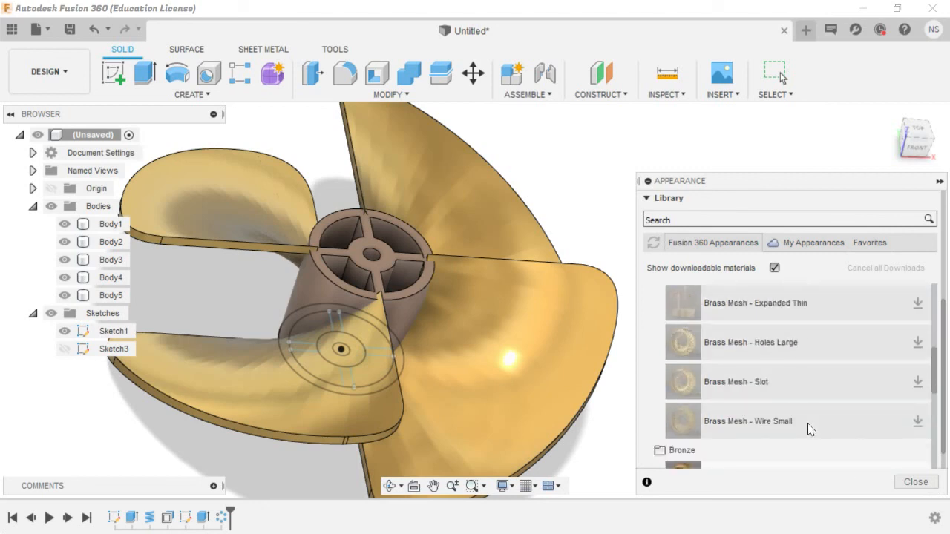
scroll(716, 310, "up", 4)
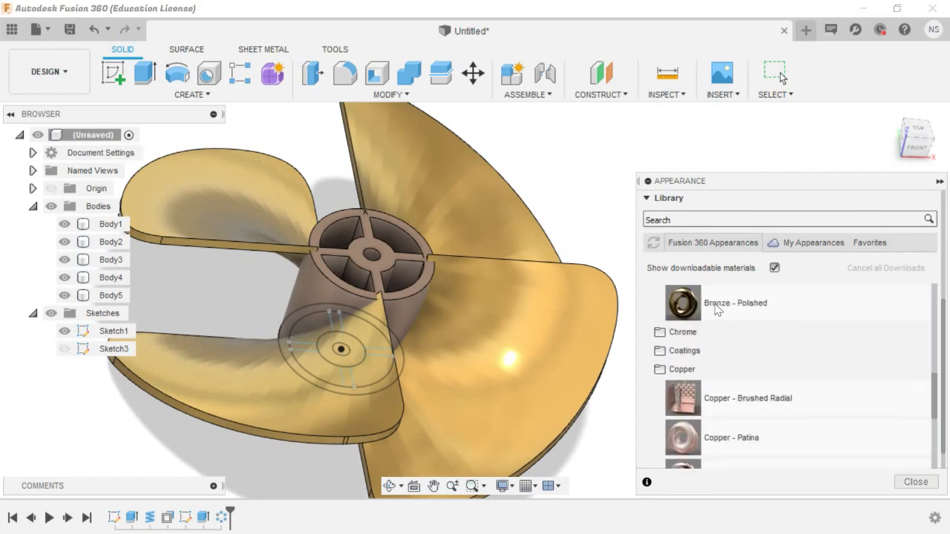
scroll(690, 428, "down", 2)
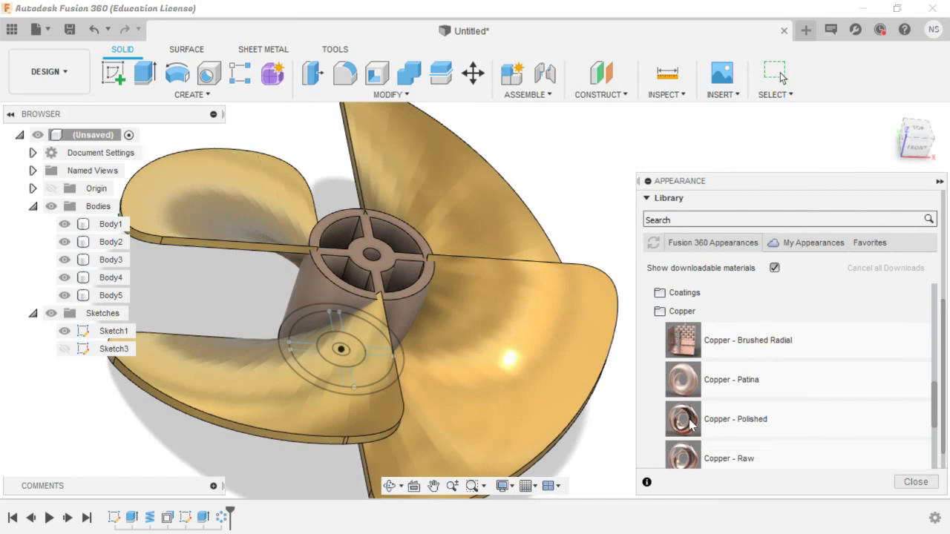
left_click_drag(689, 423, 684, 421)
left_click_drag(475, 313, 359, 274)
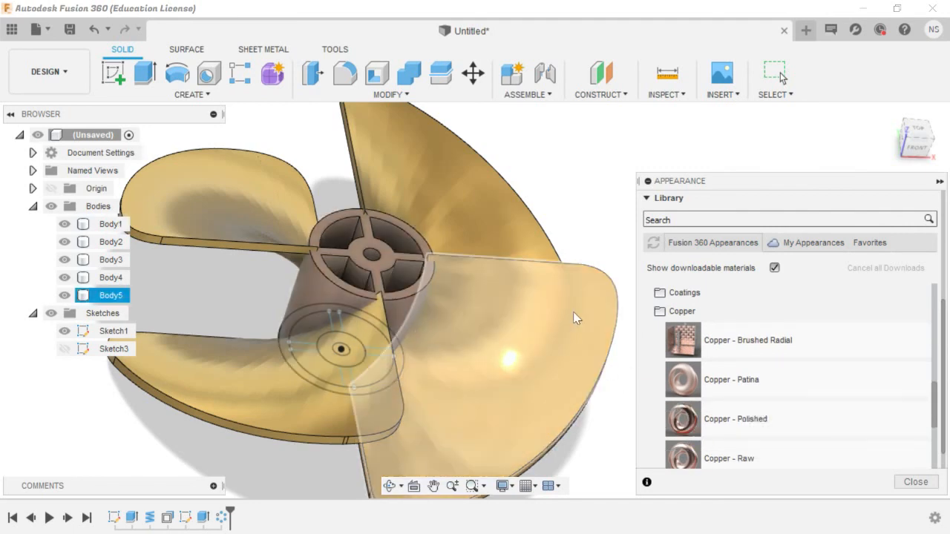
left_click(916, 482)
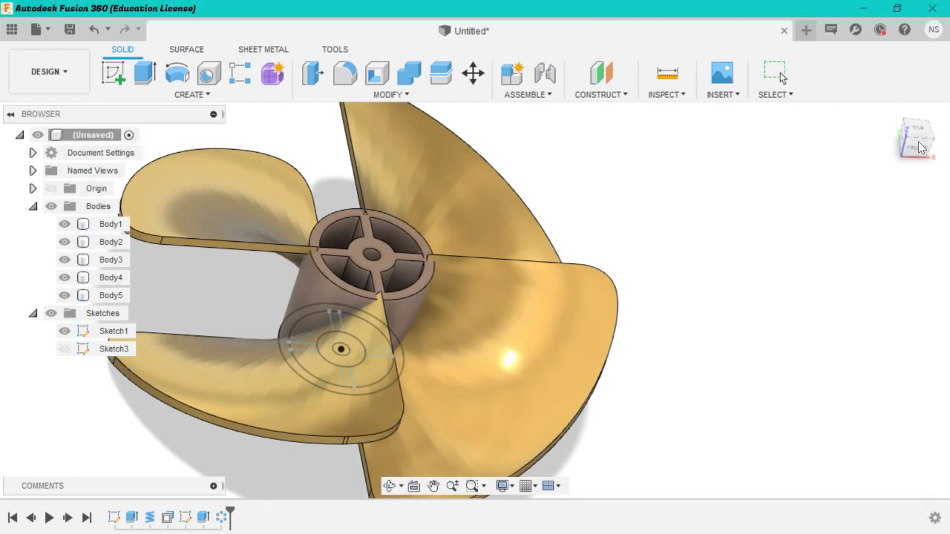
mouse_move(929, 141)
left_mouse_down()
mouse_move(942, 111)
mouse_move(928, 130)
mouse_move(901, 135)
mouse_move(918, 137)
mouse_move(912, 149)
mouse_move(918, 135)
left_mouse_up()
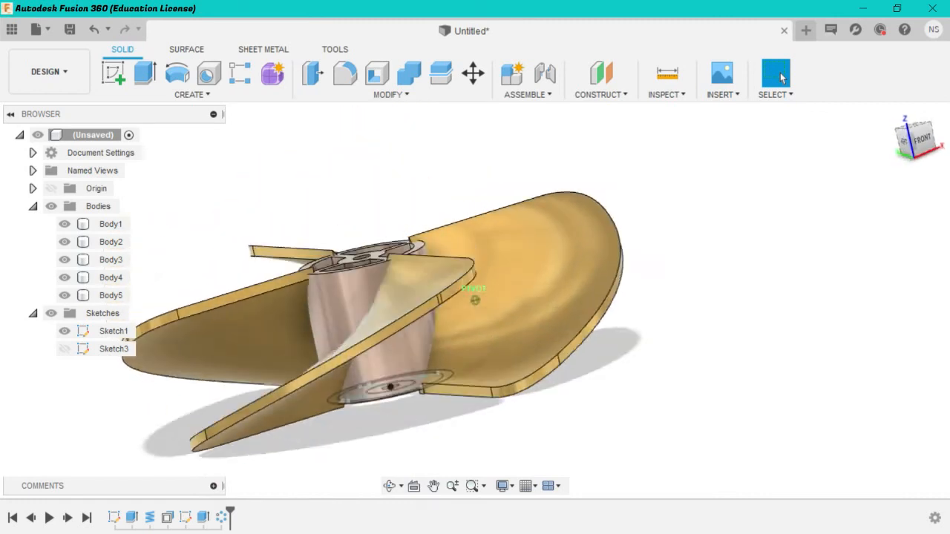
mouse_move(906, 131)
left_mouse_down()
mouse_move(917, 137)
mouse_move(907, 159)
mouse_move(916, 135)
mouse_move(918, 143)
left_mouse_up()
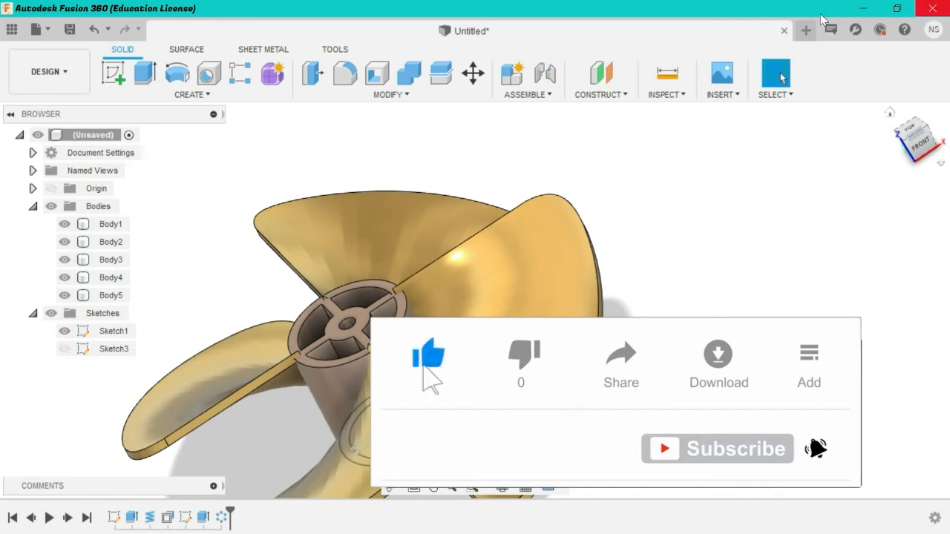
left_click(937, 9)
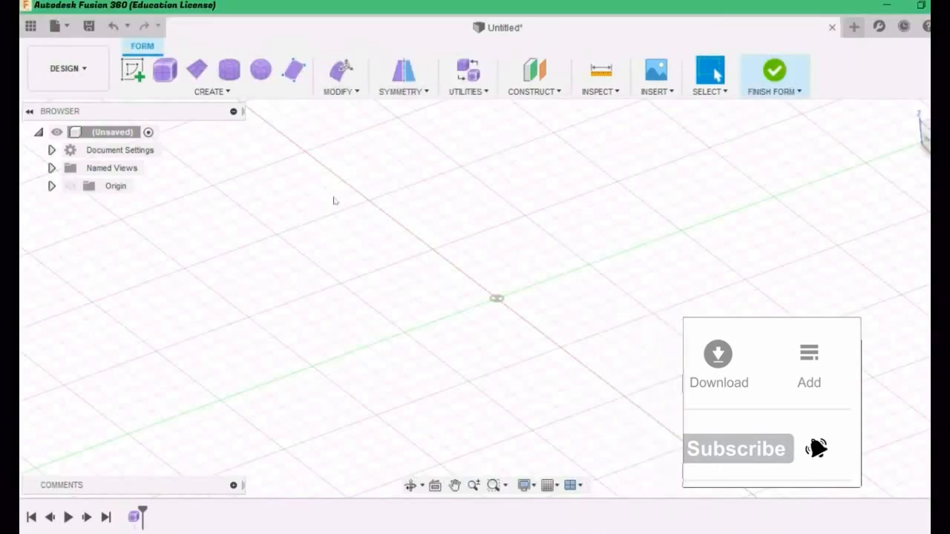
Step: Create a center-type rectangular form plane at the origin as a new body
left_click(498, 297)
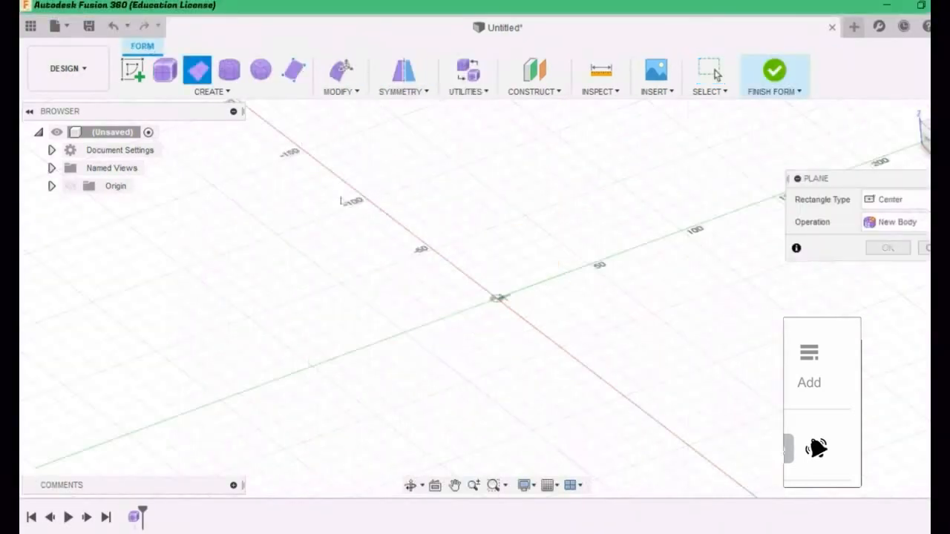
left_click(272, 219)
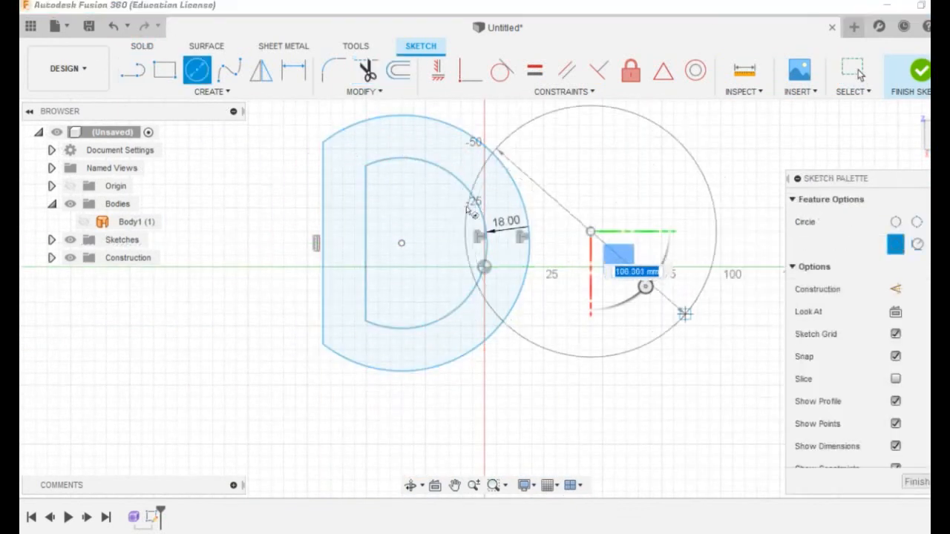
Step: Sketch a circle overlapping the D-shaped profile and offset it by -15 mm
left_click(684, 315)
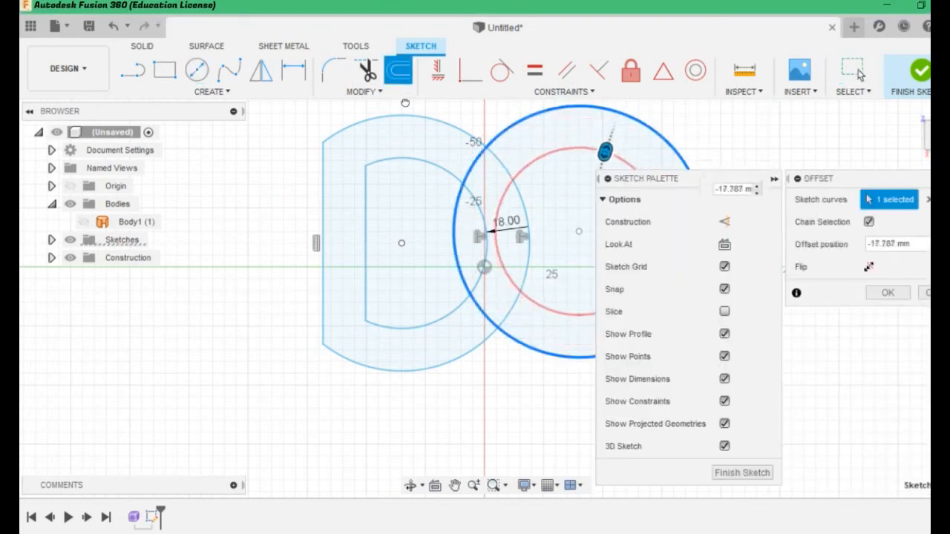
type("-15")
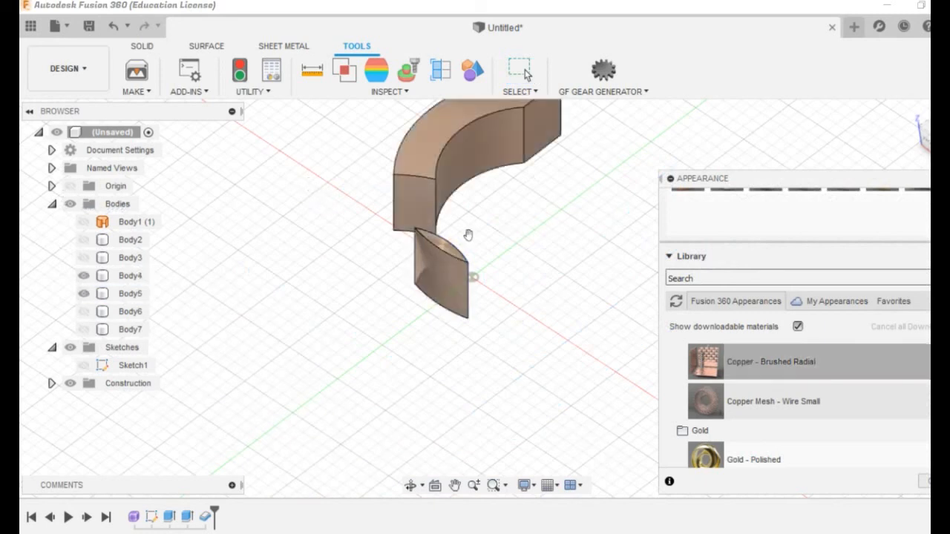
left_click_drag(468, 235, 461, 182)
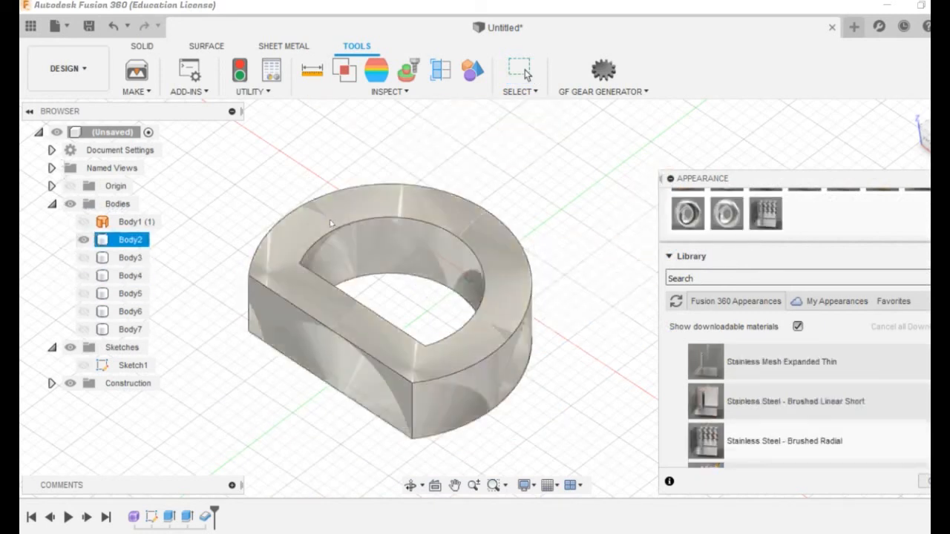